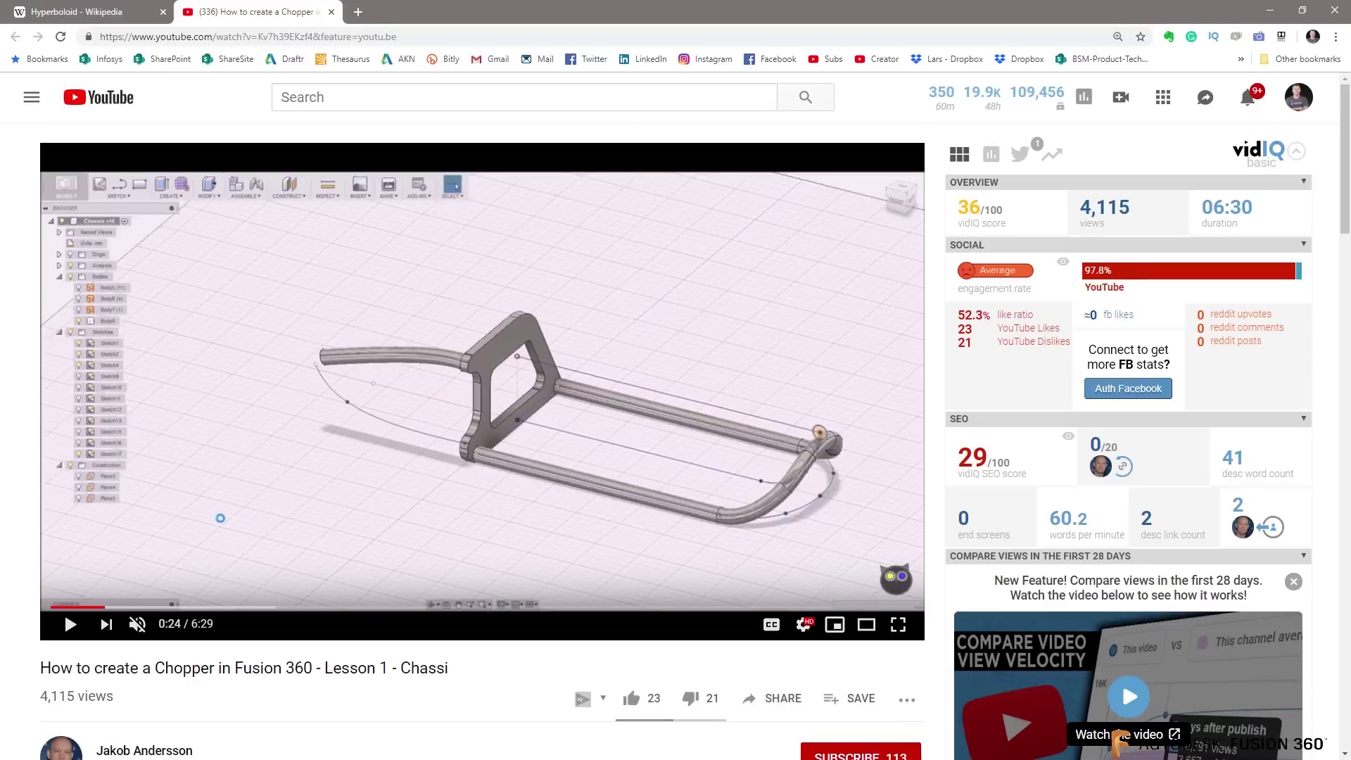
Search YouTube for "Fusion 360 Mold".
{"action": "left_click", "coordinate": [368, 96]}
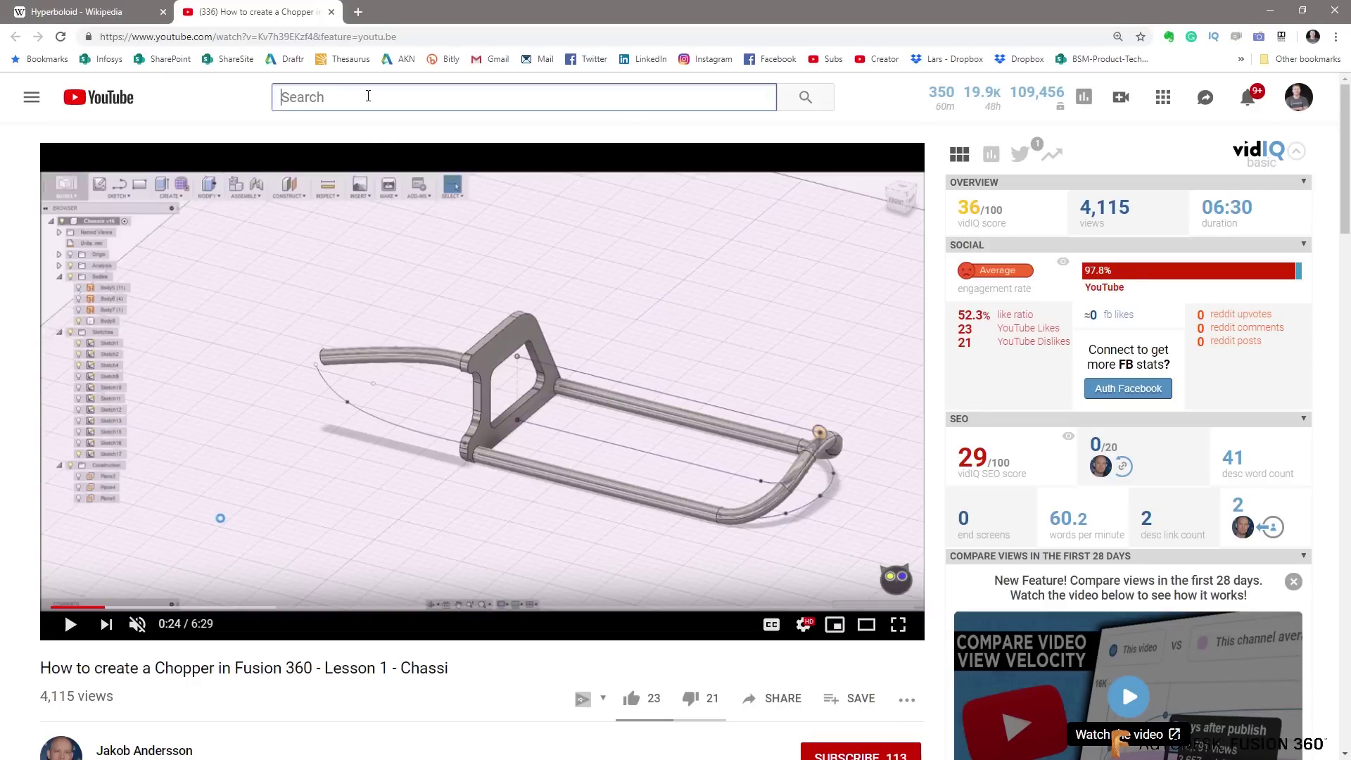
{"action": "type", "text": "Fusion "}
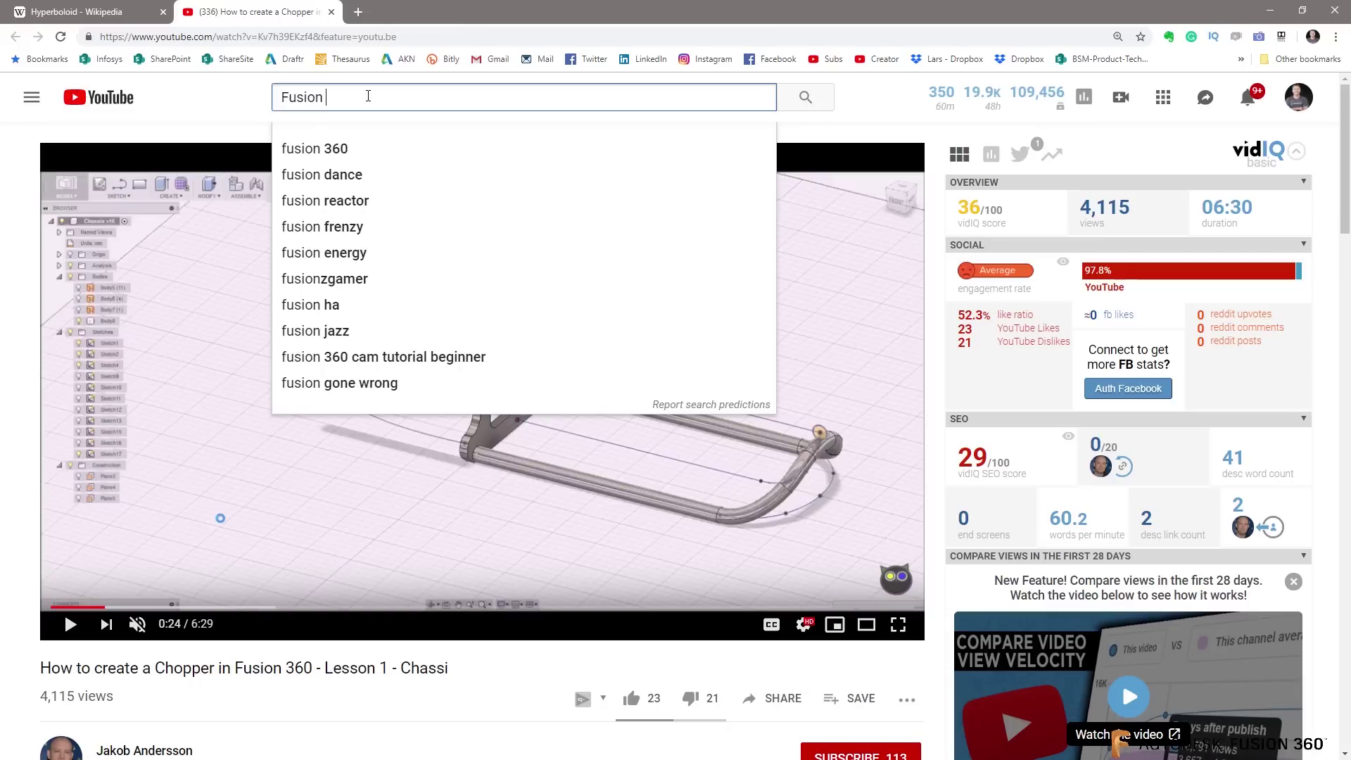
{"action": "type", "text": "360"}
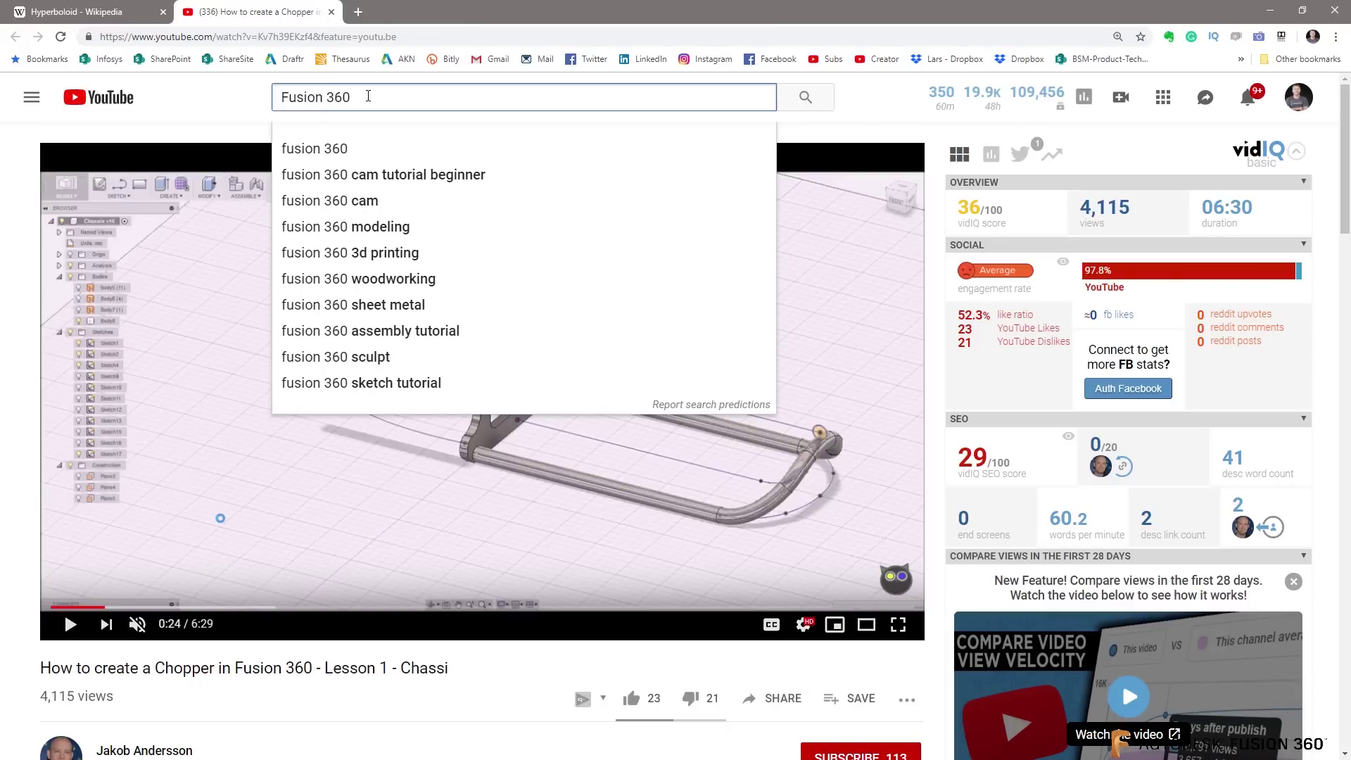
{"action": "type", "text": " Mold"}
{"action": "key", "text": "Return"}
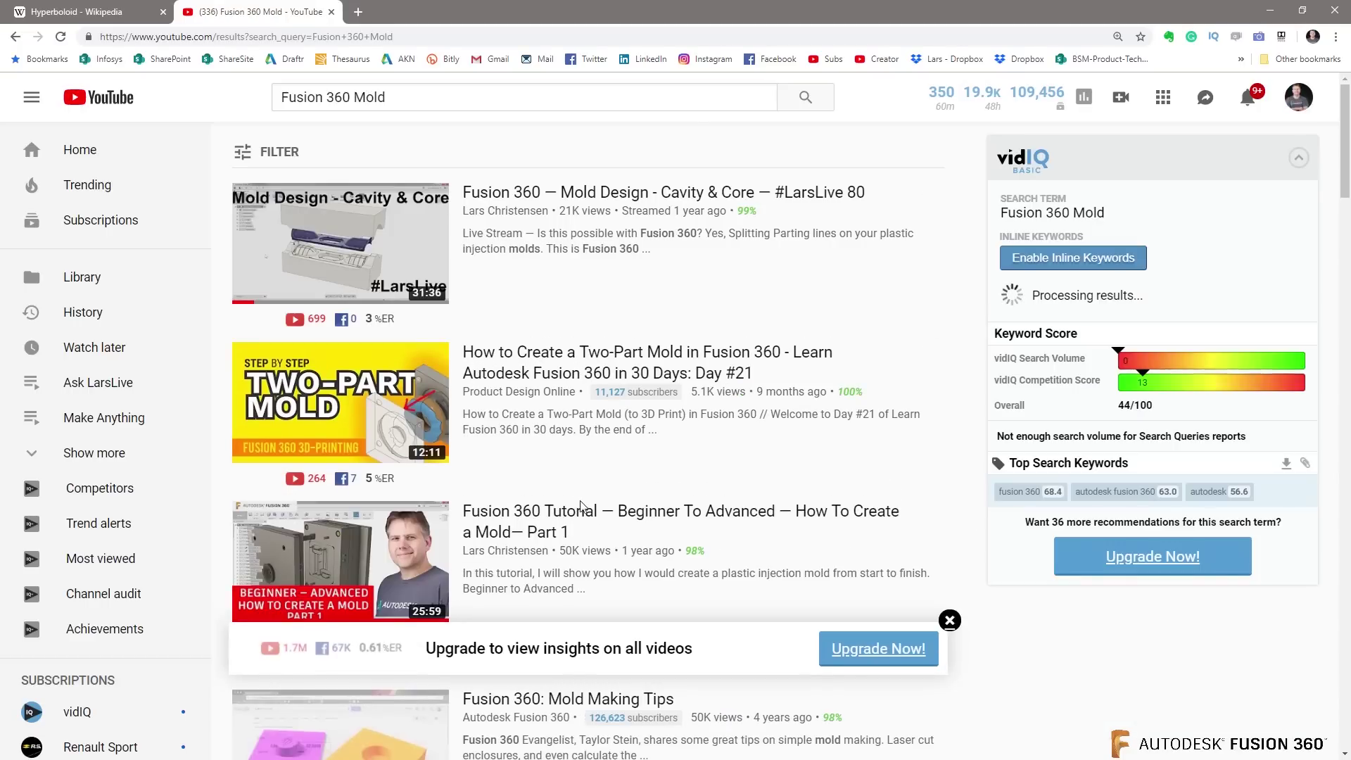
Open the video "Fusion 360 Tutorial — Beginner To Advanced — How To Create a Mold— Part 1", pause it and skip to around 24:56.
{"action": "left_click", "coordinate": [713, 515]}
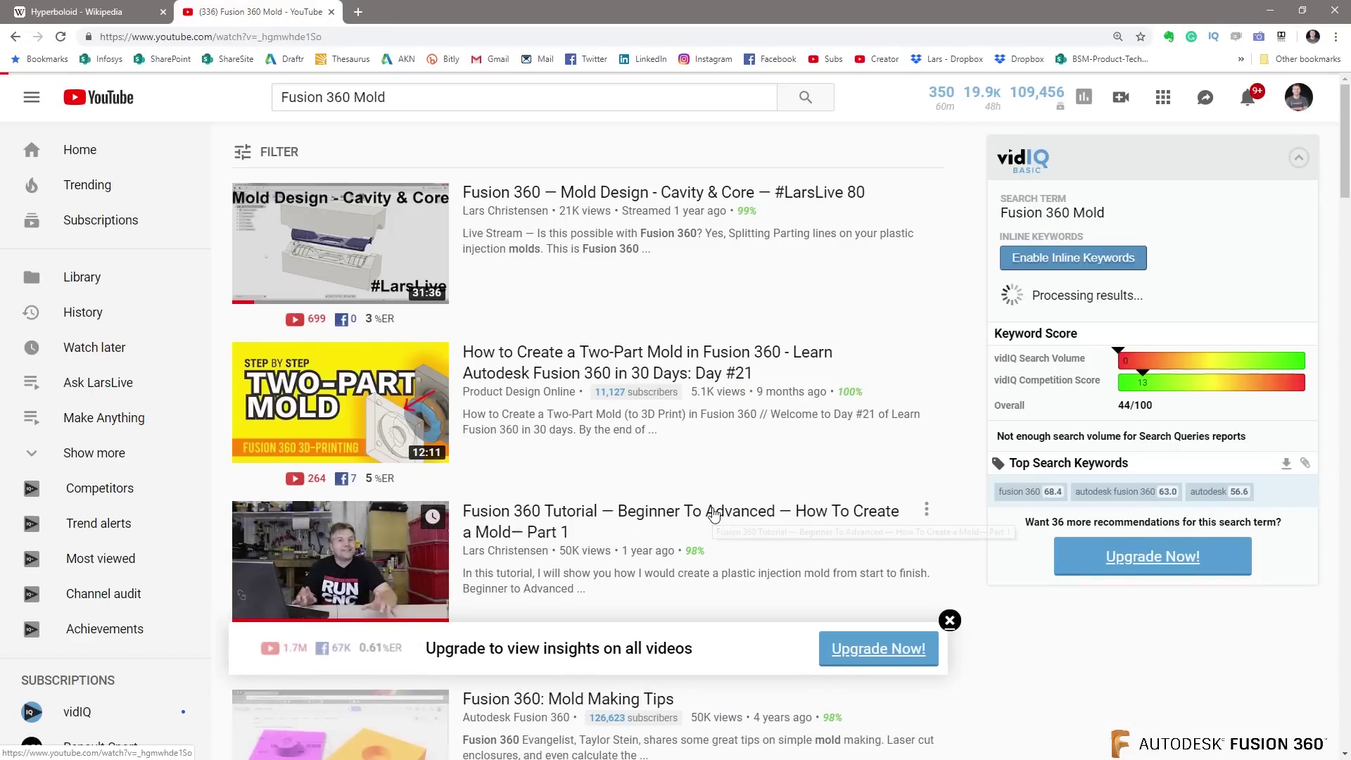
{"action": "left_click", "coordinate": [73, 622]}
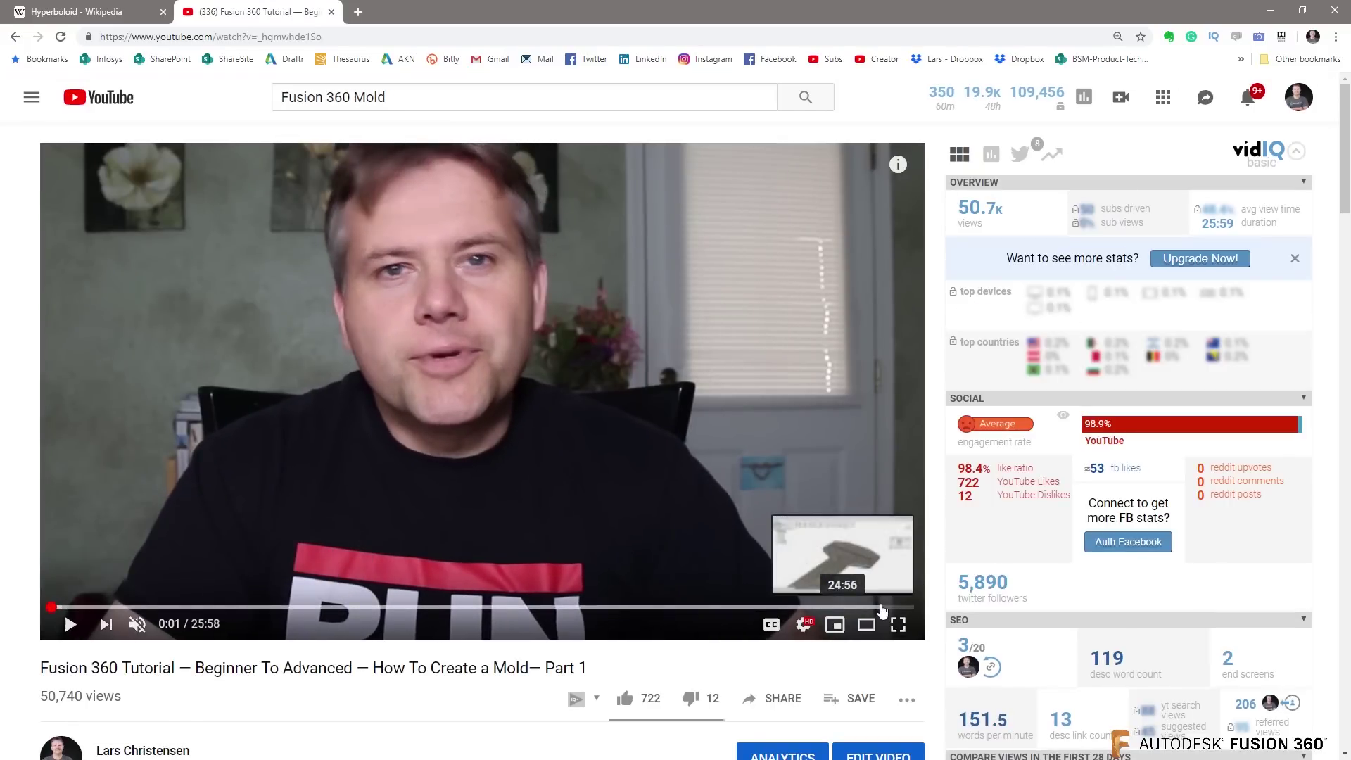
{"action": "left_click", "coordinate": [880, 606]}
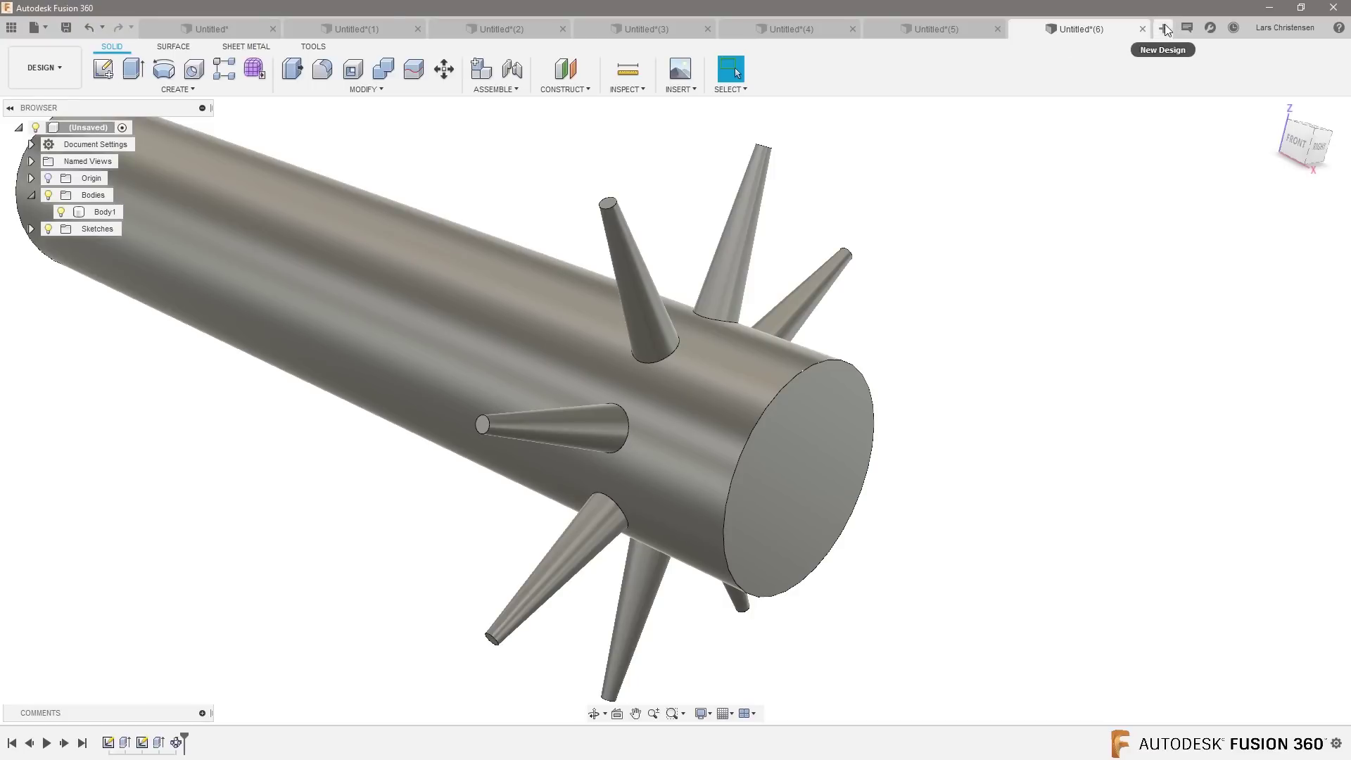
Switch to Fusion 360, create a new design and start a sketch on the front plane.
{"action": "left_click", "coordinate": [1164, 28]}
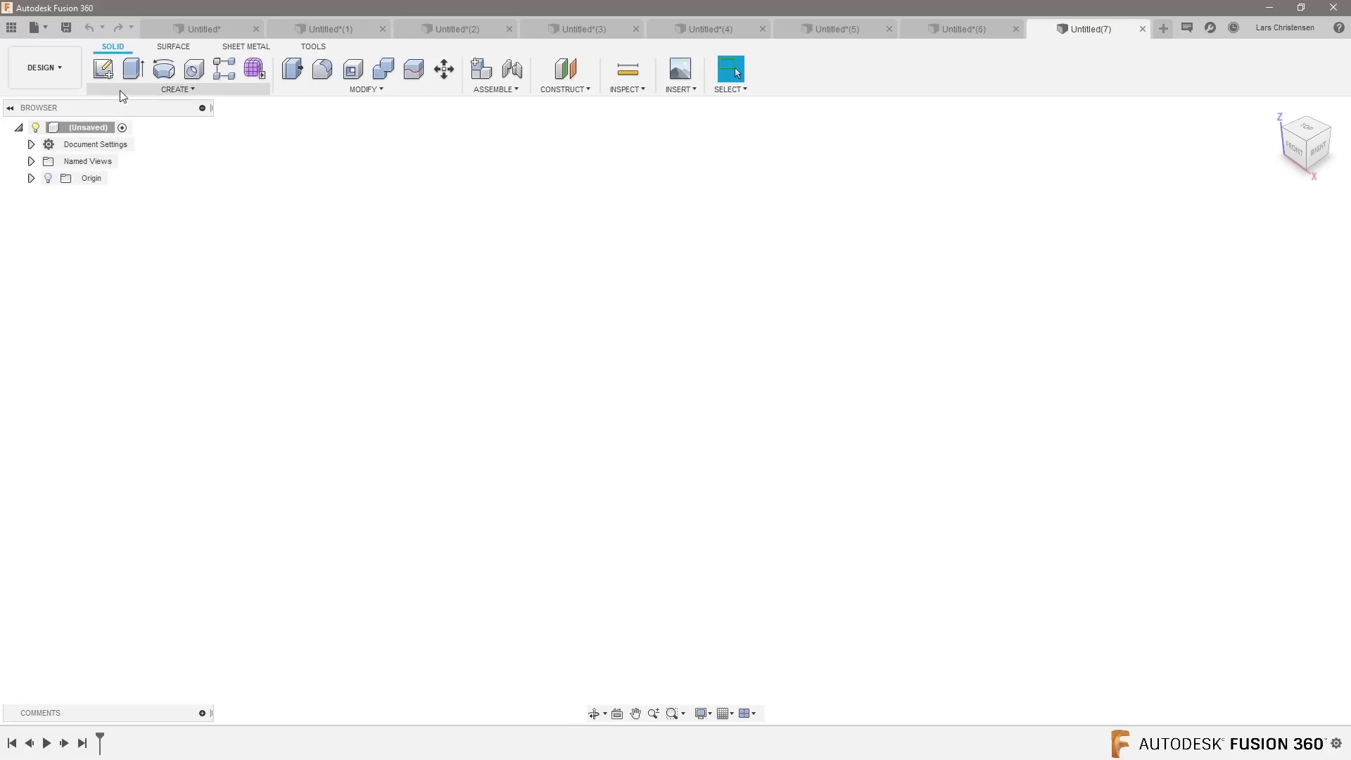
{"action": "left_click", "coordinate": [102, 69]}
{"action": "left_click", "coordinate": [704, 407]}
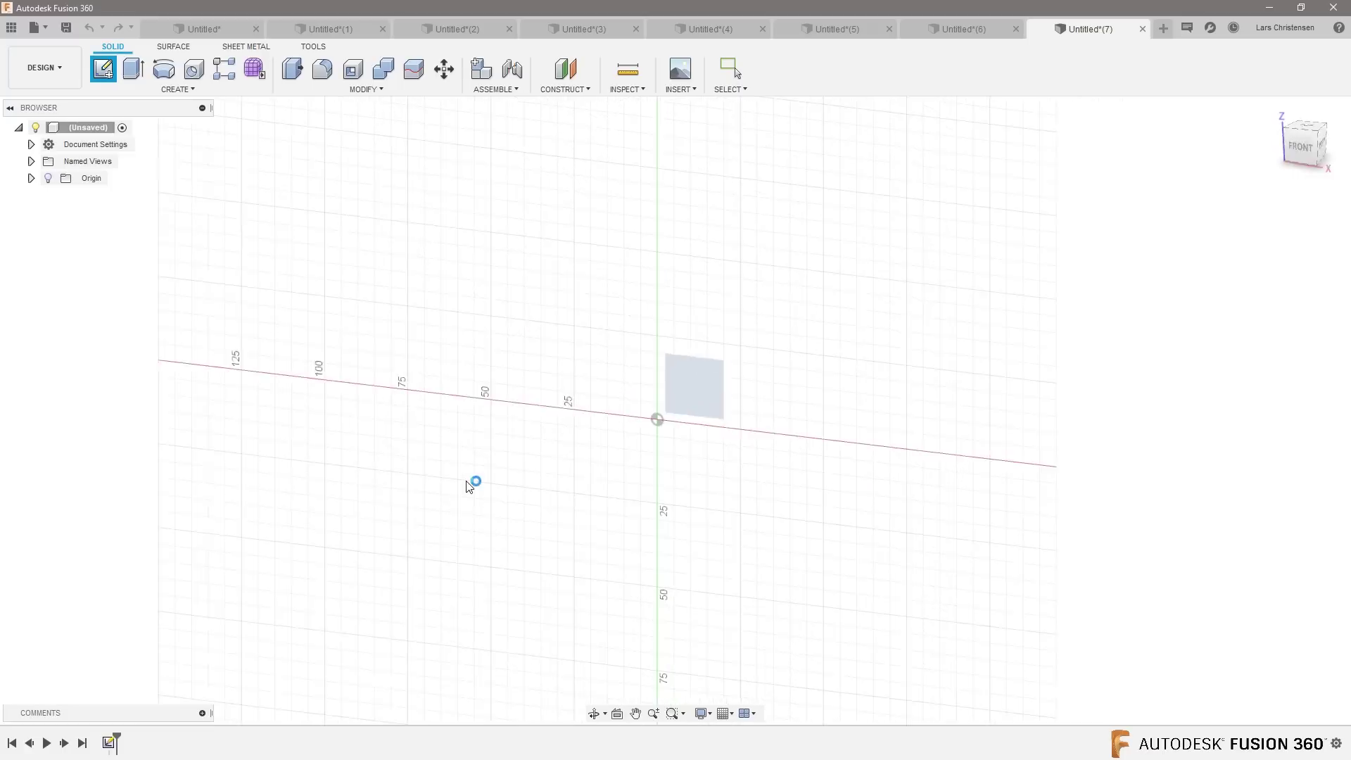
Sketch a two-point rectangle 20 mm high and 250 mm wide just below the horizontal axis.
{"action": "left_click", "coordinate": [133, 69]}
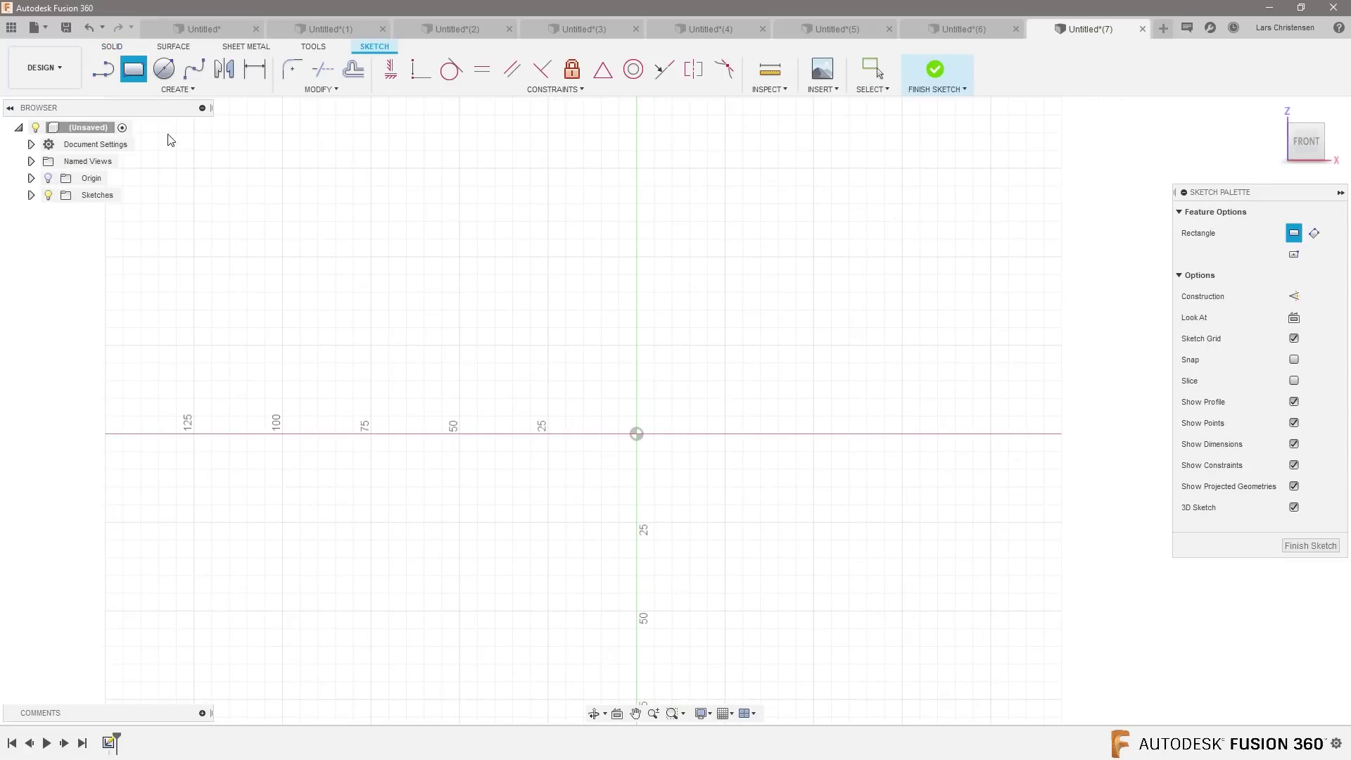
{"action": "left_click", "coordinate": [451, 487]}
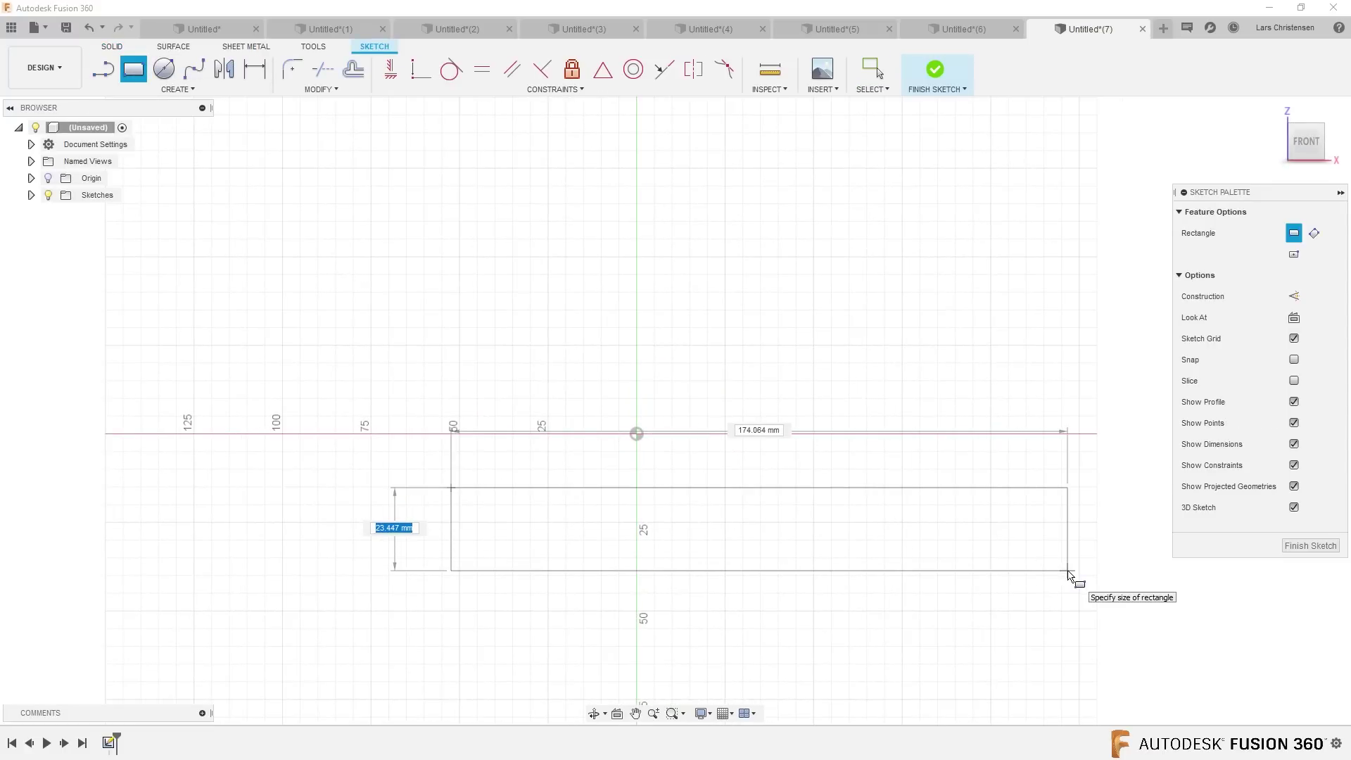
{"action": "type", "text": "20"}
{"action": "key", "text": "Tab"}
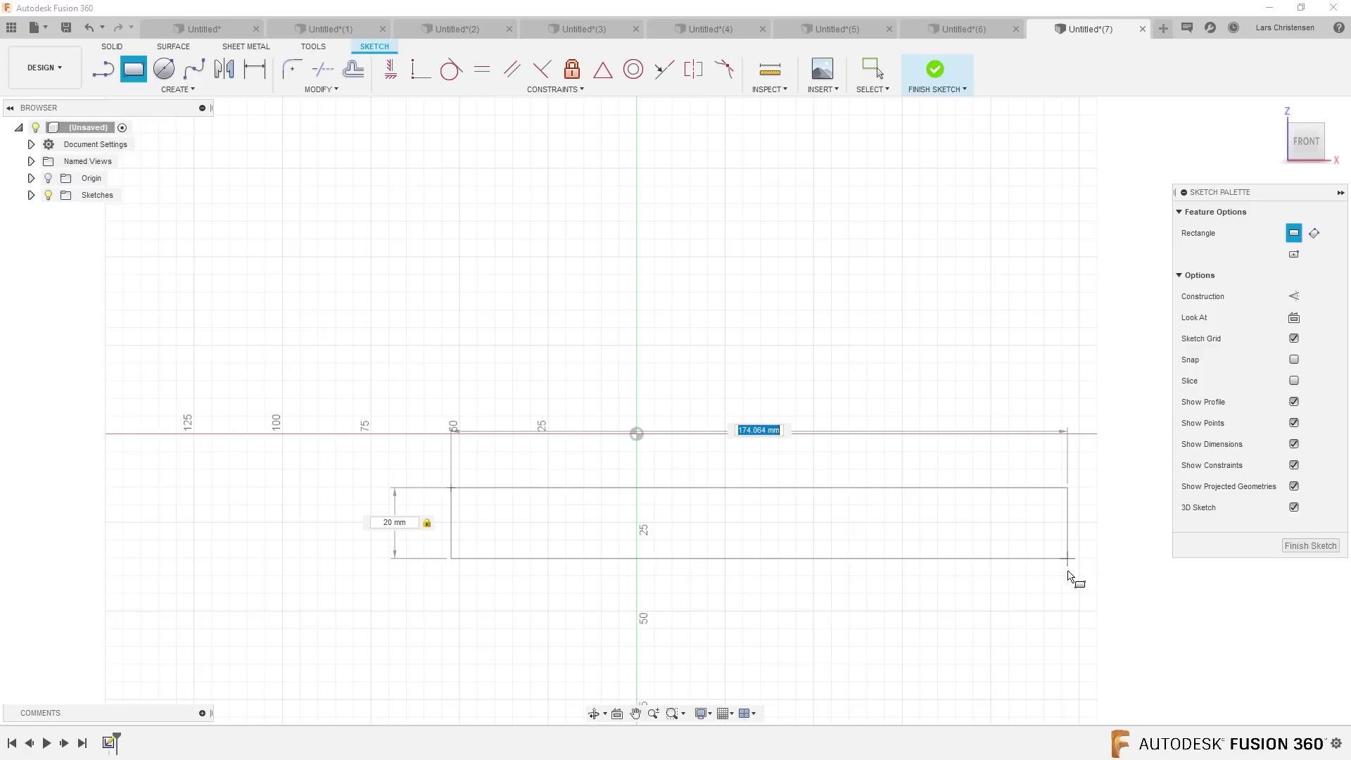
{"action": "type", "text": "250"}
{"action": "key", "text": "Return"}
{"action": "key", "text": "F6"}
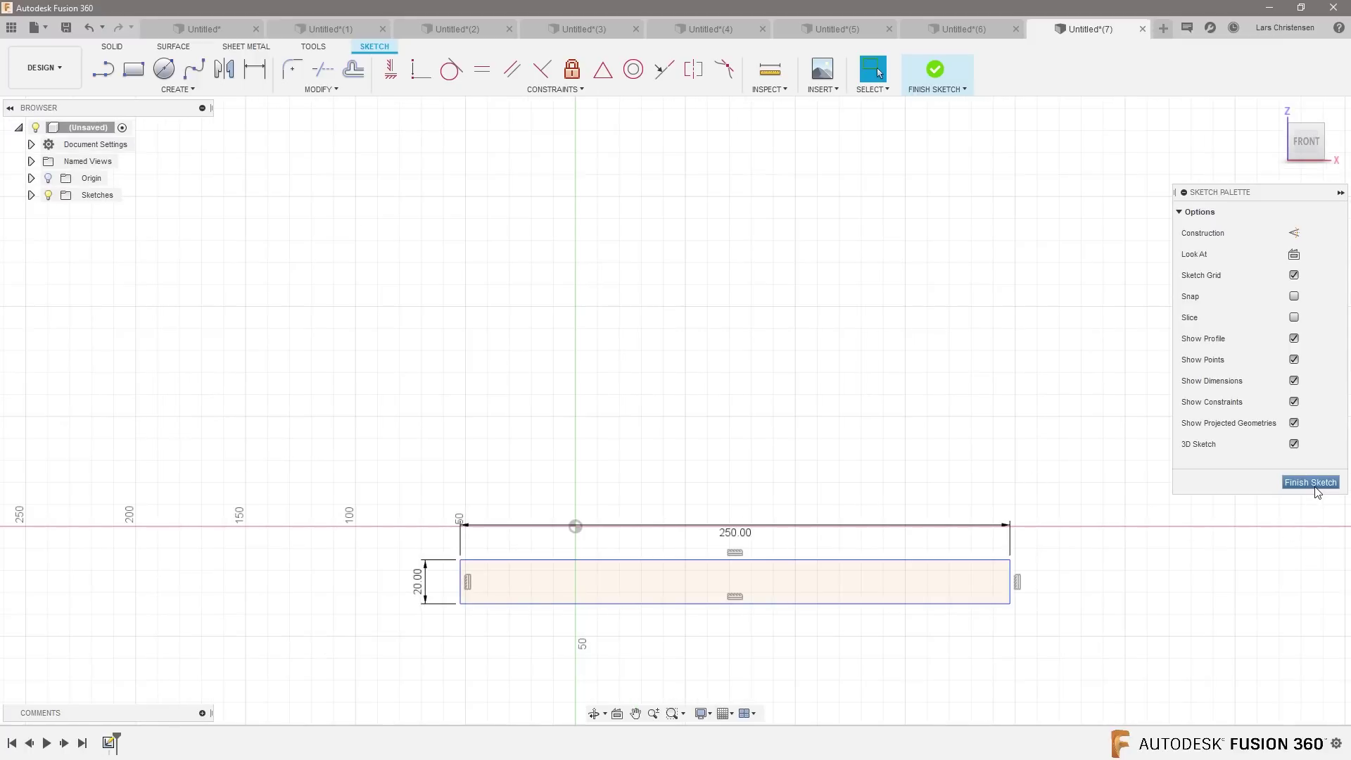
Constrain the midpoint of the rectangle's top edge to the origin and finish the sketch.
{"action": "left_click", "coordinate": [602, 69]}
{"action": "left_click", "coordinate": [693, 561]}
{"action": "left_click", "coordinate": [575, 526]}
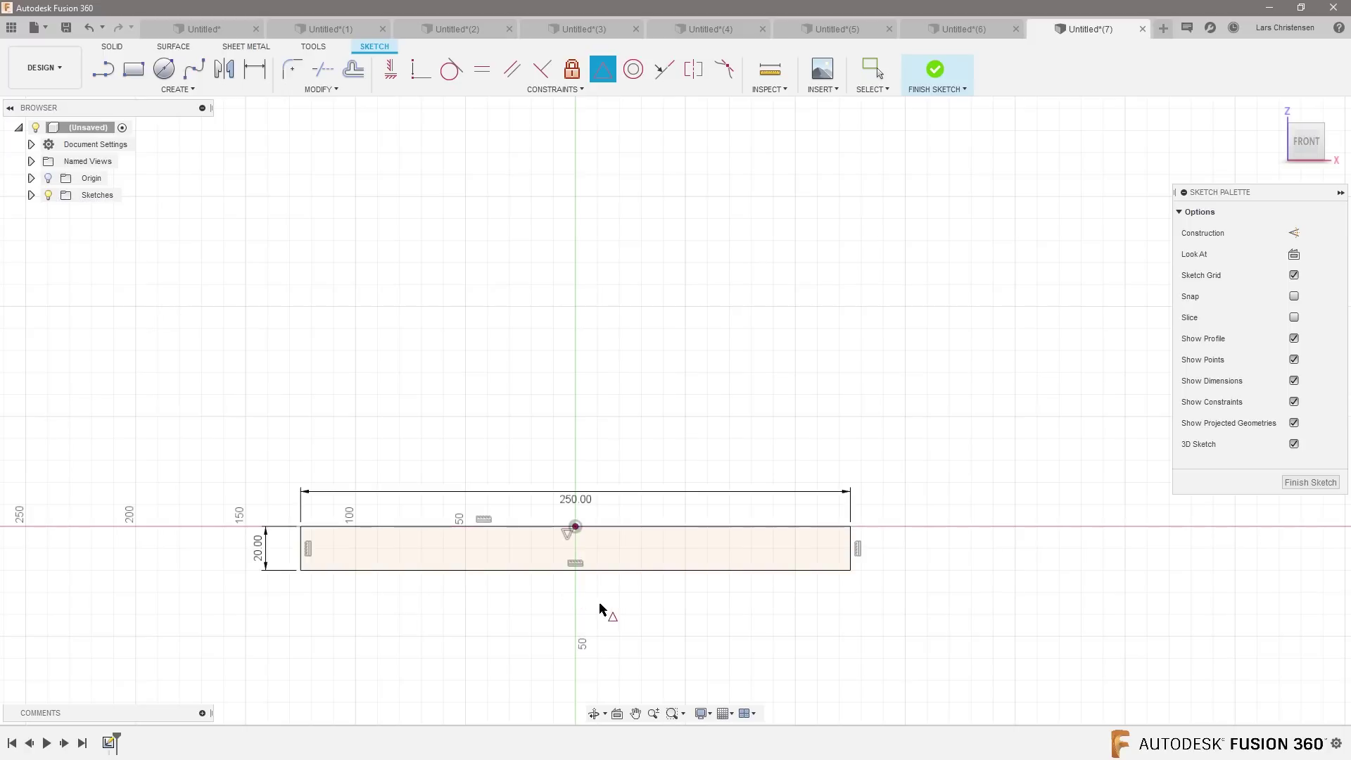
{"action": "left_click", "coordinate": [1304, 484]}
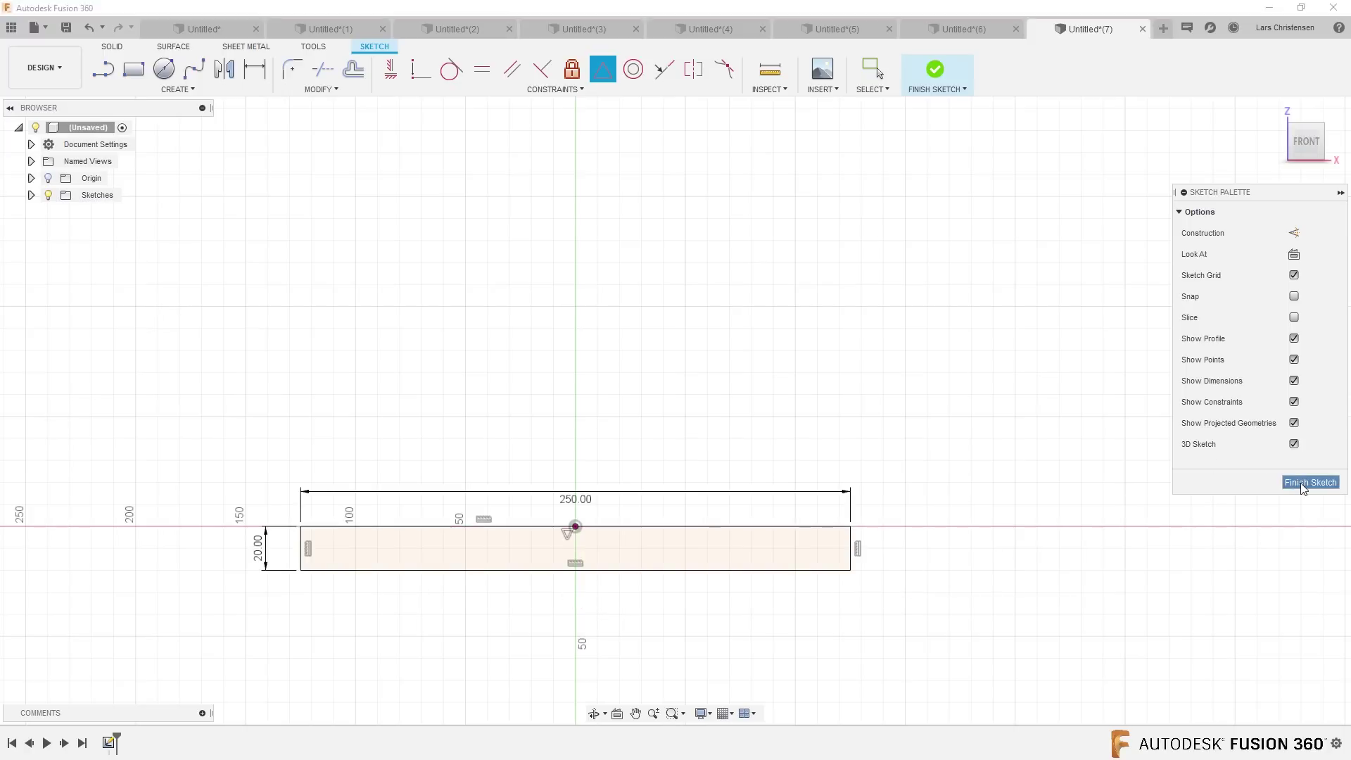
{"action": "left_click", "coordinate": [1295, 150]}
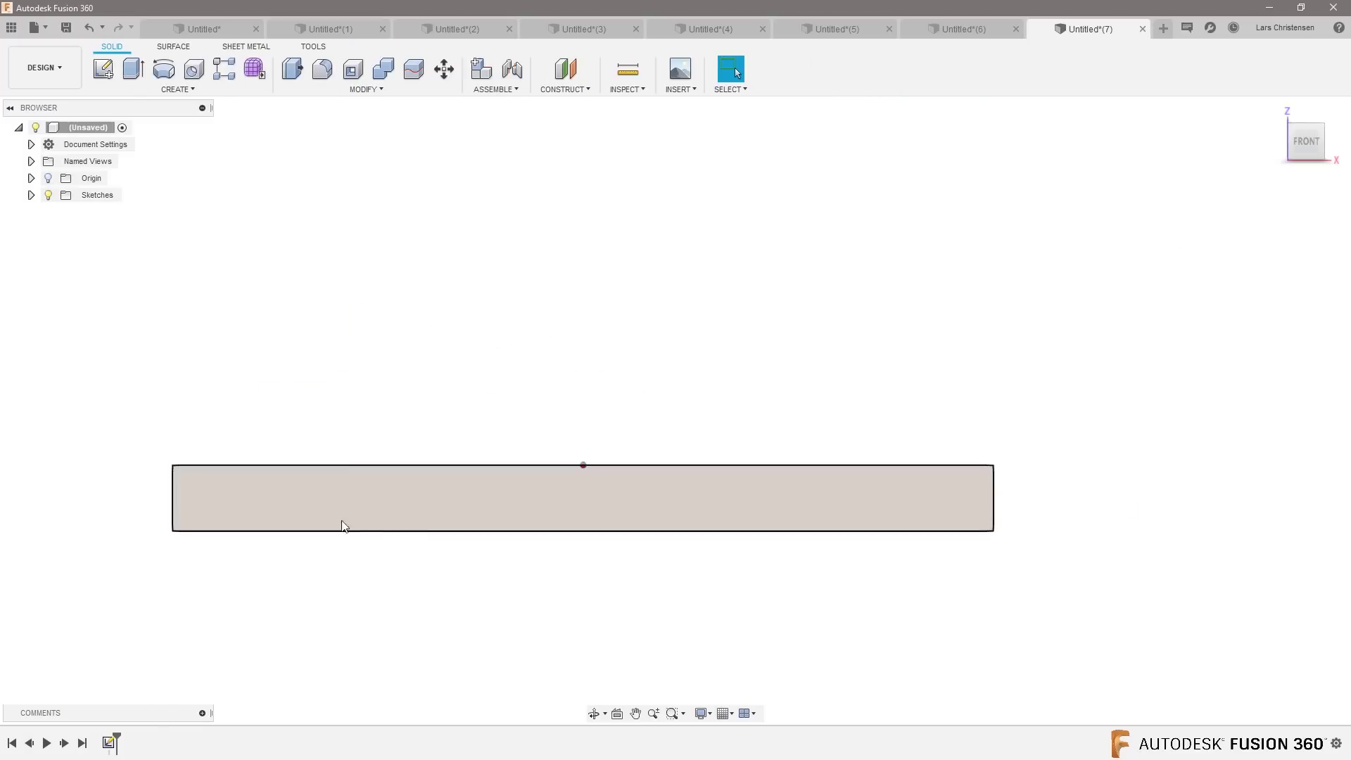
{"action": "left_click", "coordinate": [103, 70]}
{"action": "left_click", "coordinate": [500, 442]}
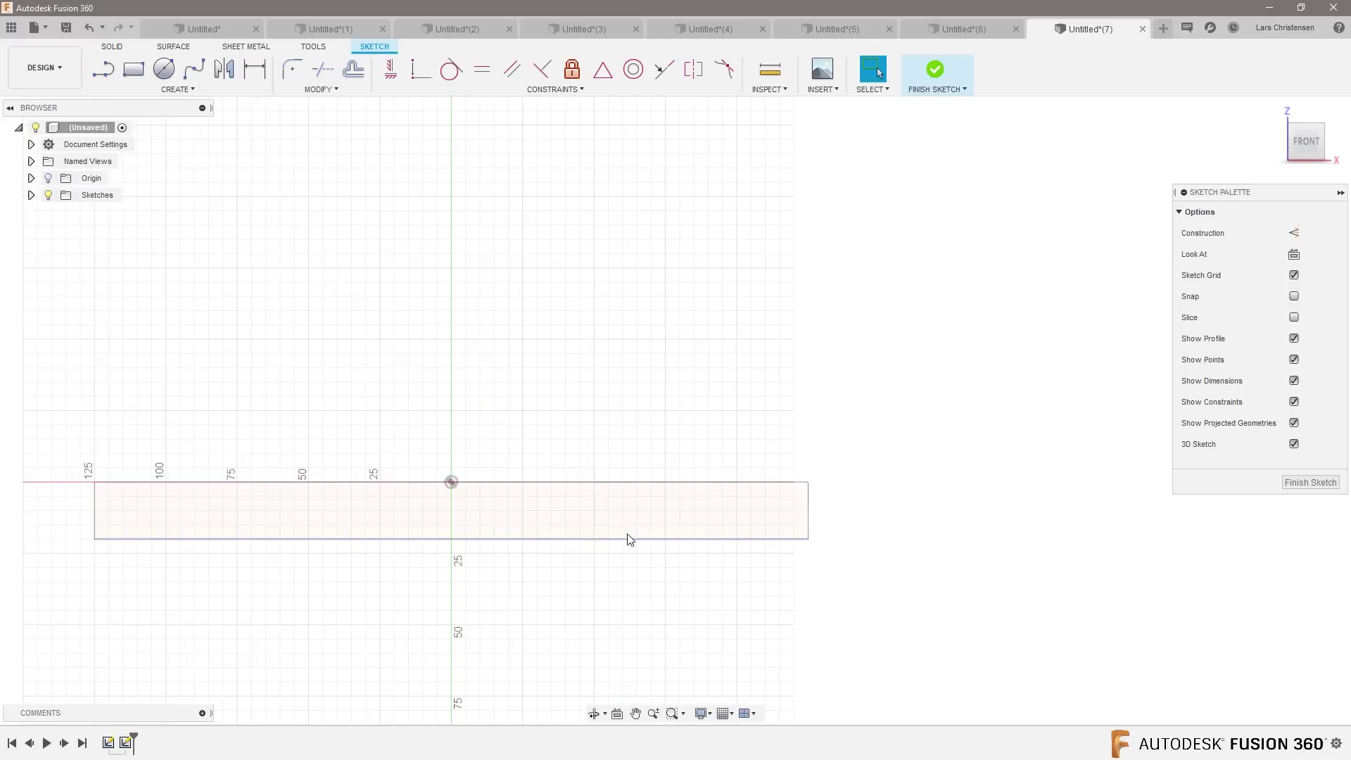
{"action": "left_click", "coordinate": [1310, 482]}
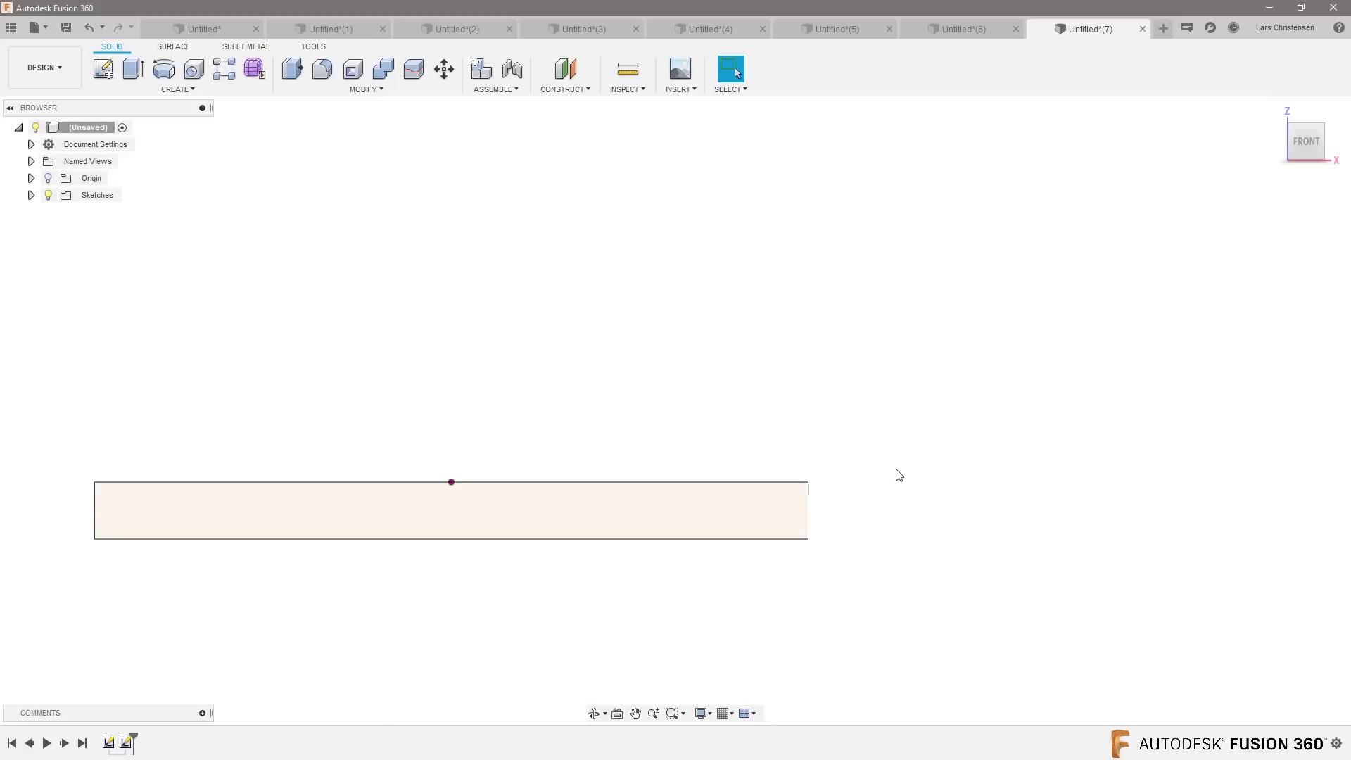
Reopen the rectangle's sketch for editing and move its 250 mm width dimension below the rectangle.
{"action": "right_click", "coordinate": [111, 744]}
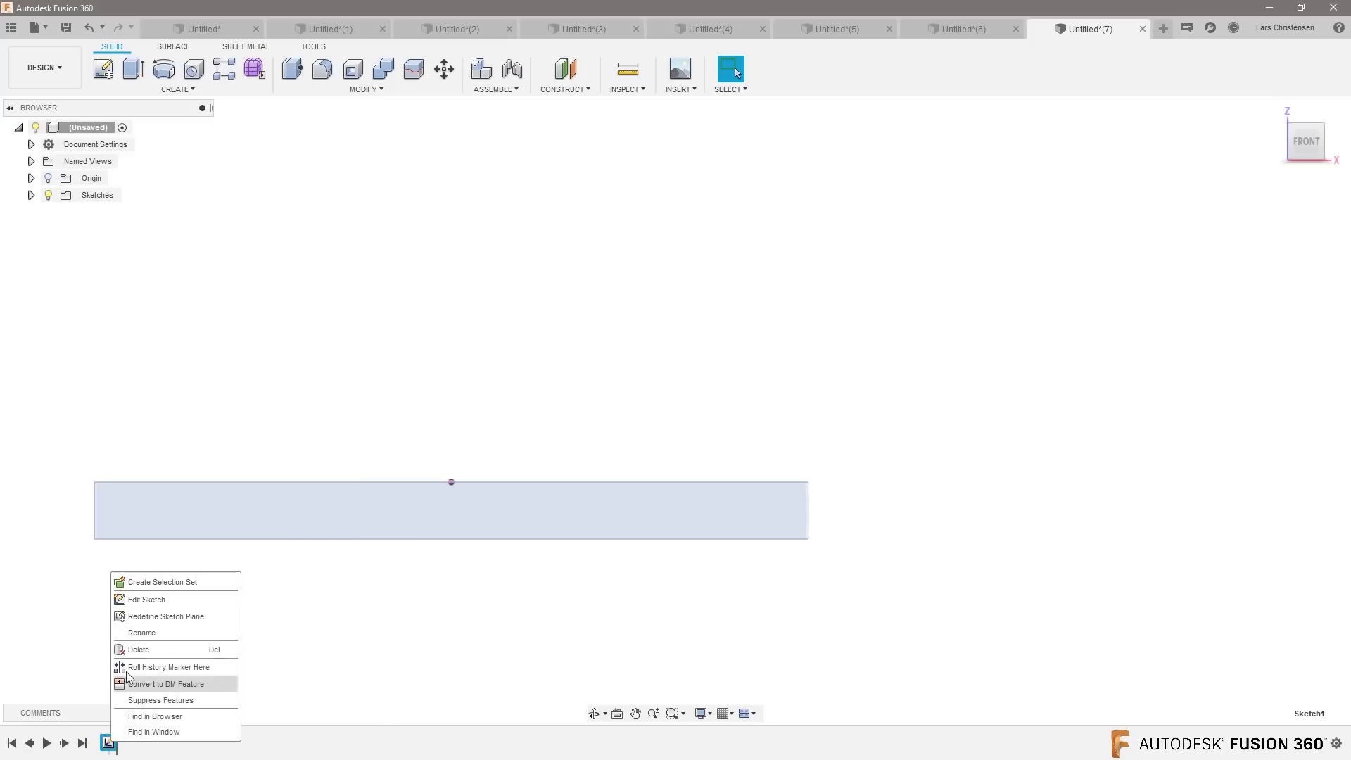
{"action": "left_click", "coordinate": [142, 600]}
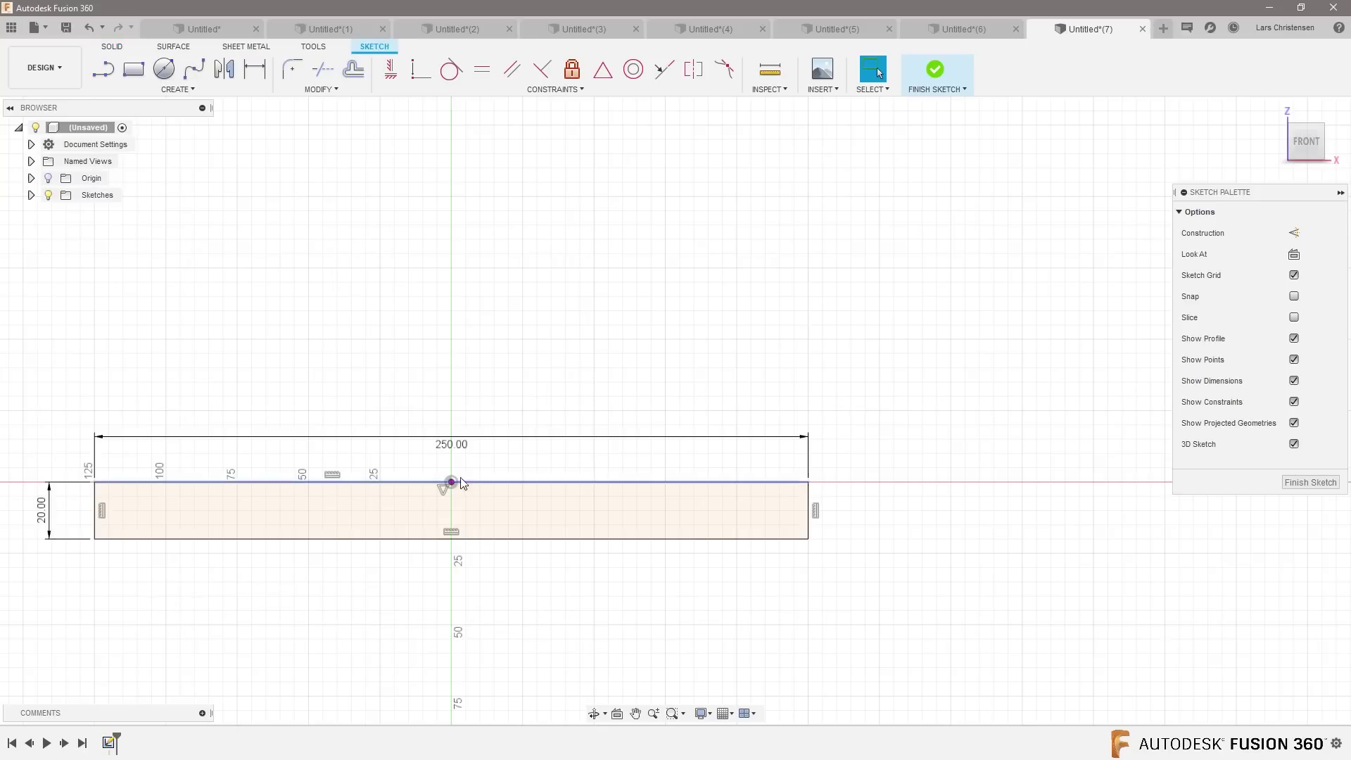
{"action": "left_click_drag", "start_coordinate": [451, 444], "coordinate": [461, 598]}
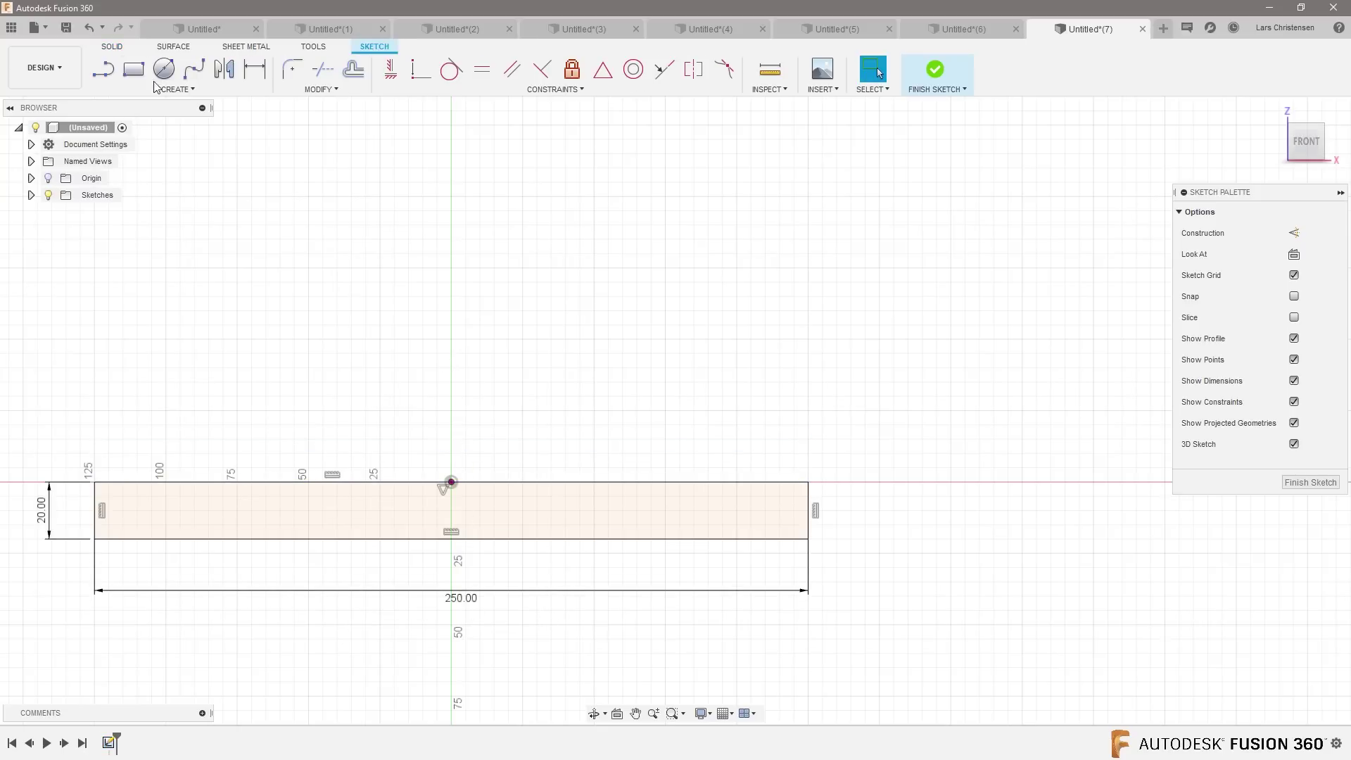
Draw three connected lines on the base's top edge, just right of the origin: about 26 mm up, about 49 mm across, then slanting outward down.
{"action": "left_click", "coordinate": [103, 69]}
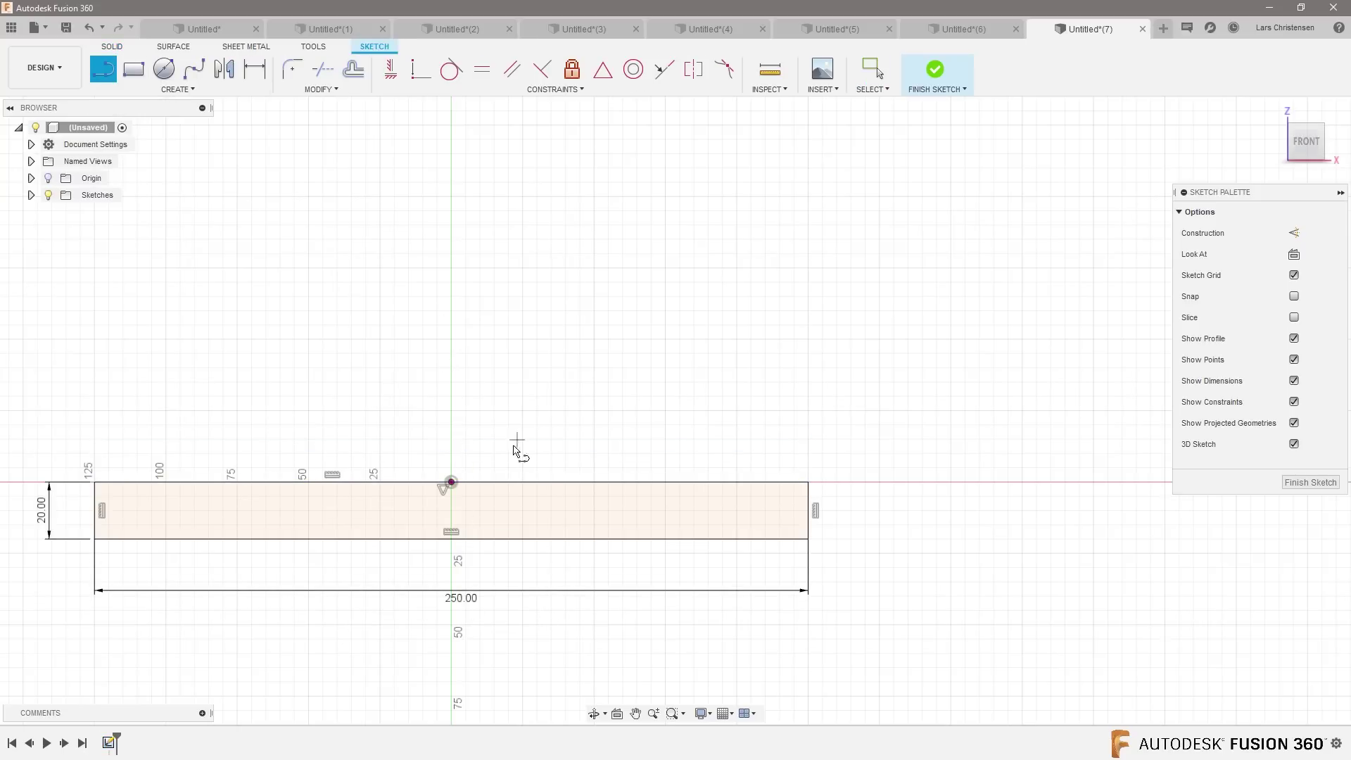
{"action": "left_click", "coordinate": [487, 483]}
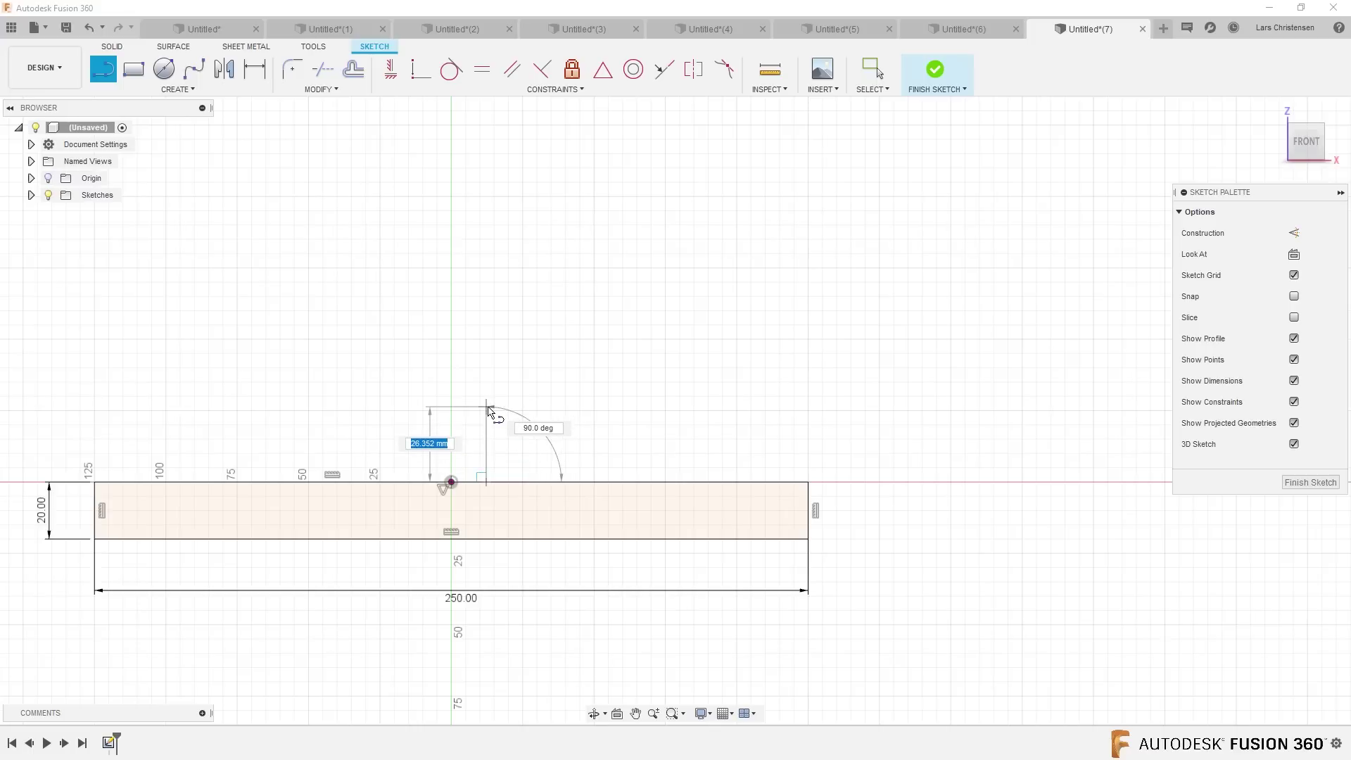
{"action": "left_click", "coordinate": [486, 408]}
{"action": "left_click", "coordinate": [624, 407]}
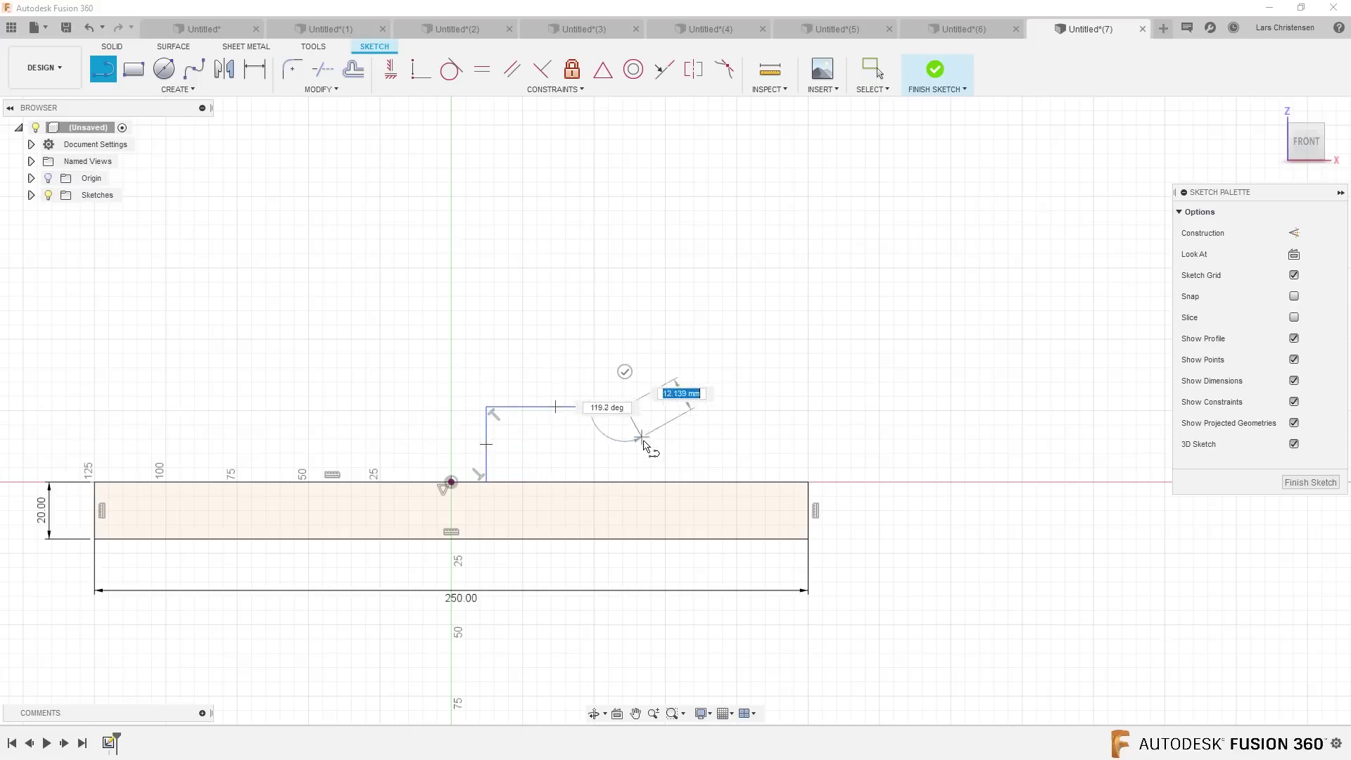
{"action": "double_click", "coordinate": [657, 483]}
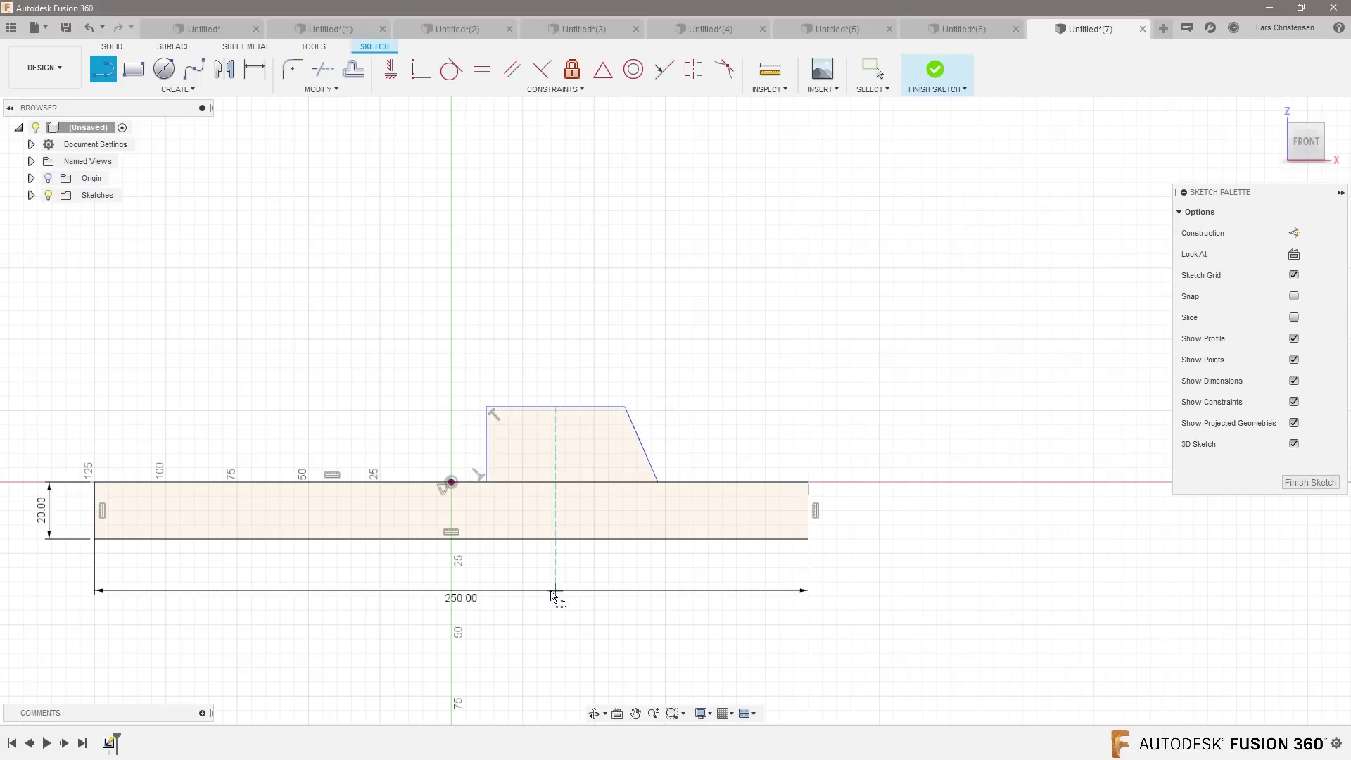
Dimension the vertical side of the trapezoid to 25 mm.
{"action": "scroll", "coordinate": [553, 595], "scroll_direction": "up", "scroll_amount": 2}
{"action": "key", "text": "d"}
{"action": "left_click", "coordinate": [468, 398]}
{"action": "left_click", "coordinate": [356, 403]}
{"action": "type", "text": "25"}
{"action": "key", "text": "Return"}
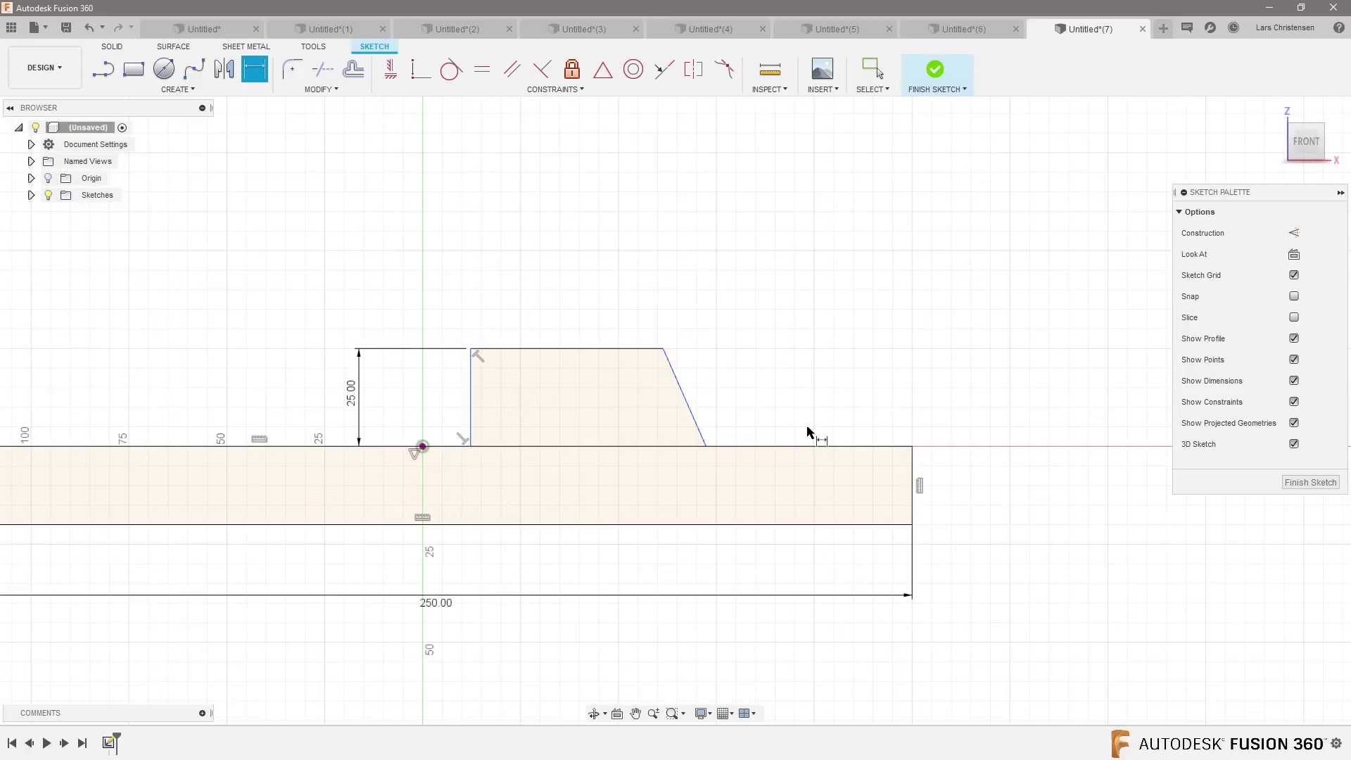
Dimension the angle between the trapezoid's top edge and its slanted side to 115 degrees.
{"action": "left_click", "coordinate": [642, 349]}
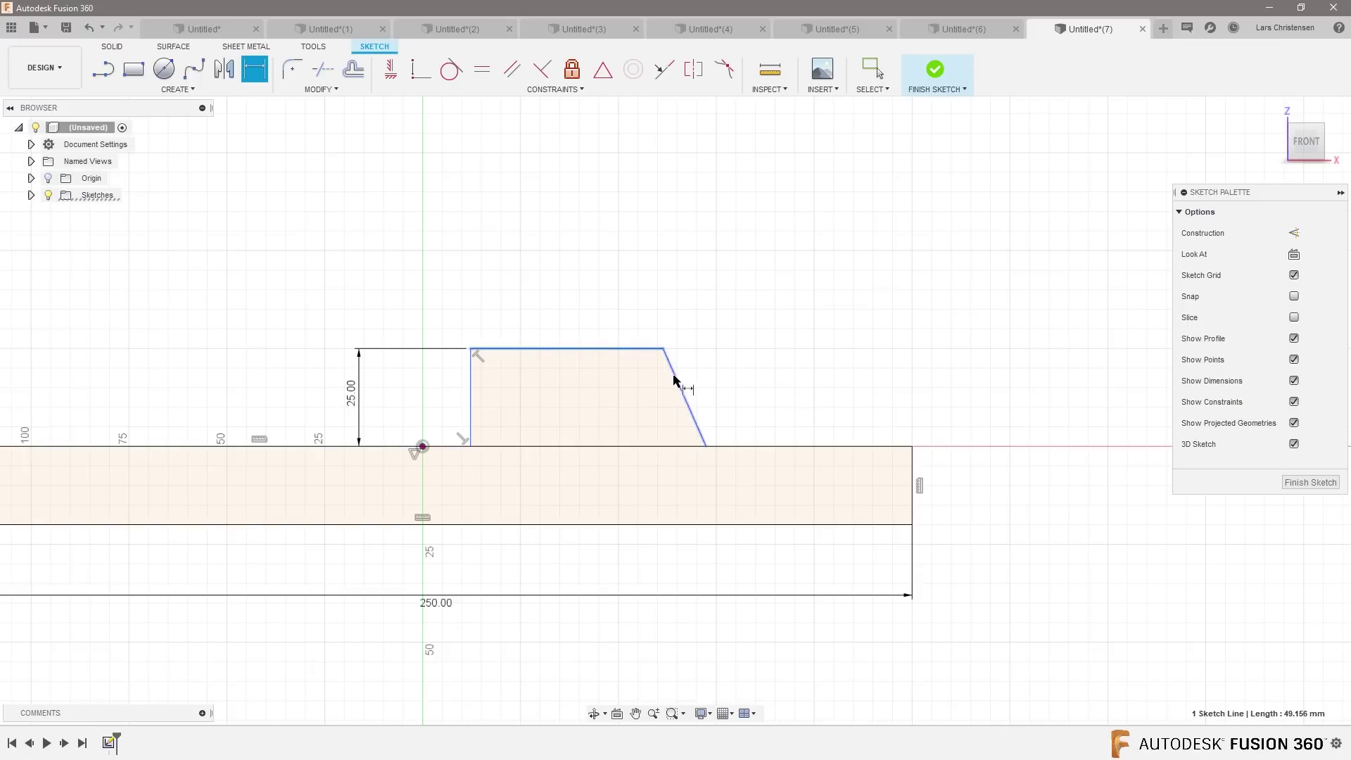
{"action": "left_click", "coordinate": [675, 380]}
{"action": "left_click", "coordinate": [628, 401]}
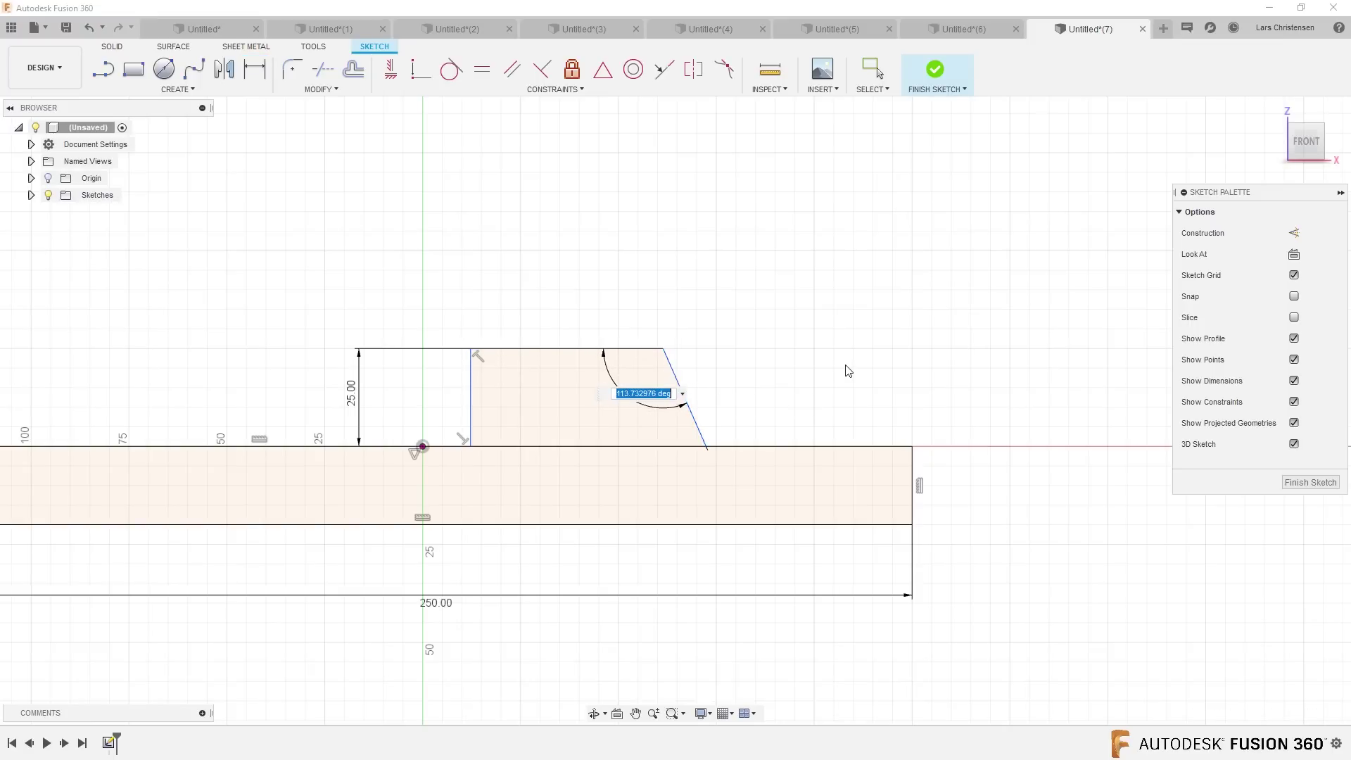
{"action": "type", "text": "115"}
{"action": "key", "text": "Return"}
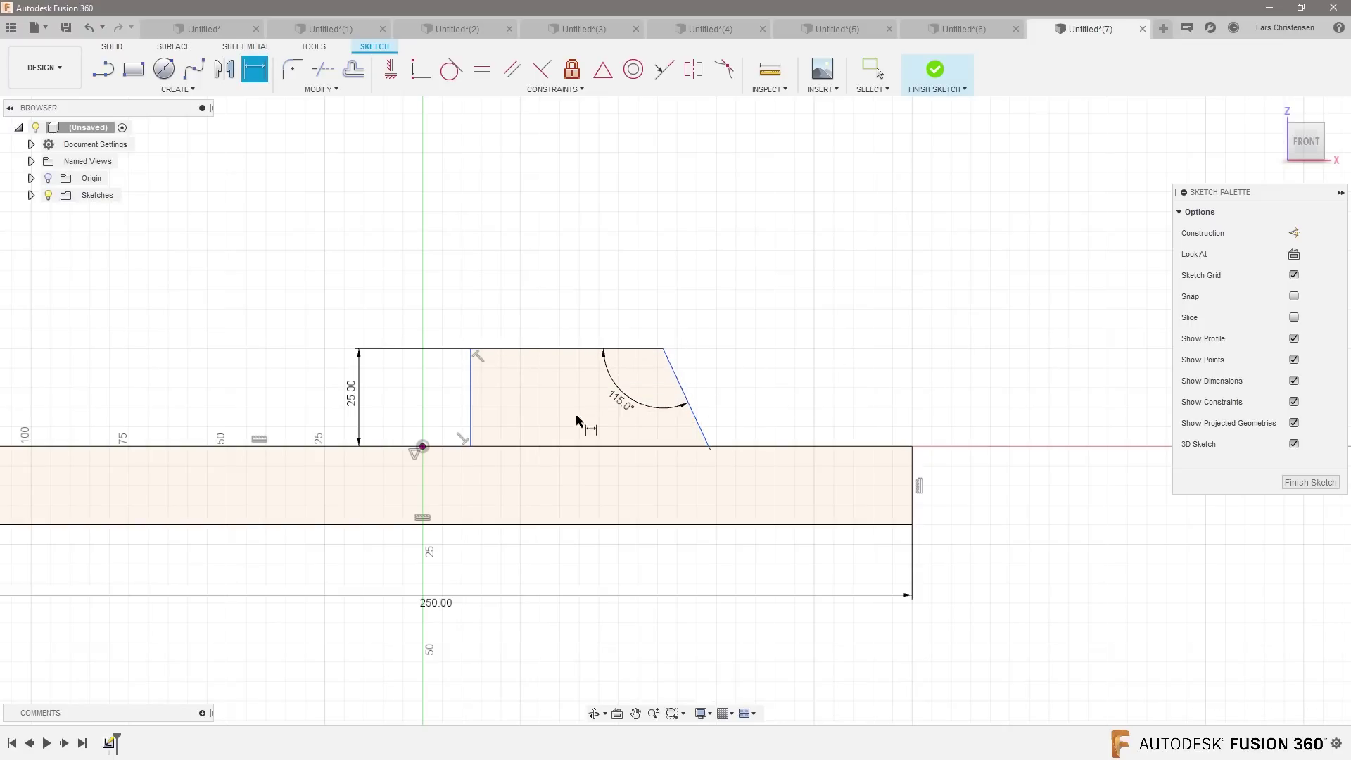
Dimension the horizontal distance from the origin to the trapezoid's vertical side to 15 mm.
{"action": "left_click", "coordinate": [469, 411]}
{"action": "left_click", "coordinate": [422, 446]}
{"action": "left_click", "coordinate": [392, 265]}
{"action": "type", "text": "15"}
{"action": "key", "text": "Return"}
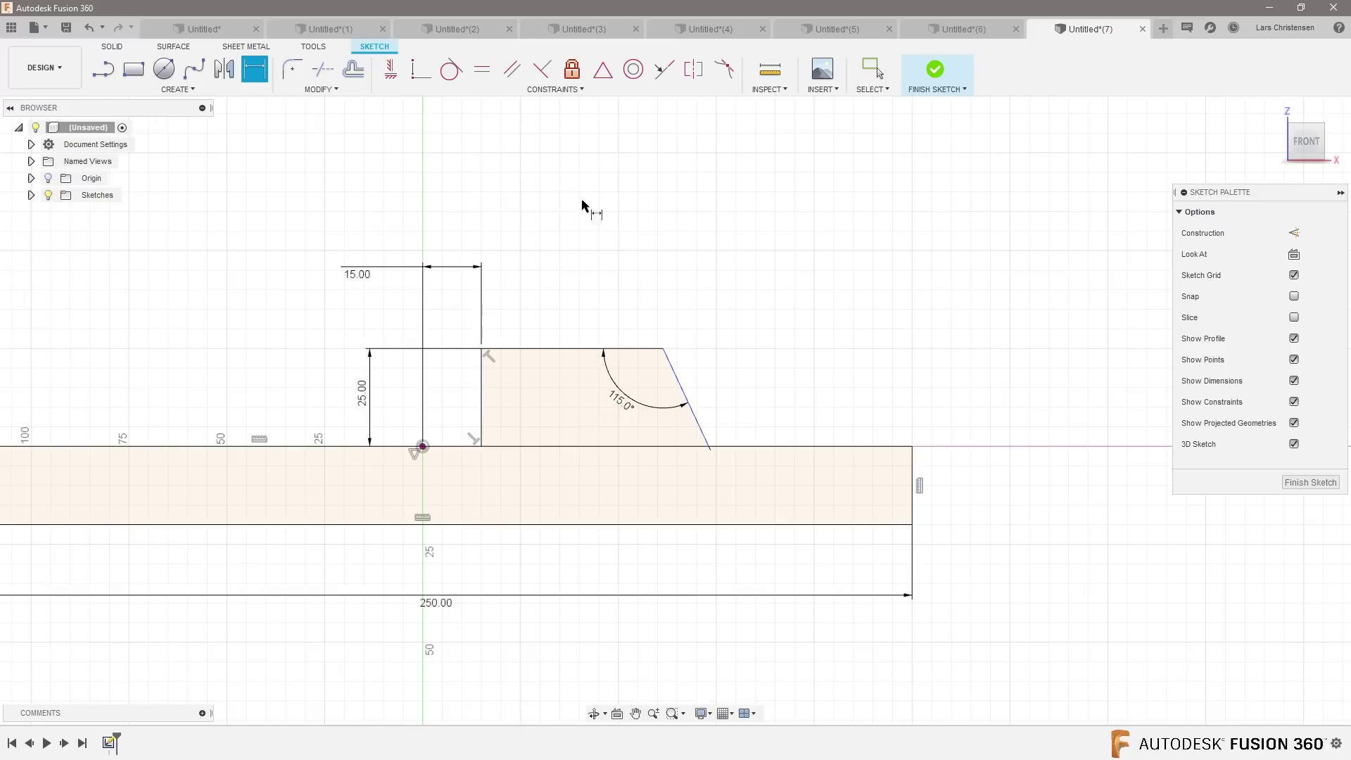
Dimension the trapezoid's top edge to 50 mm.
{"action": "left_click", "coordinate": [551, 347]}
{"action": "left_click", "coordinate": [573, 274]}
{"action": "type", "text": "50"}
{"action": "key", "text": "Return"}
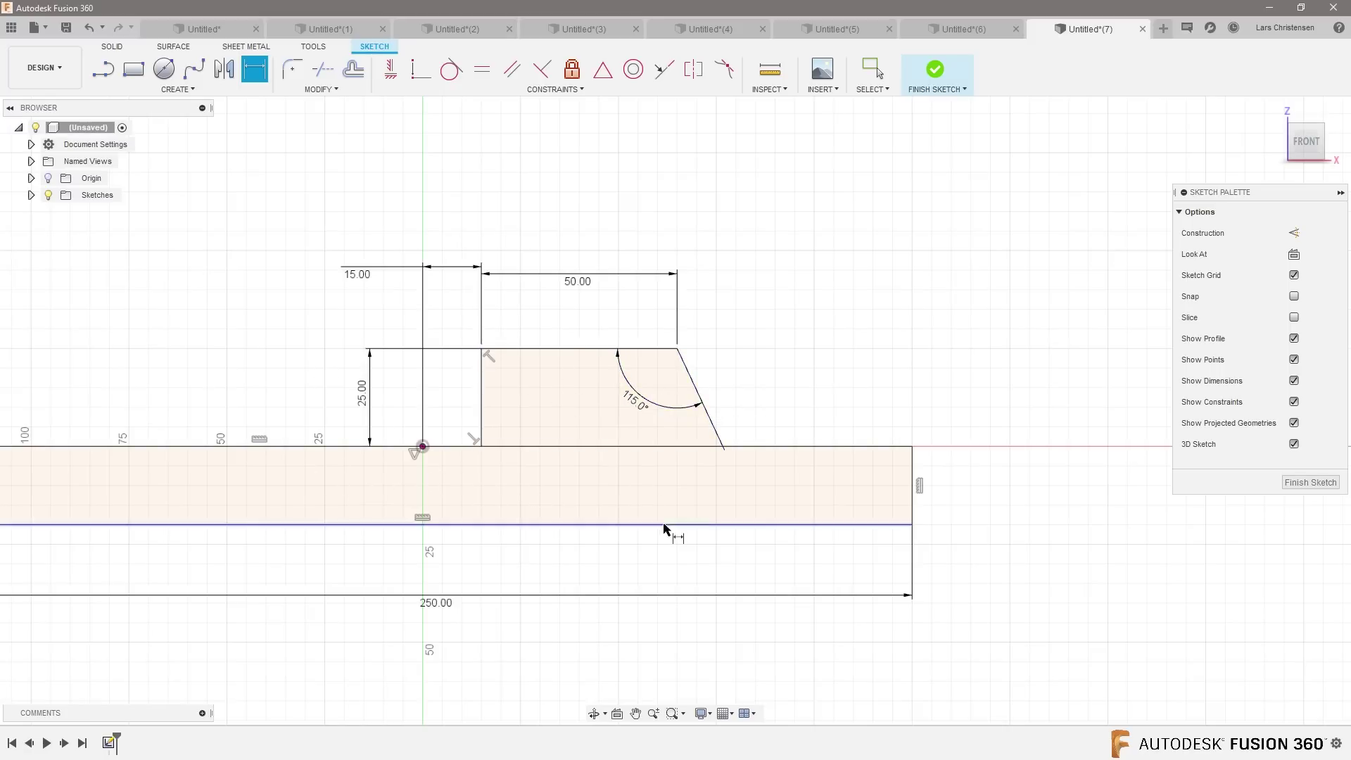
Sketch a second long horizontal rectangle above the trapezoid, clear of the existing geometry and nearly as wide as the base.
{"action": "scroll", "coordinate": [664, 526], "scroll_direction": "down", "scroll_amount": 2}
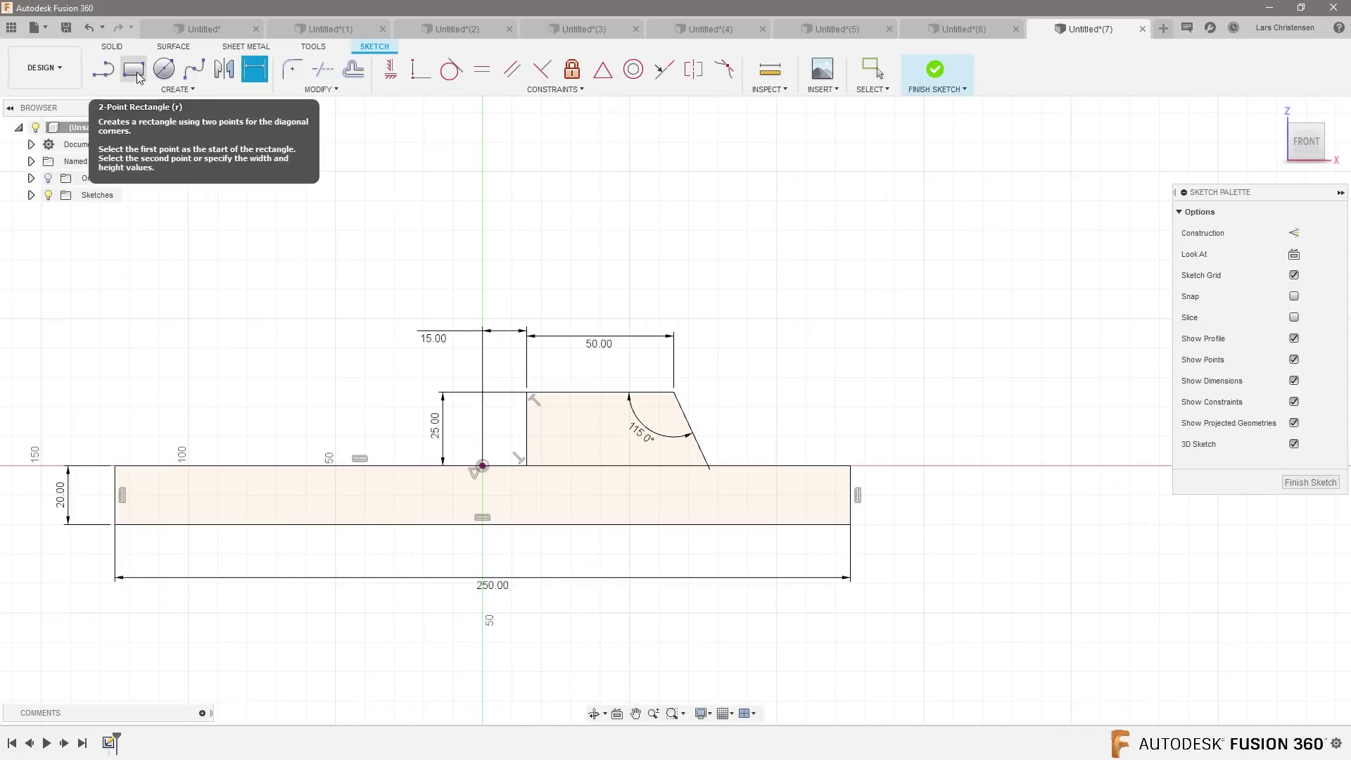
{"action": "key", "text": "r"}
{"action": "left_click", "coordinate": [212, 176]}
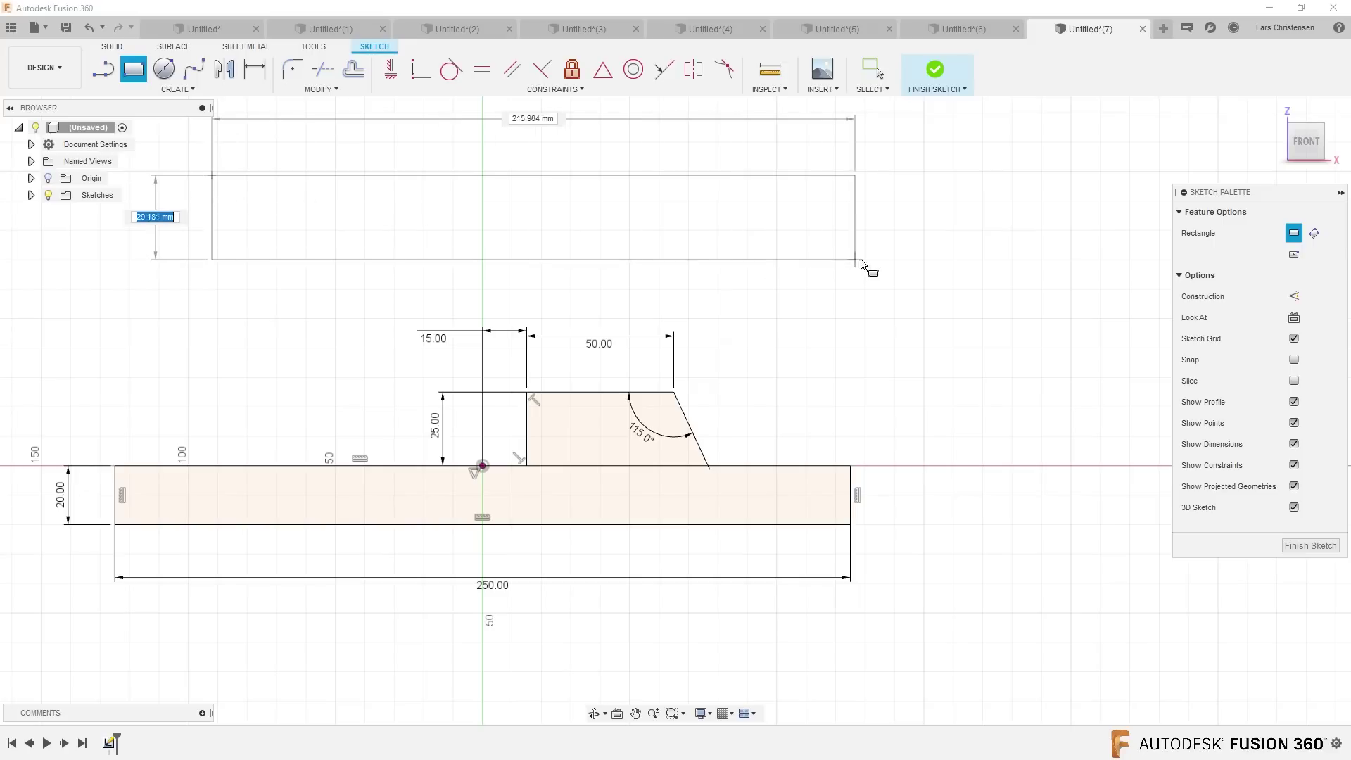
{"action": "left_click", "coordinate": [882, 257]}
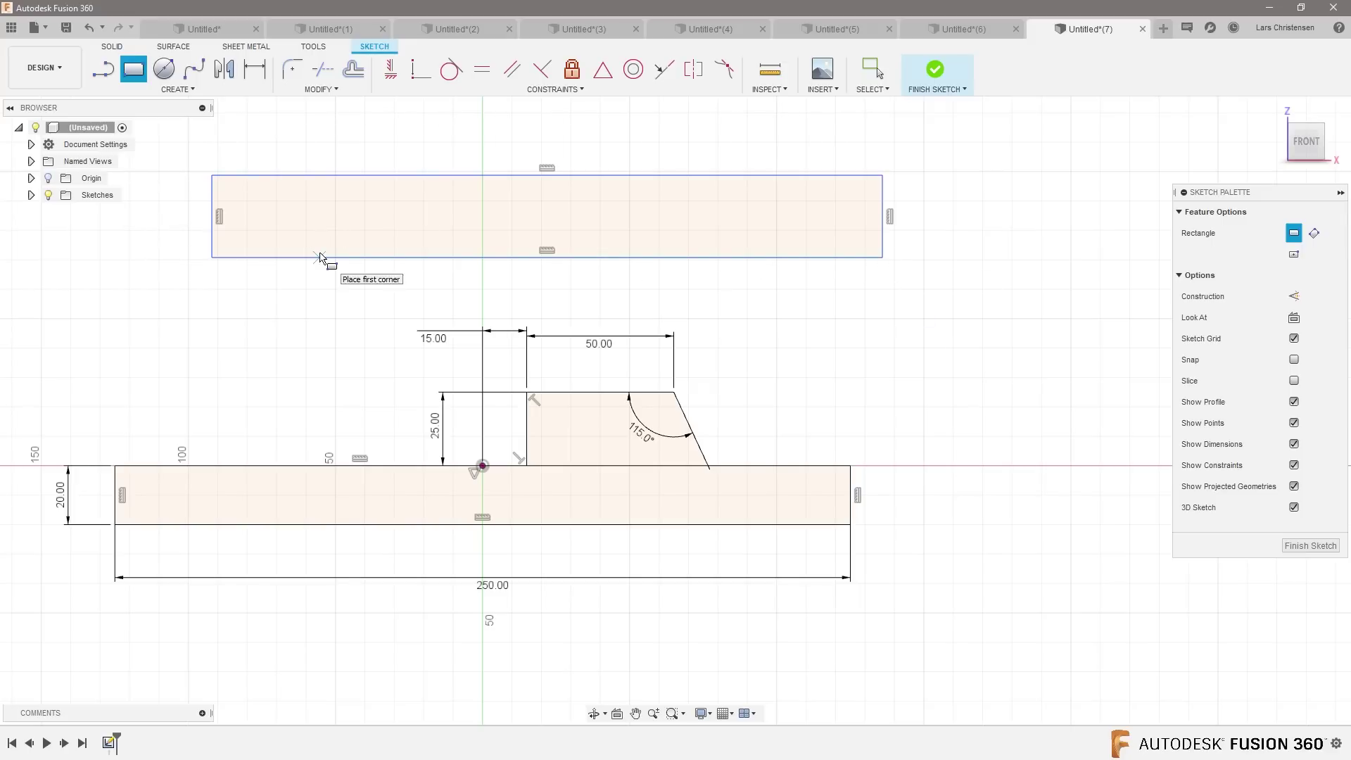
Dimension the upper rectangle's height by linking it to the base bar's 20 mm height dimension.
{"action": "key", "text": "d"}
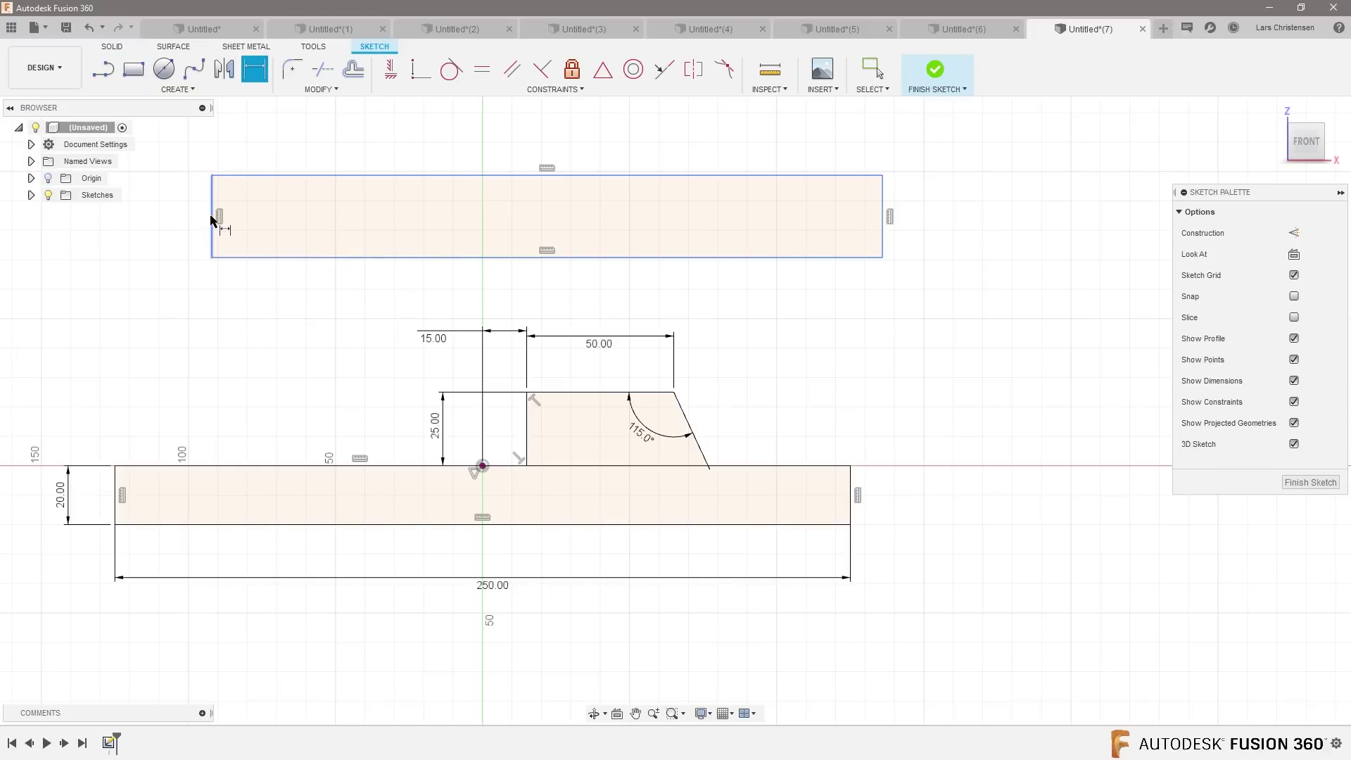
{"action": "left_click", "coordinate": [214, 222]}
{"action": "left_click", "coordinate": [142, 214]}
{"action": "left_click", "coordinate": [62, 499]}
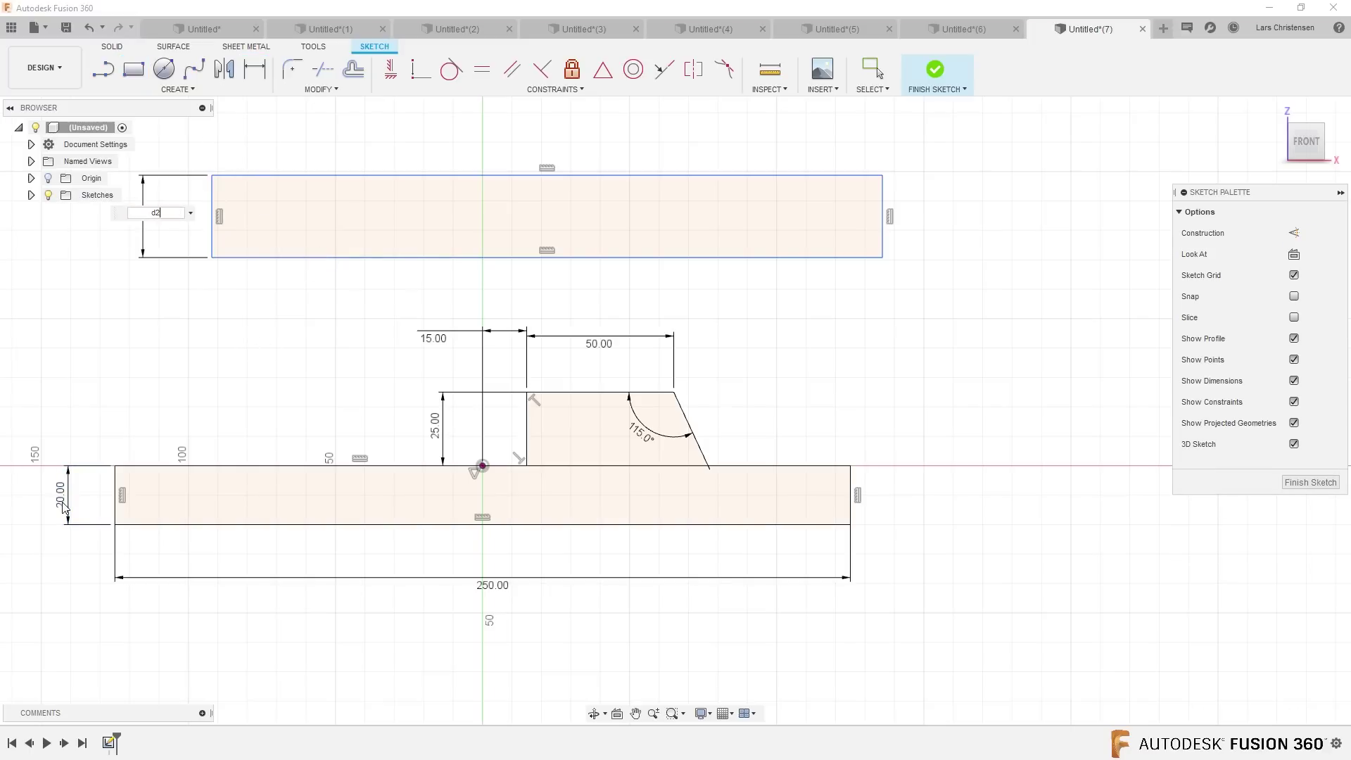
{"action": "key", "text": "Return"}
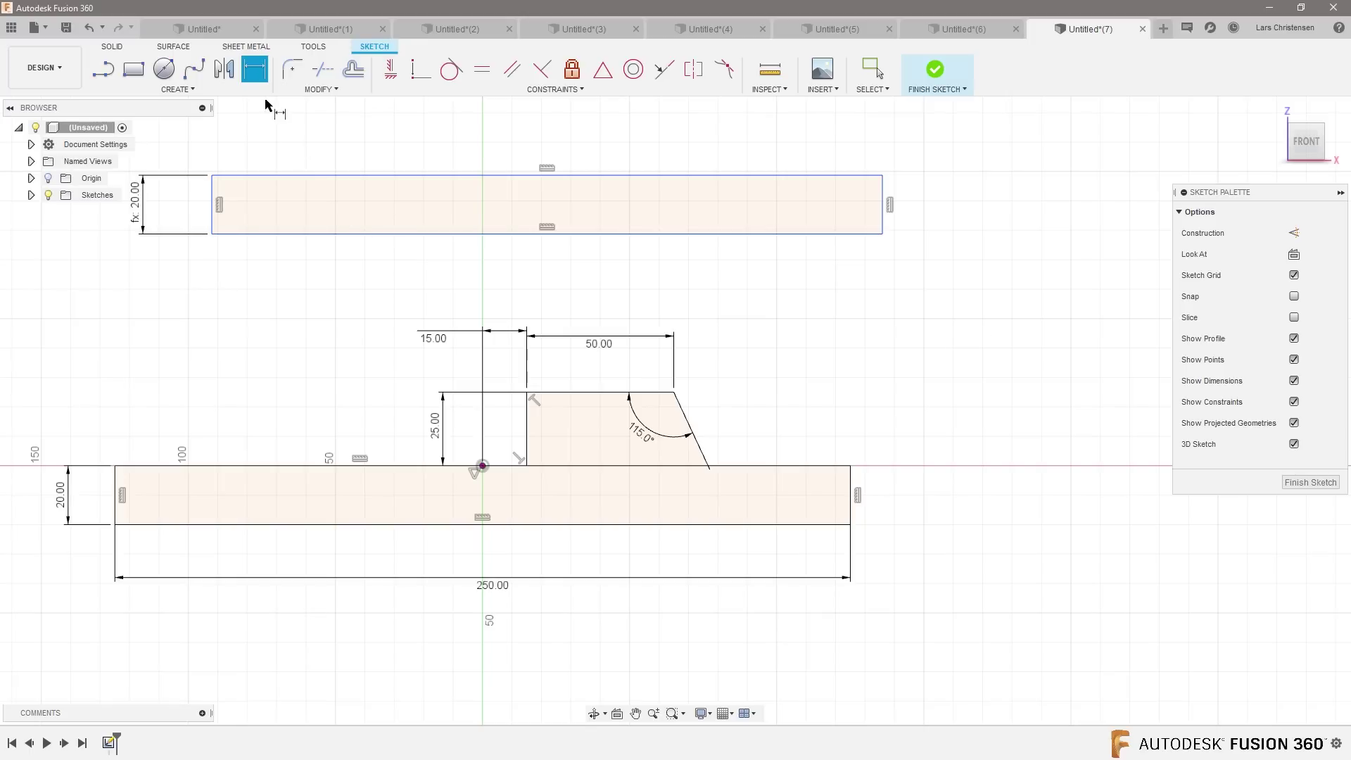
{"action": "left_click", "coordinate": [390, 68]}
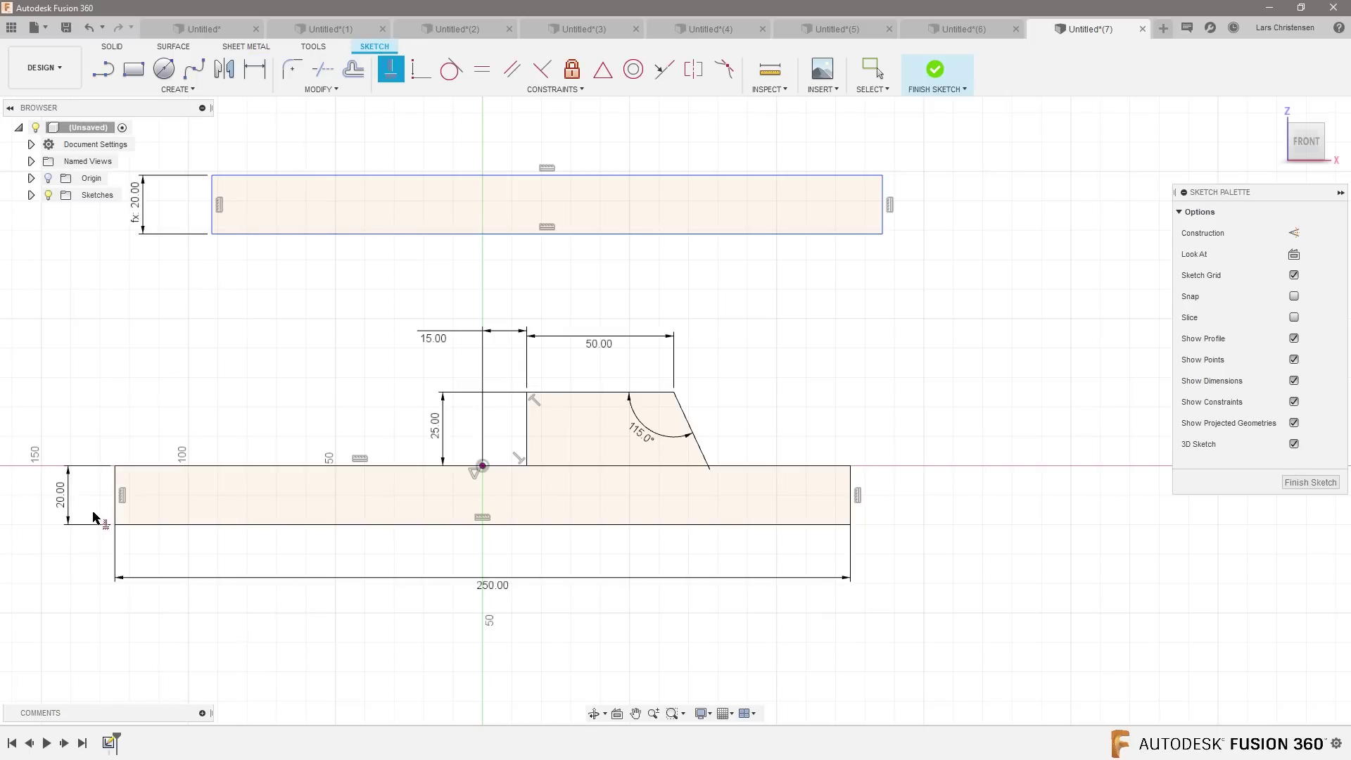
{"action": "left_click", "coordinate": [211, 234]}
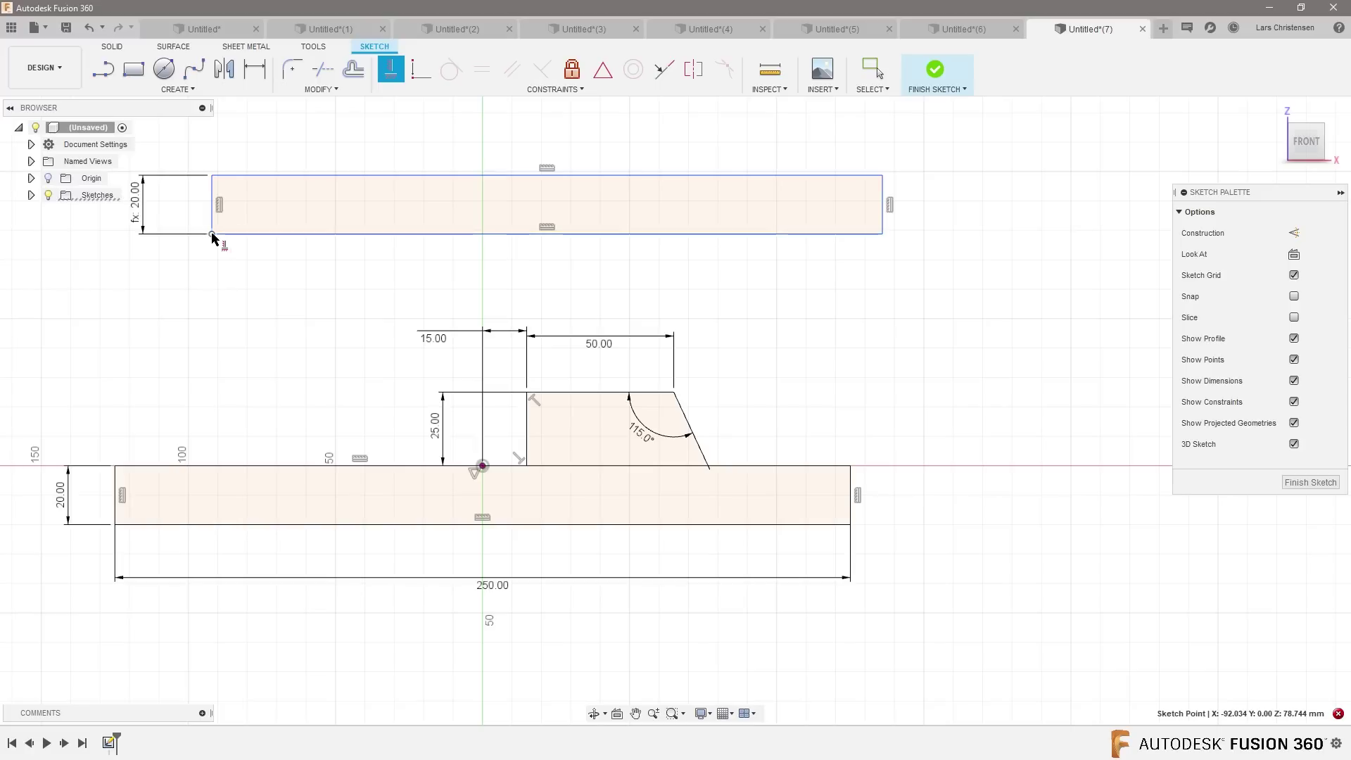
{"action": "left_click", "coordinate": [116, 498]}
{"action": "key", "text": "Escape"}
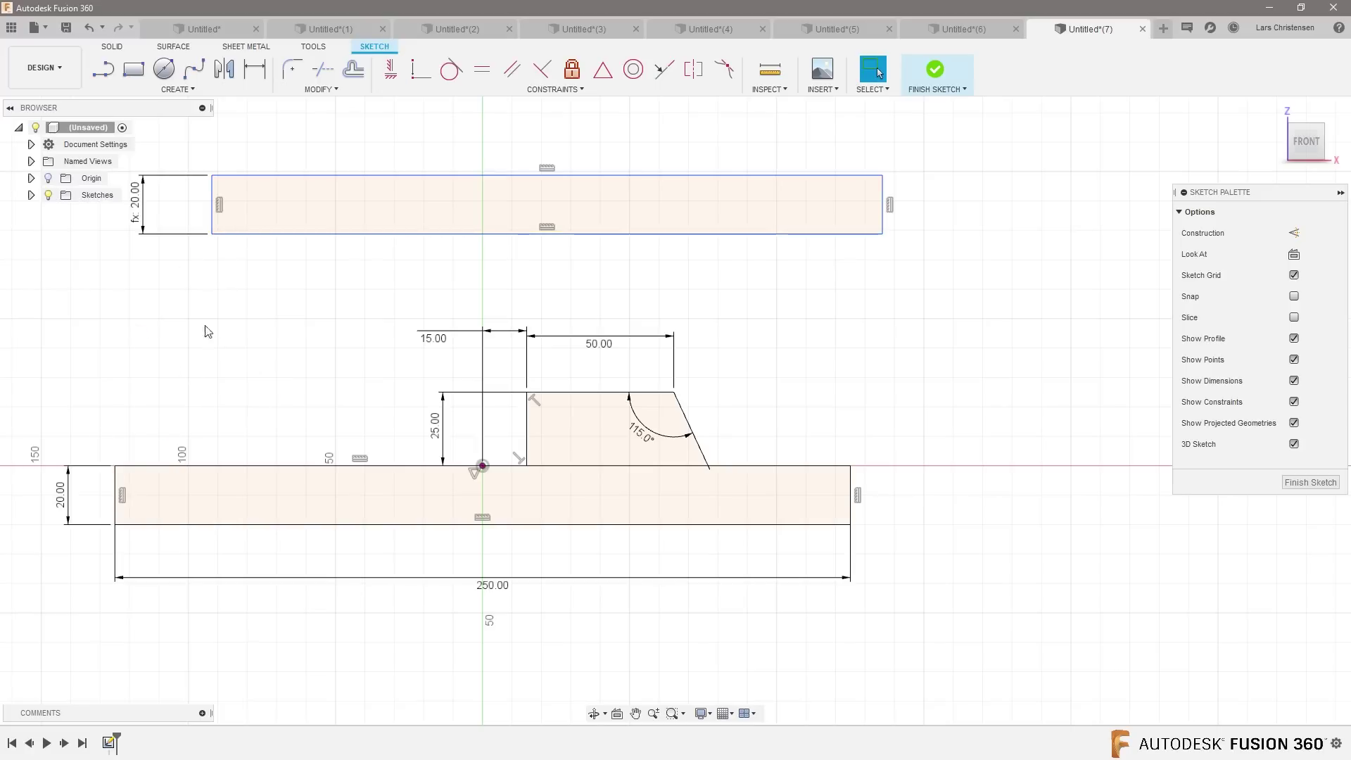
{"action": "left_click", "coordinate": [391, 68]}
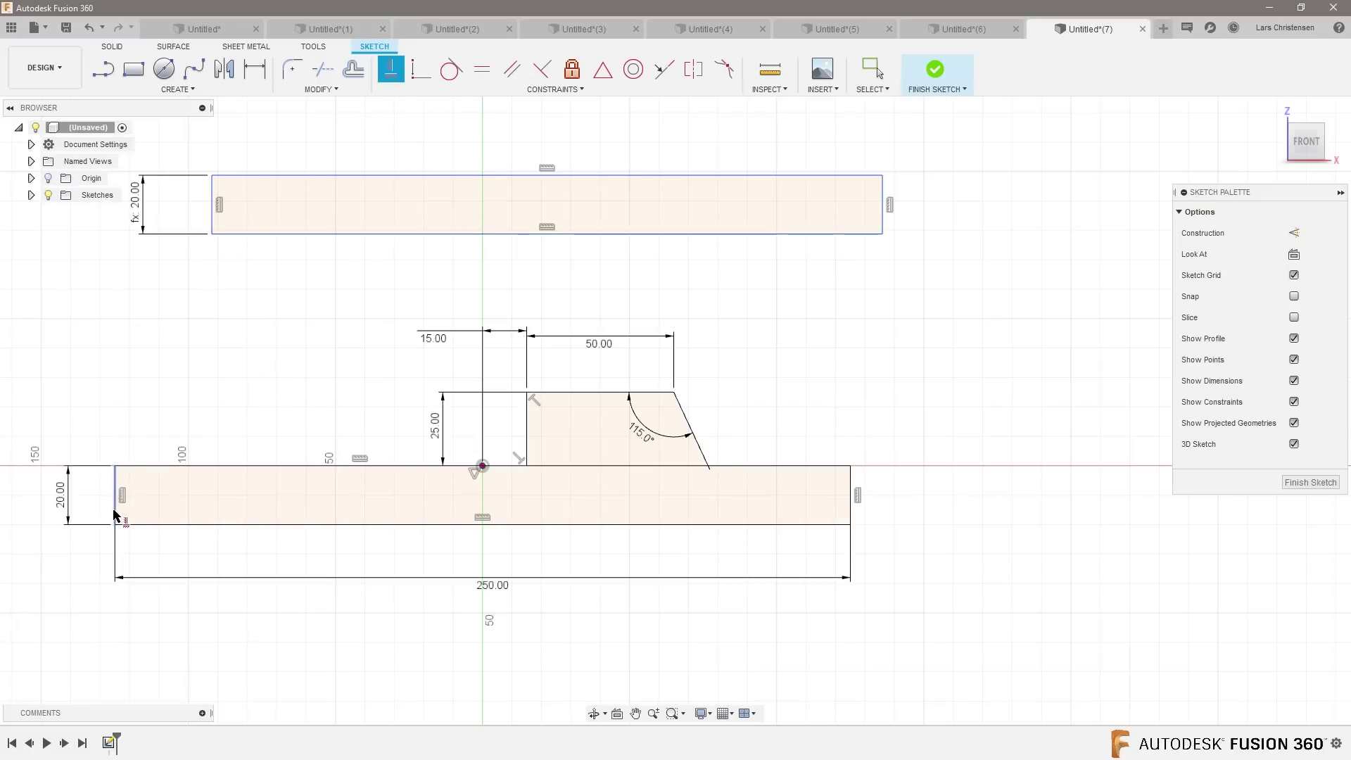
{"action": "left_click", "coordinate": [116, 501]}
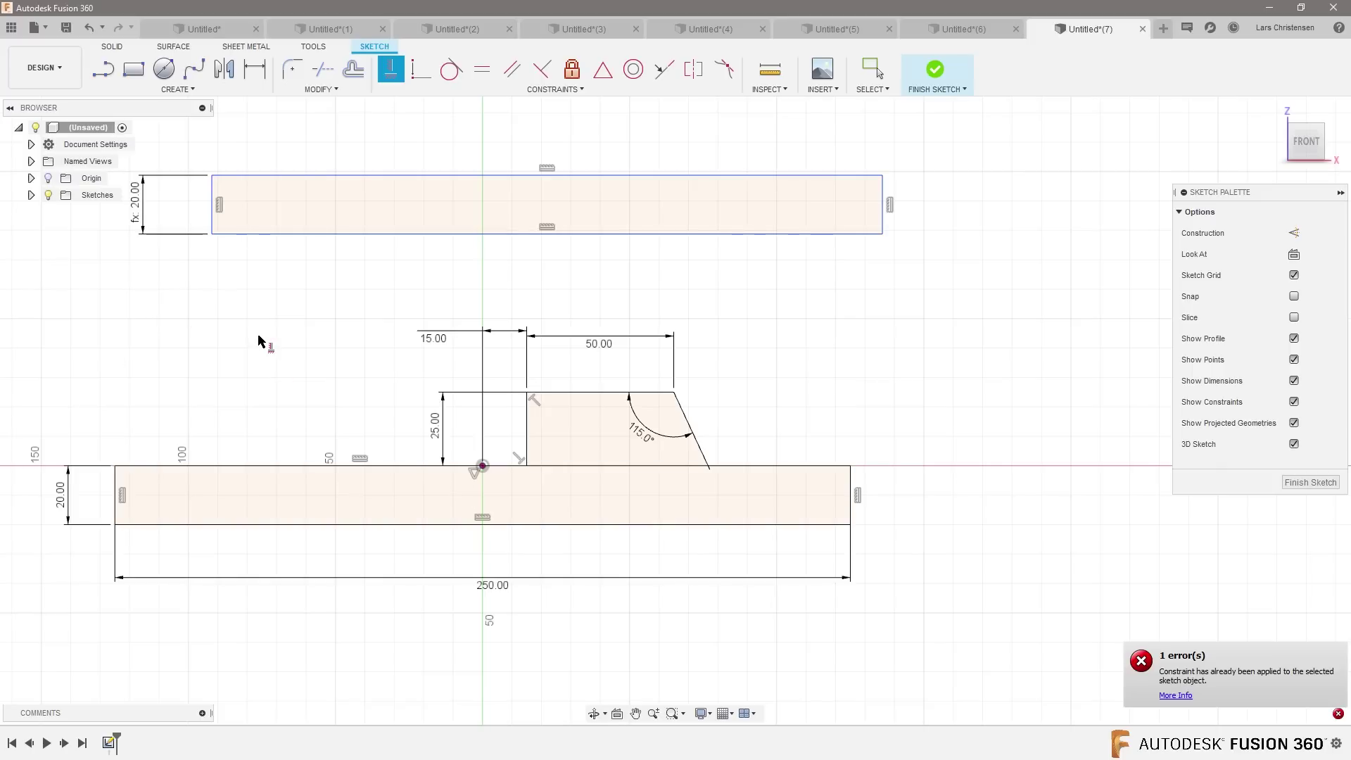
{"action": "key", "text": "Escape"}
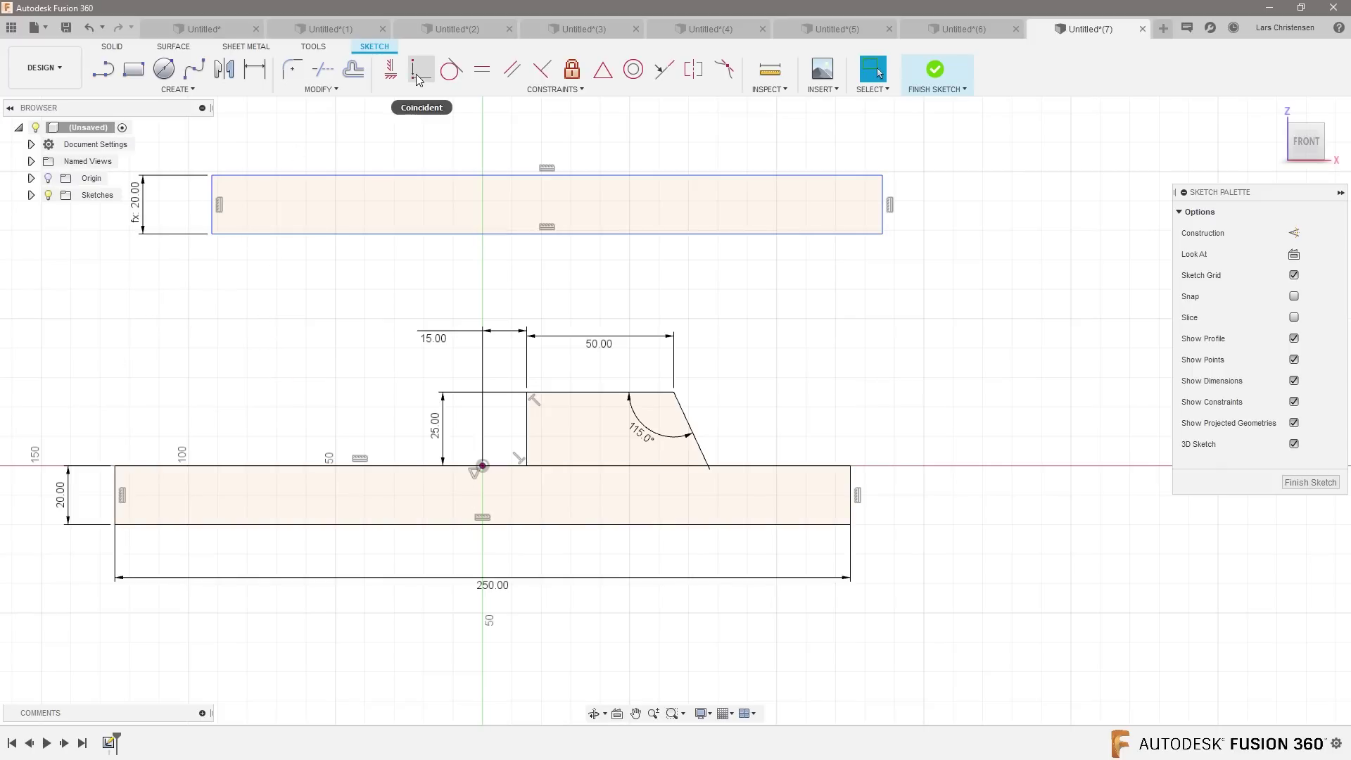
Align the upper rectangle's lower-left corner with the base bar's upper-left corner using a vertical constraint.
{"action": "left_click", "coordinate": [391, 69]}
{"action": "left_click", "coordinate": [115, 467]}
{"action": "left_click", "coordinate": [212, 234]}
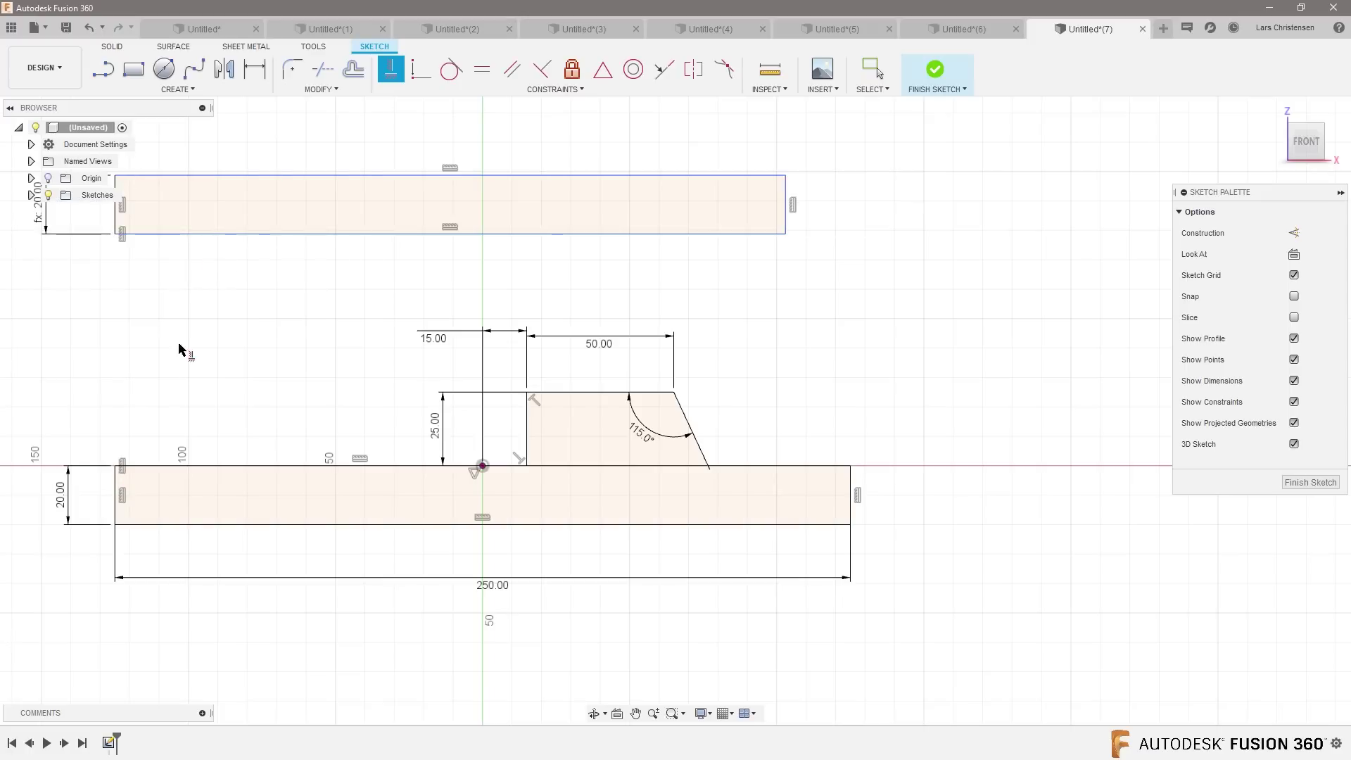
{"action": "key", "text": "Escape"}
Make the upper rectangle's bottom edge equal in length to the base bar's top edge.
{"action": "scroll", "coordinate": [868, 669], "scroll_direction": "down", "scroll_amount": 1}
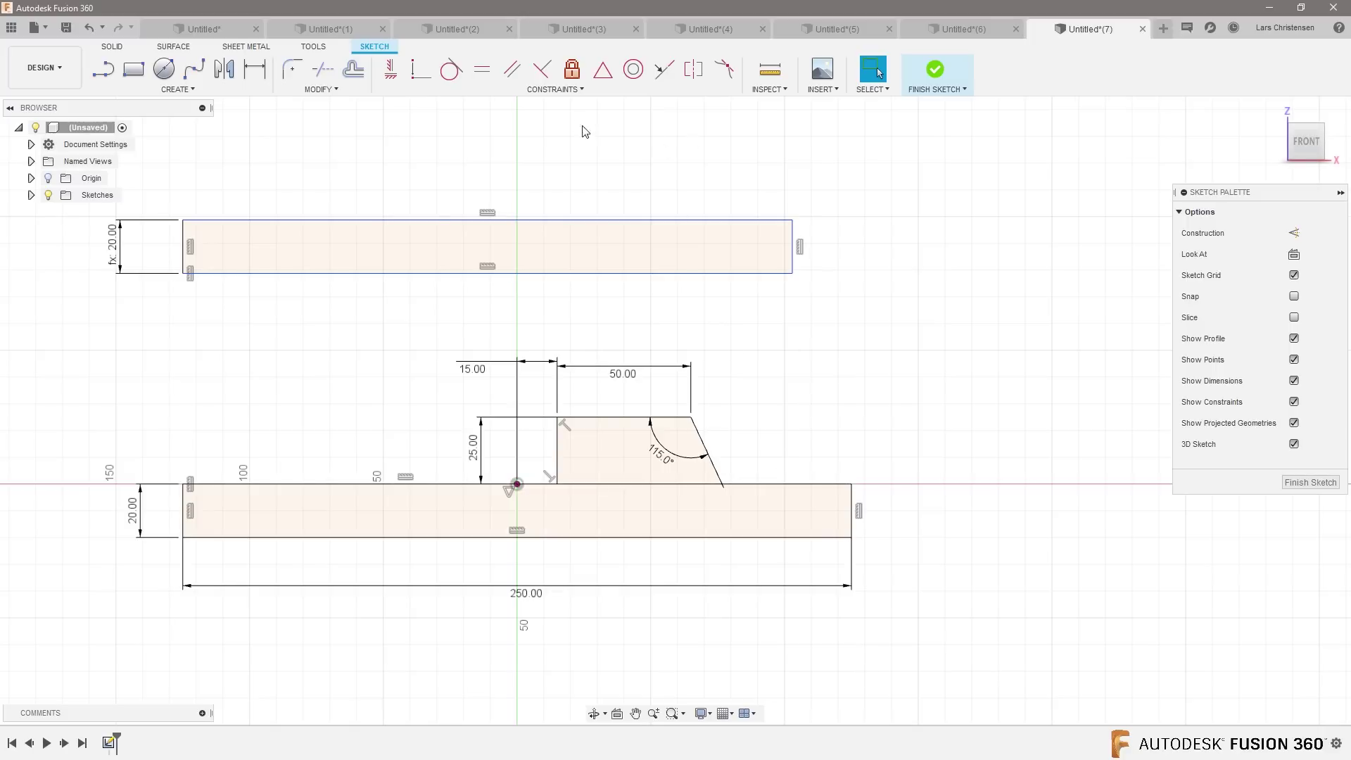
{"action": "left_click", "coordinate": [482, 69]}
{"action": "left_click", "coordinate": [408, 274]}
{"action": "left_click", "coordinate": [383, 484]}
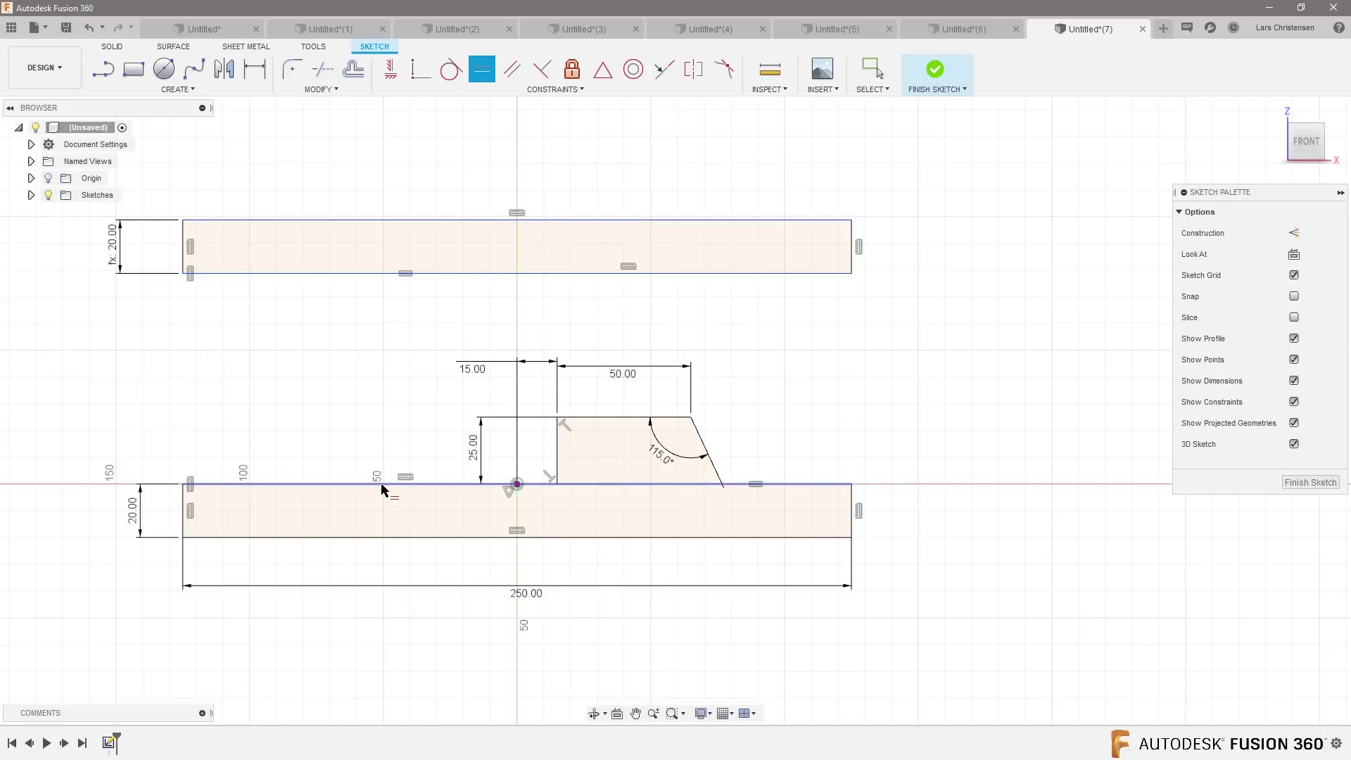
Constrain the upper rectangle's bottom edge collinear with the trapezoid's top edge.
{"action": "left_click", "coordinate": [663, 69]}
{"action": "left_click", "coordinate": [641, 275]}
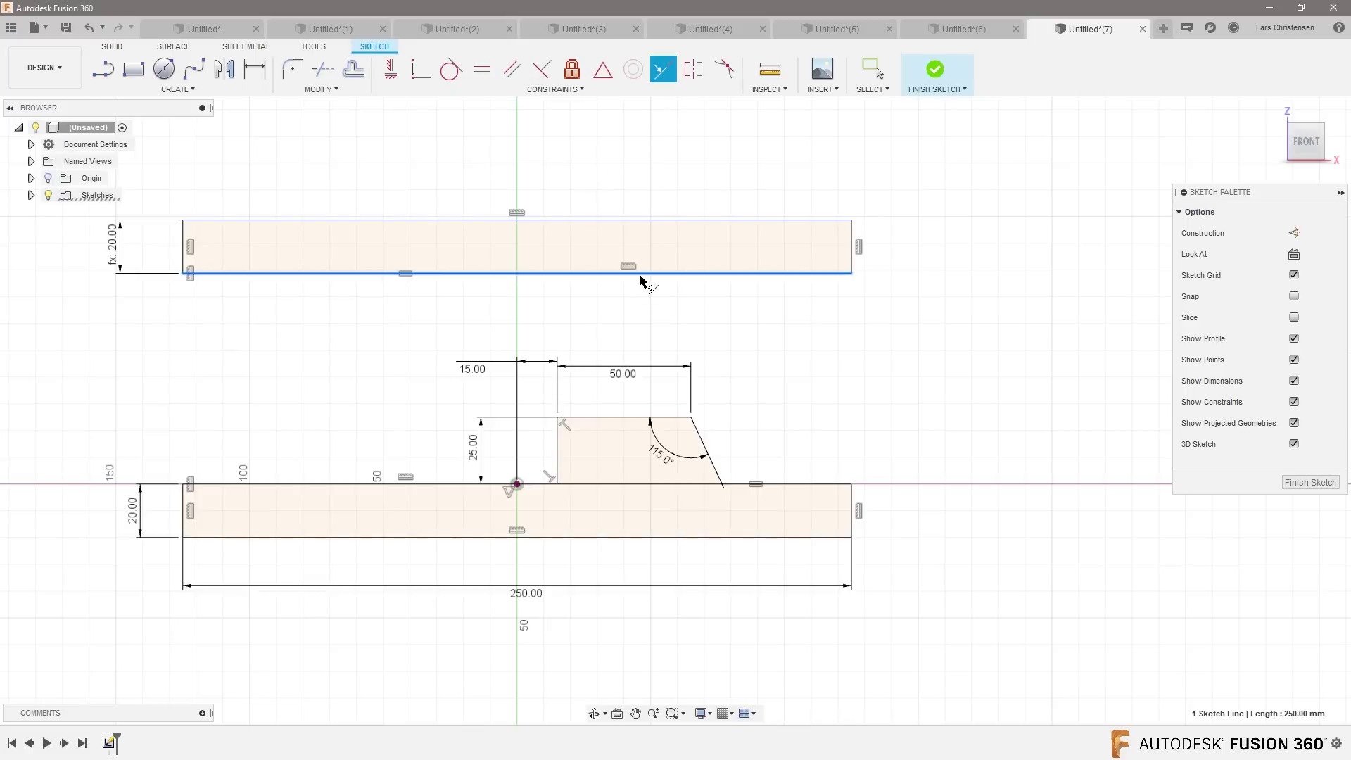
{"action": "left_click", "coordinate": [639, 418]}
Draw a vertical line closing the gap between the upper and base bars at their right ends.
{"action": "scroll", "coordinate": [902, 626], "scroll_direction": "up", "scroll_amount": 2}
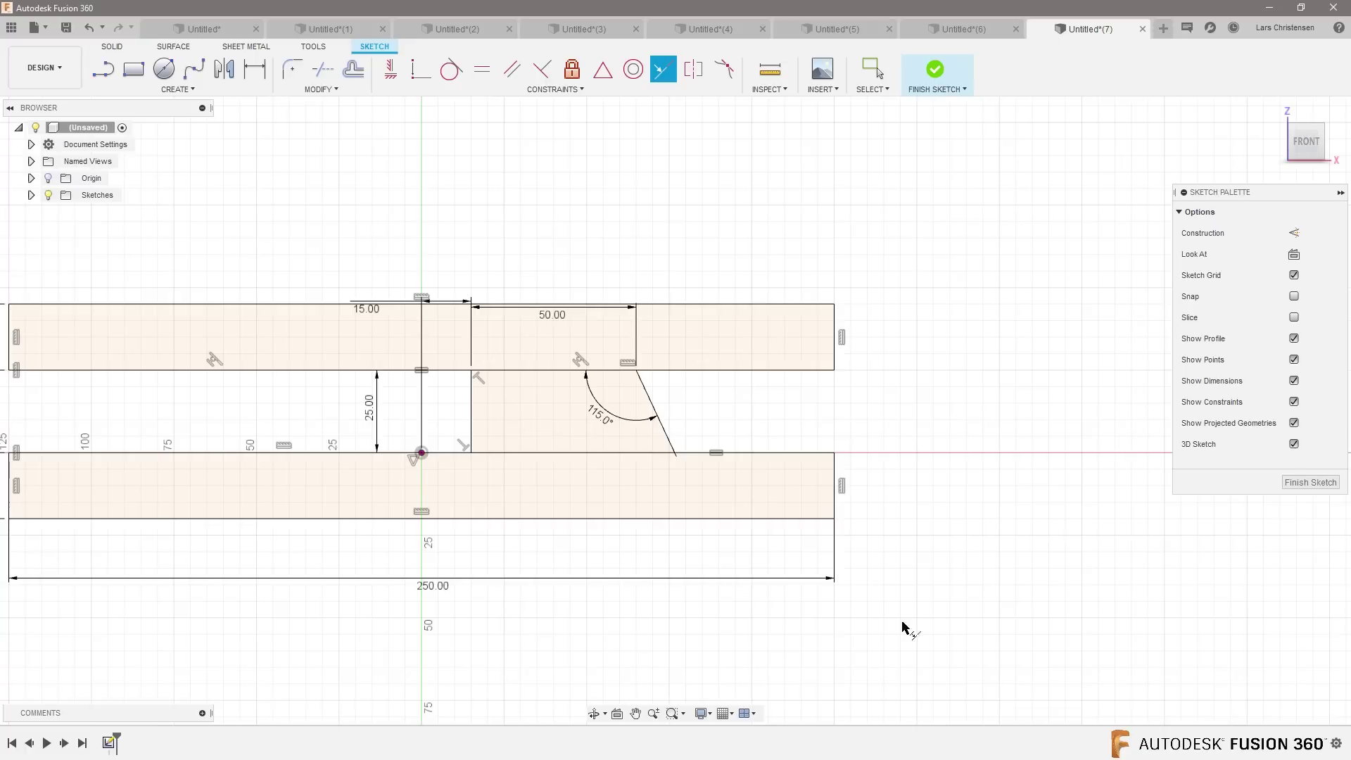
{"action": "key", "text": "l"}
{"action": "left_click", "coordinate": [844, 374]}
{"action": "key", "text": "Escape"}
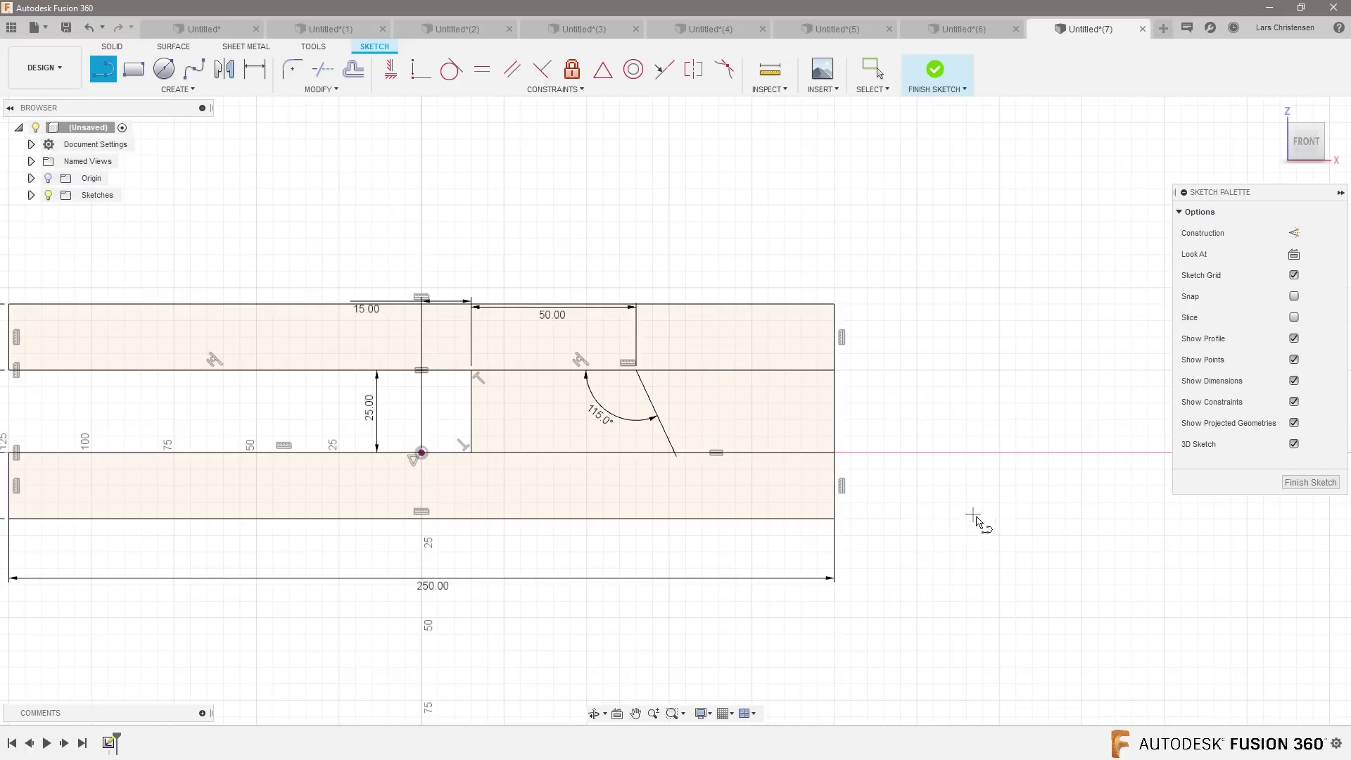
{"action": "scroll", "coordinate": [974, 519], "scroll_direction": "down", "scroll_amount": 1}
{"action": "scroll", "coordinate": [915, 577], "scroll_direction": "down", "scroll_amount": 1}
{"action": "scroll", "coordinate": [721, 642], "scroll_direction": "down", "scroll_amount": 1}
{"action": "scroll", "coordinate": [721, 642], "scroll_direction": "up", "scroll_amount": 1}
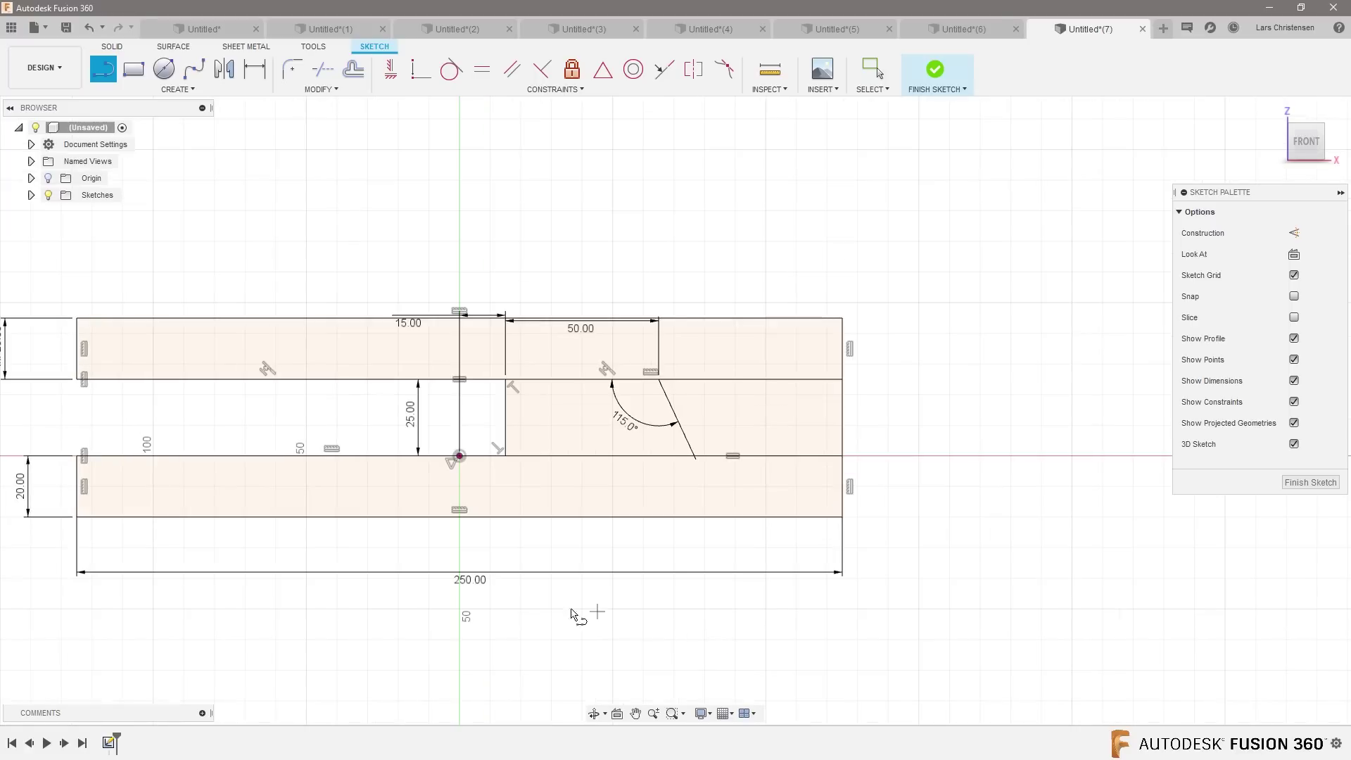
{"action": "key", "text": "Escape"}
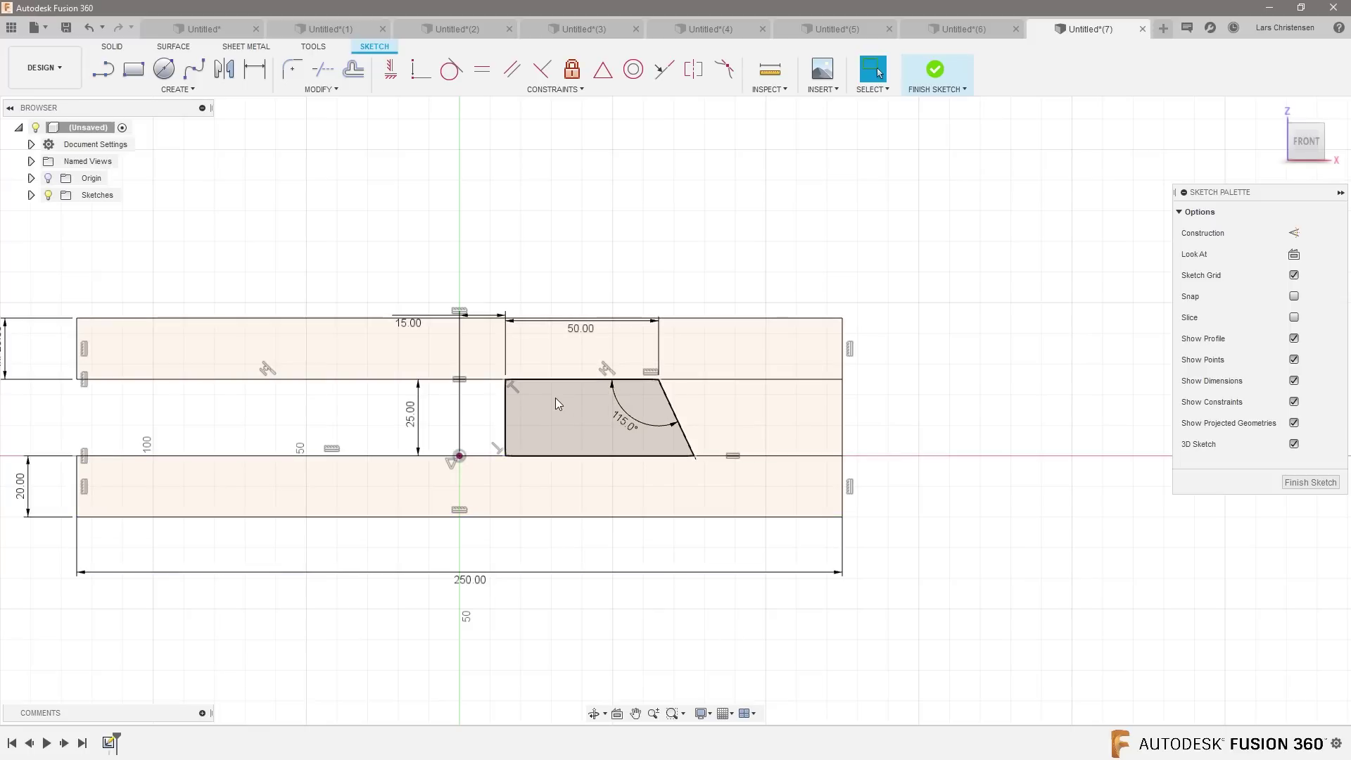
Sketch a slanted line from the upper bar's top edge down through the trapezoid, ending inside the base bar.
{"action": "scroll", "coordinate": [596, 489], "scroll_direction": "up", "scroll_amount": 2}
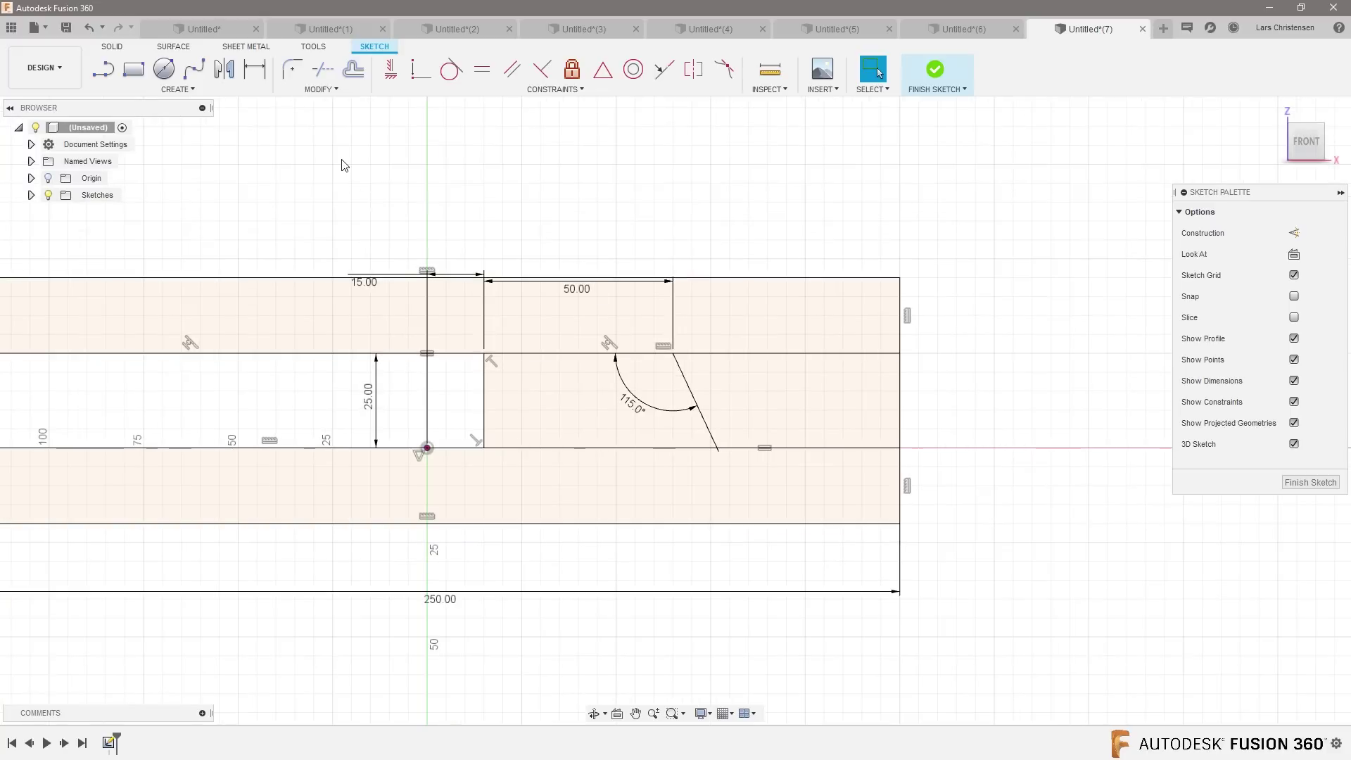
{"action": "left_click", "coordinate": [104, 70]}
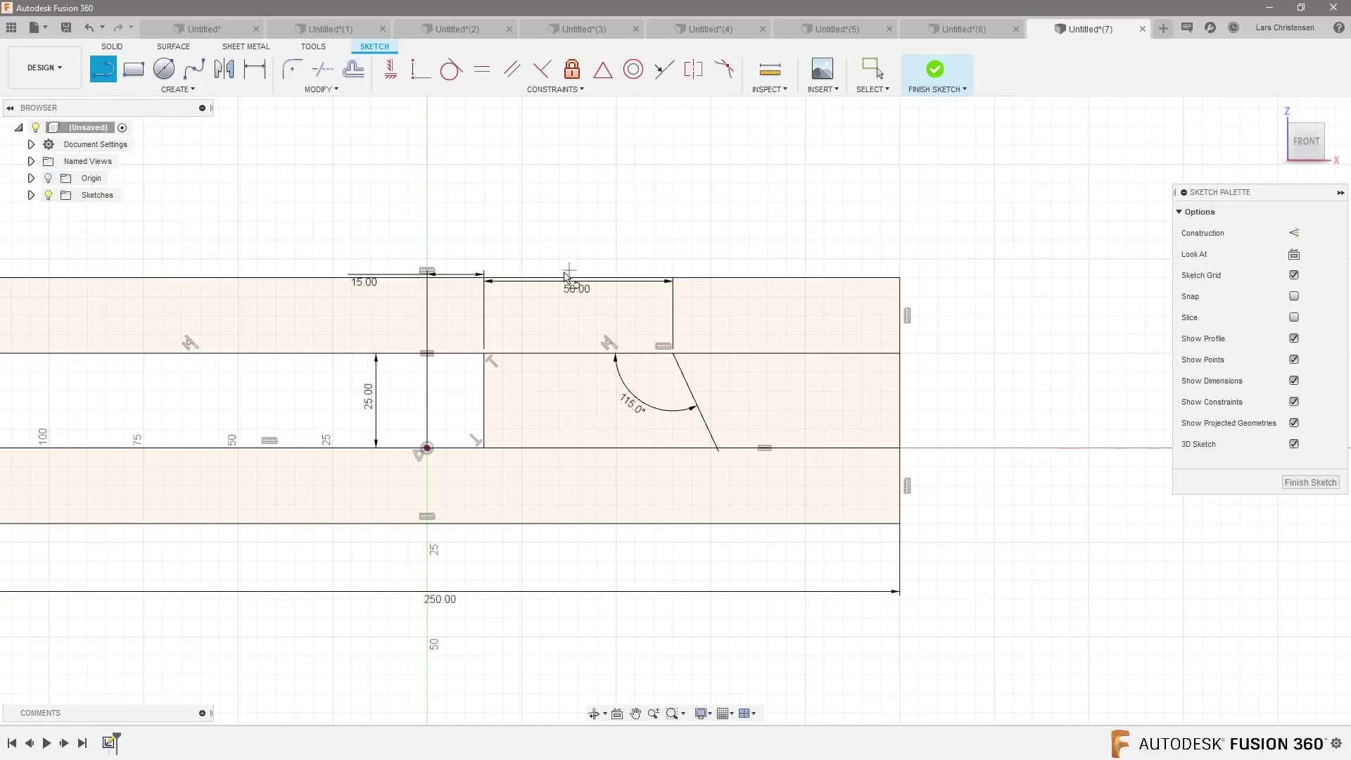
{"action": "left_click", "coordinate": [540, 275]}
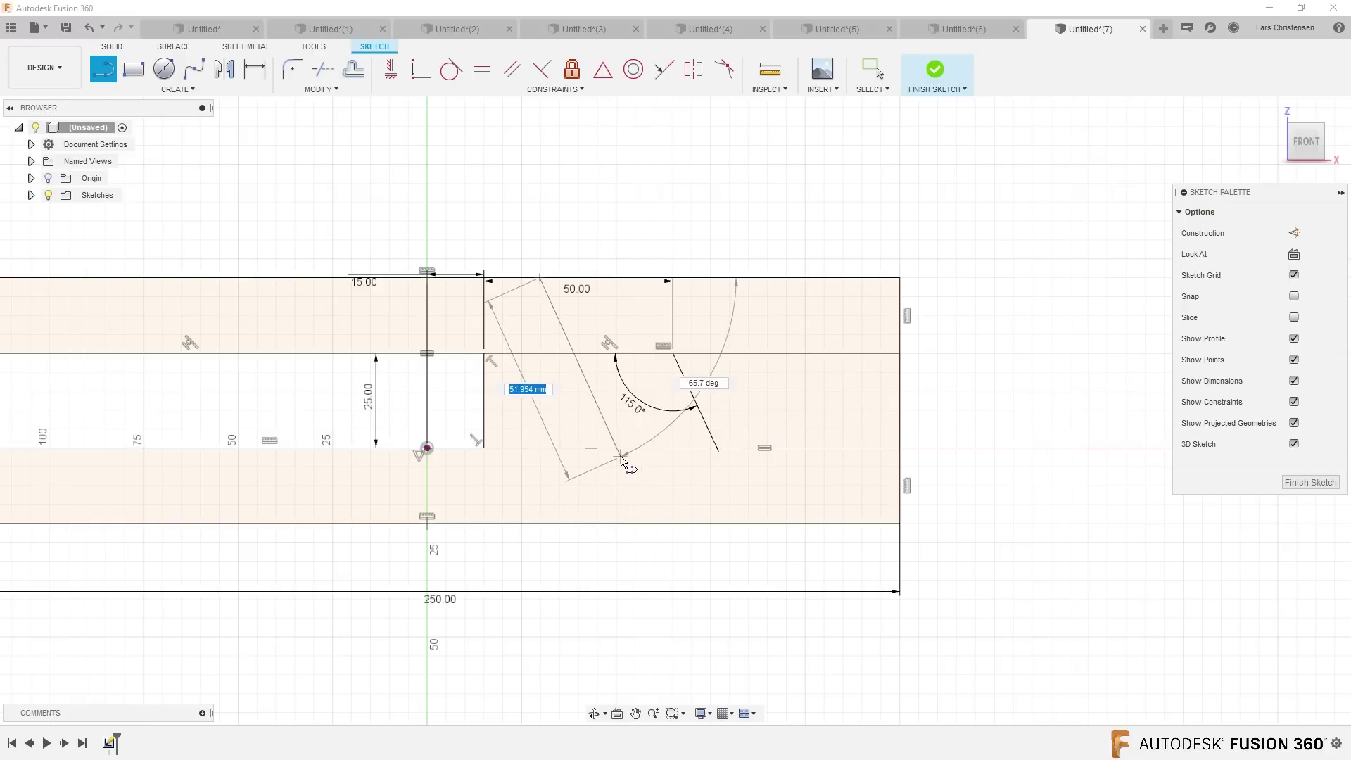
{"action": "left_click", "coordinate": [655, 480]}
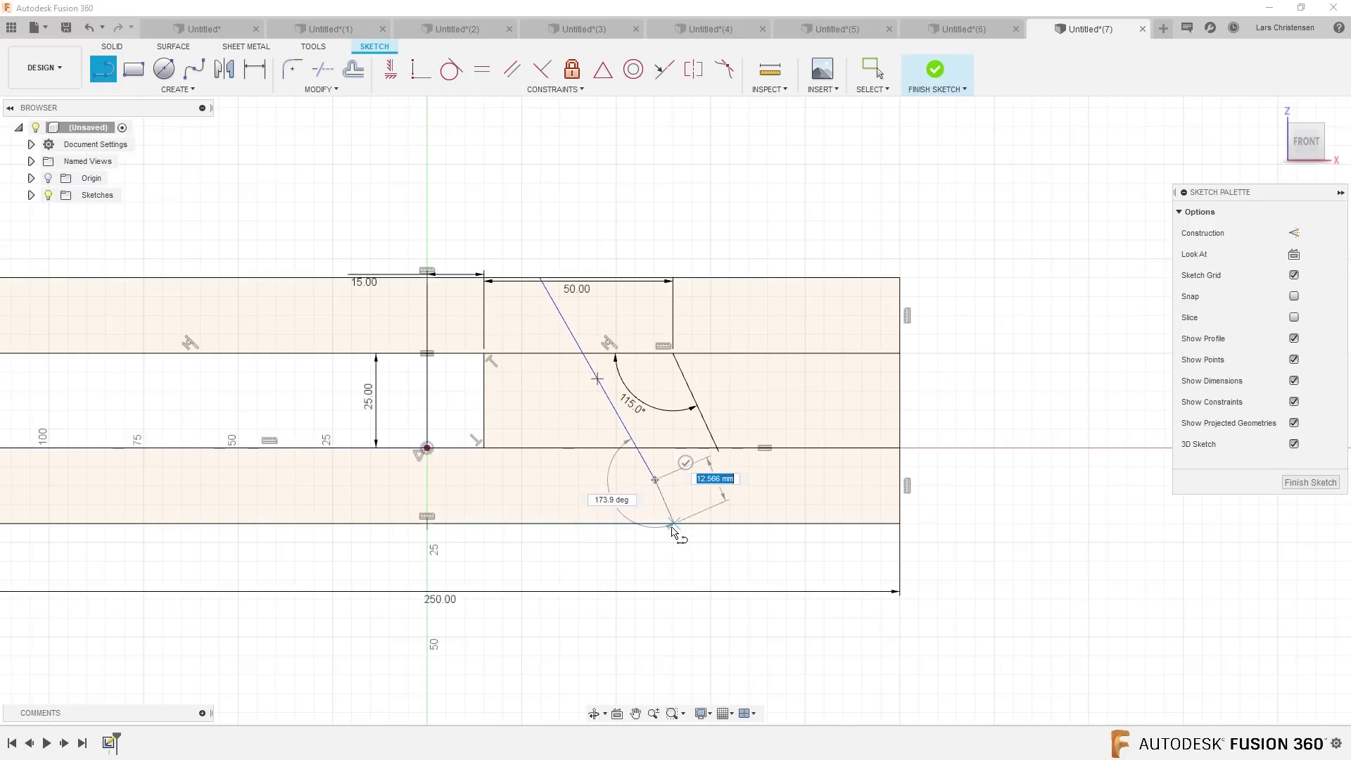
{"action": "key", "text": "Escape"}
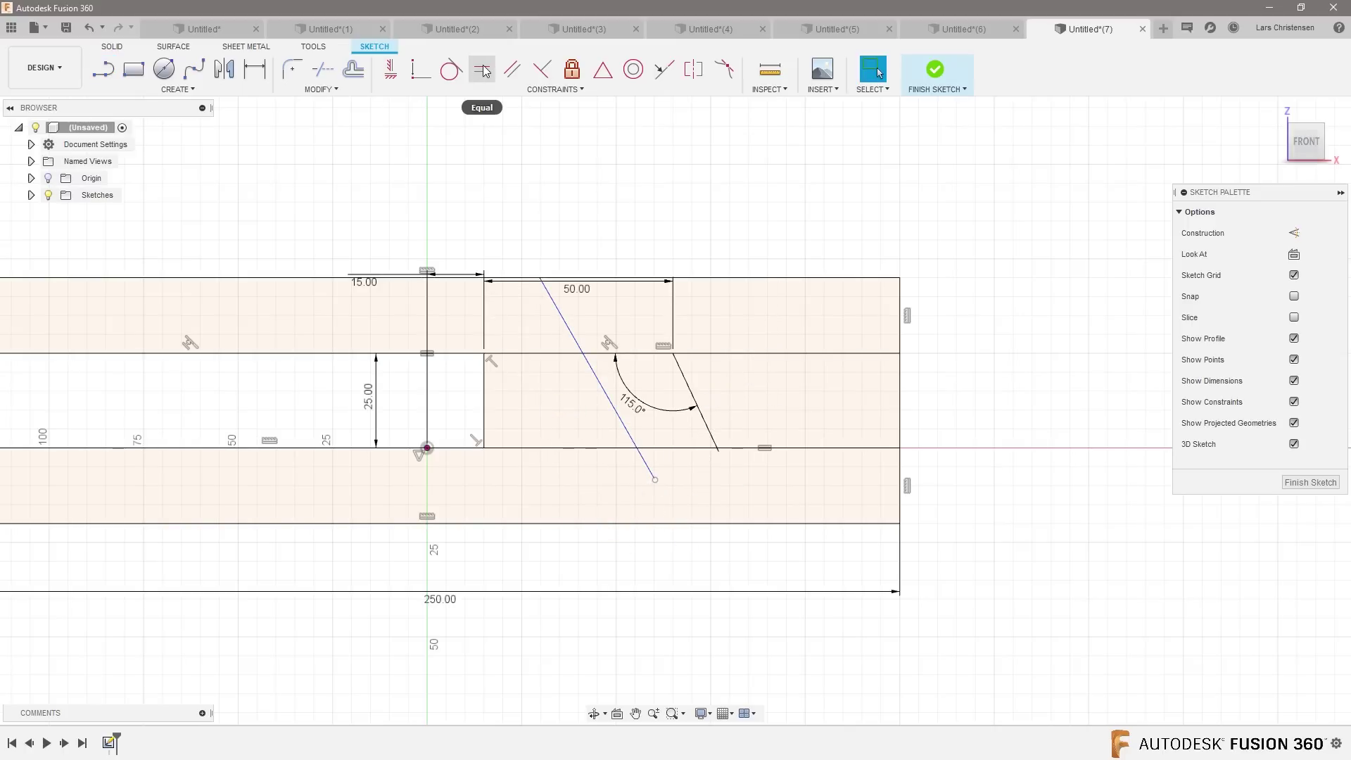
Constrain the new slanted line parallel to the trapezoid's slanted side.
{"action": "left_click", "coordinate": [512, 69]}
{"action": "left_click", "coordinate": [698, 413]}
{"action": "left_click", "coordinate": [625, 427]}
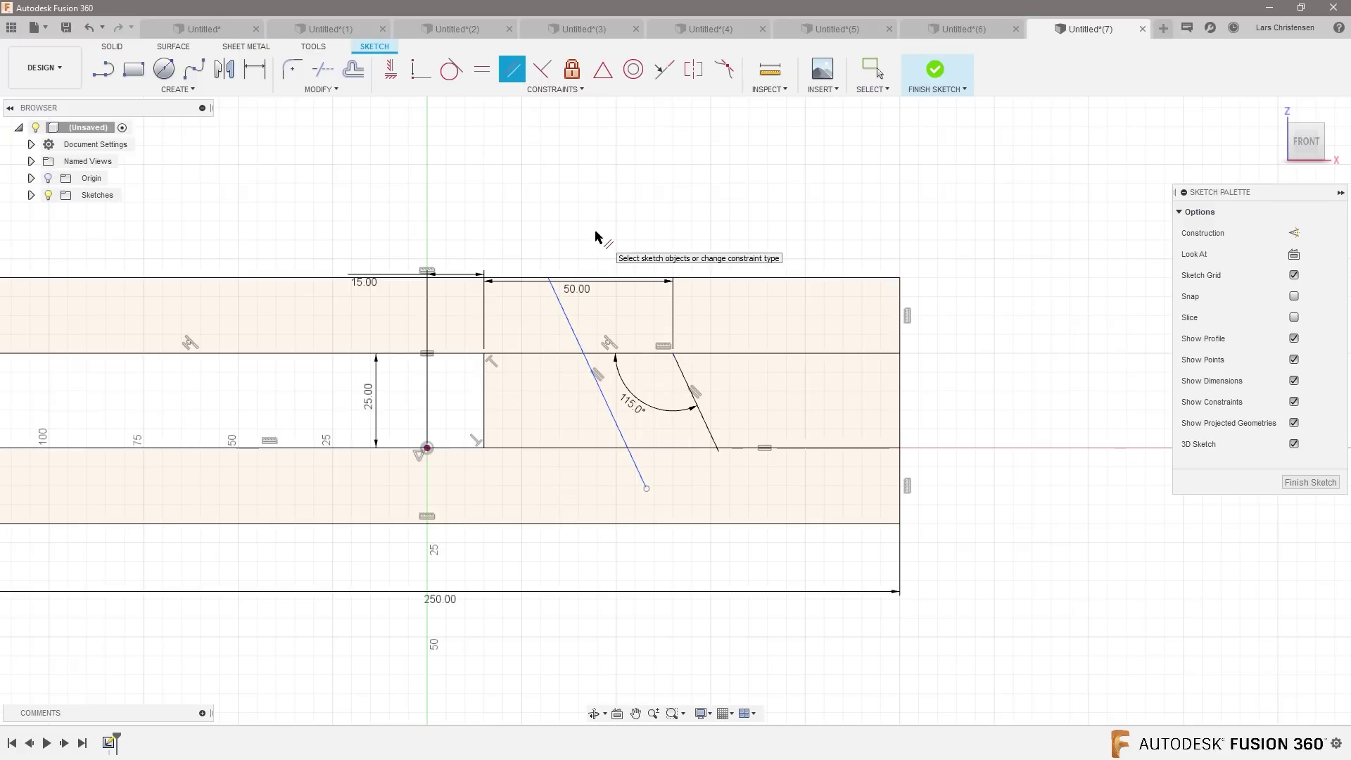
Dimension the distance between the slanted line and the trapezoid's slanted side to 25 mm.
{"action": "key", "text": "d"}
{"action": "left_click", "coordinate": [709, 431]}
{"action": "left_click", "coordinate": [627, 446]}
{"action": "left_click", "coordinate": [552, 209]}
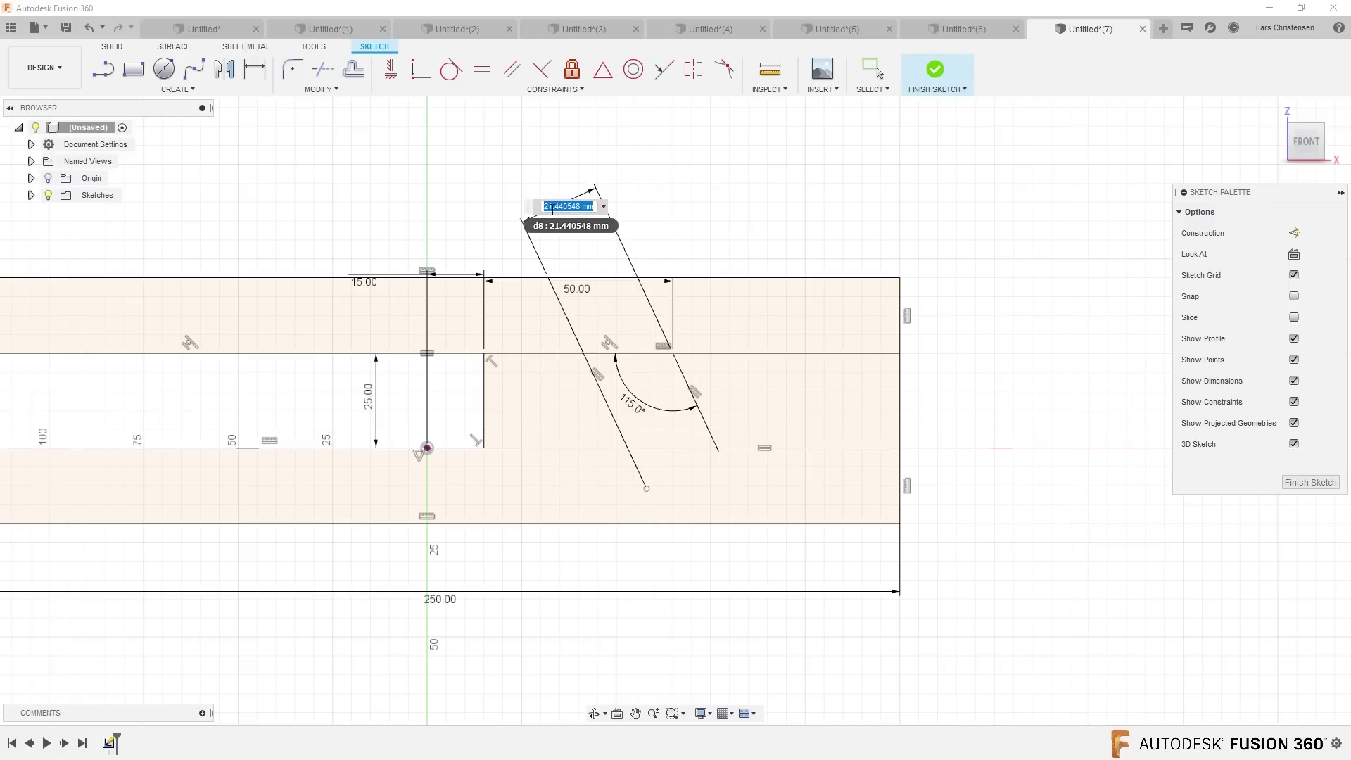
{"action": "type", "text": "25"}
{"action": "key", "text": "Return"}
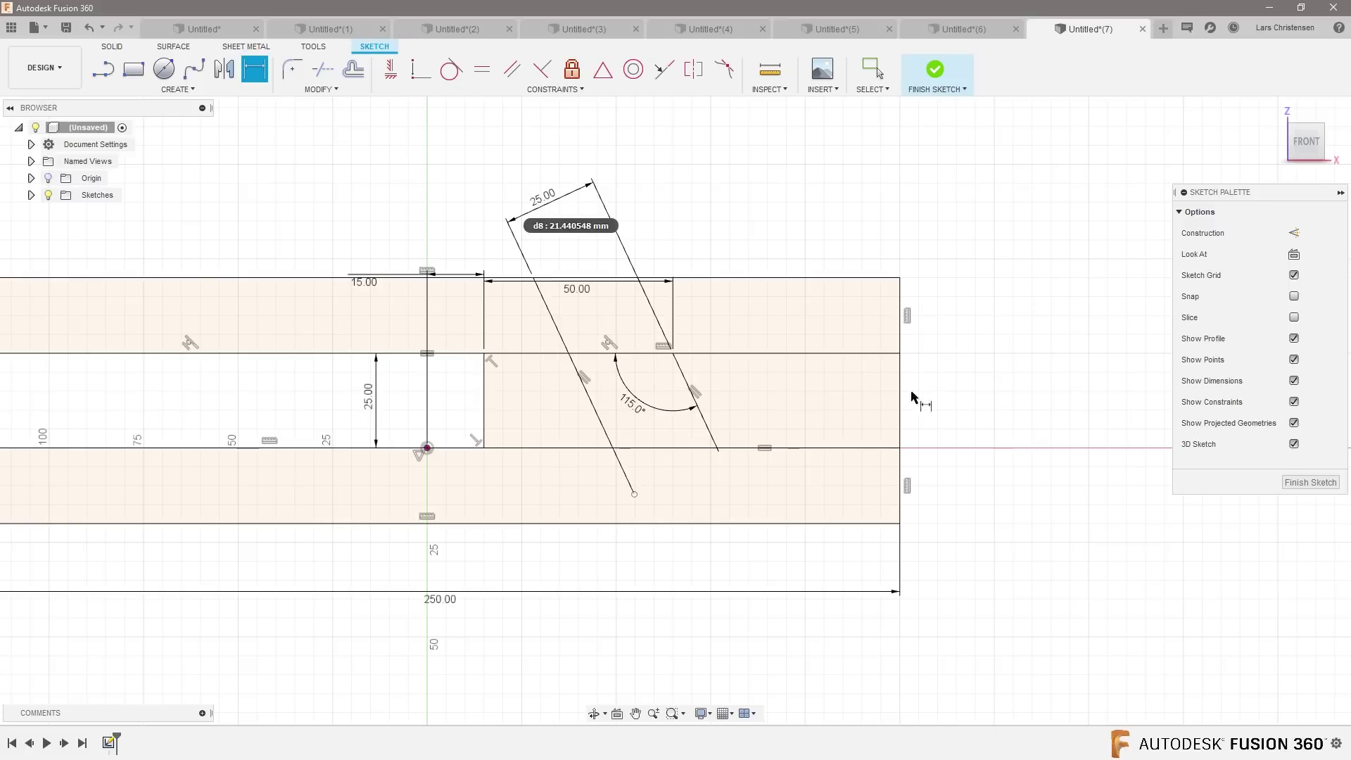
{"action": "key", "text": "Escape"}
Dimension the long slanted line's length to 55 mm and finish the sketch.
{"action": "scroll", "coordinate": [1116, 348], "scroll_direction": "down", "scroll_amount": 2}
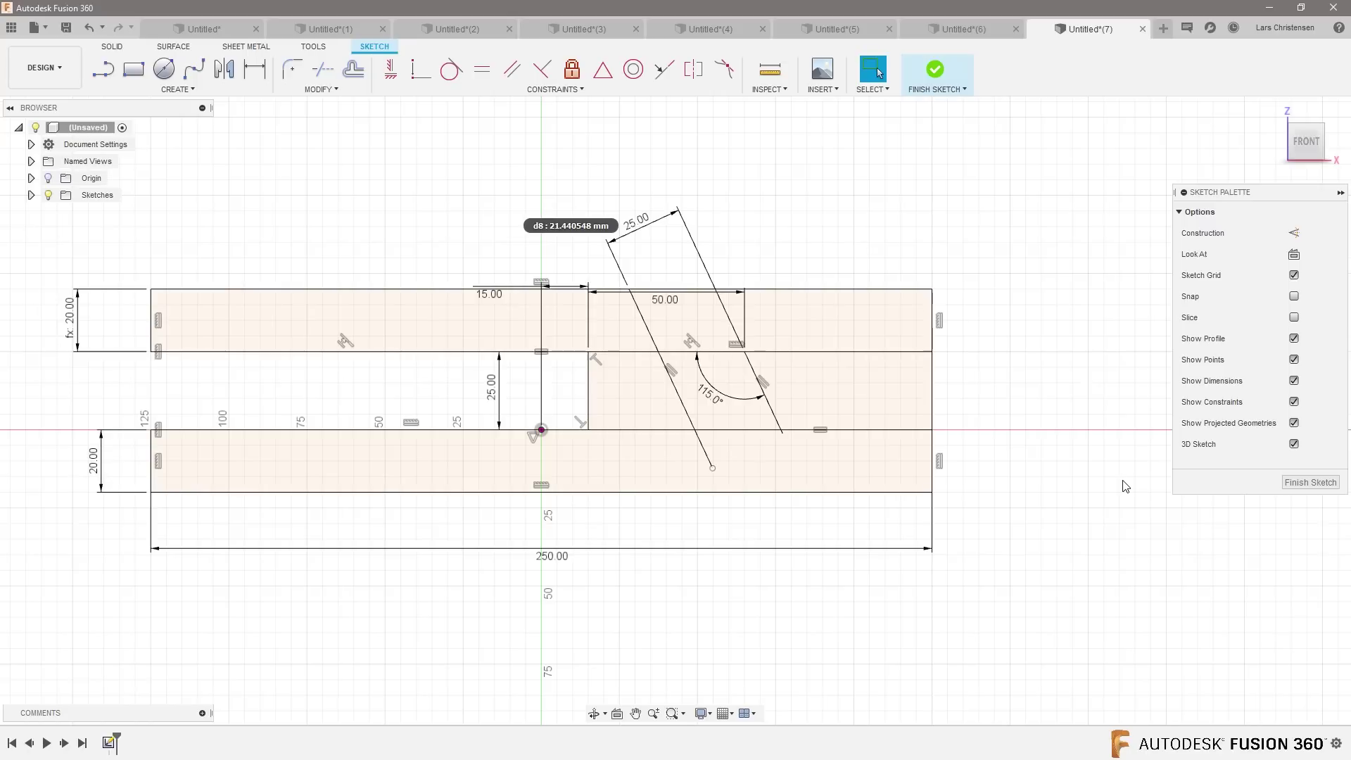
{"action": "key", "text": "d"}
{"action": "left_click", "coordinate": [673, 386]}
{"action": "left_click", "coordinate": [651, 391]}
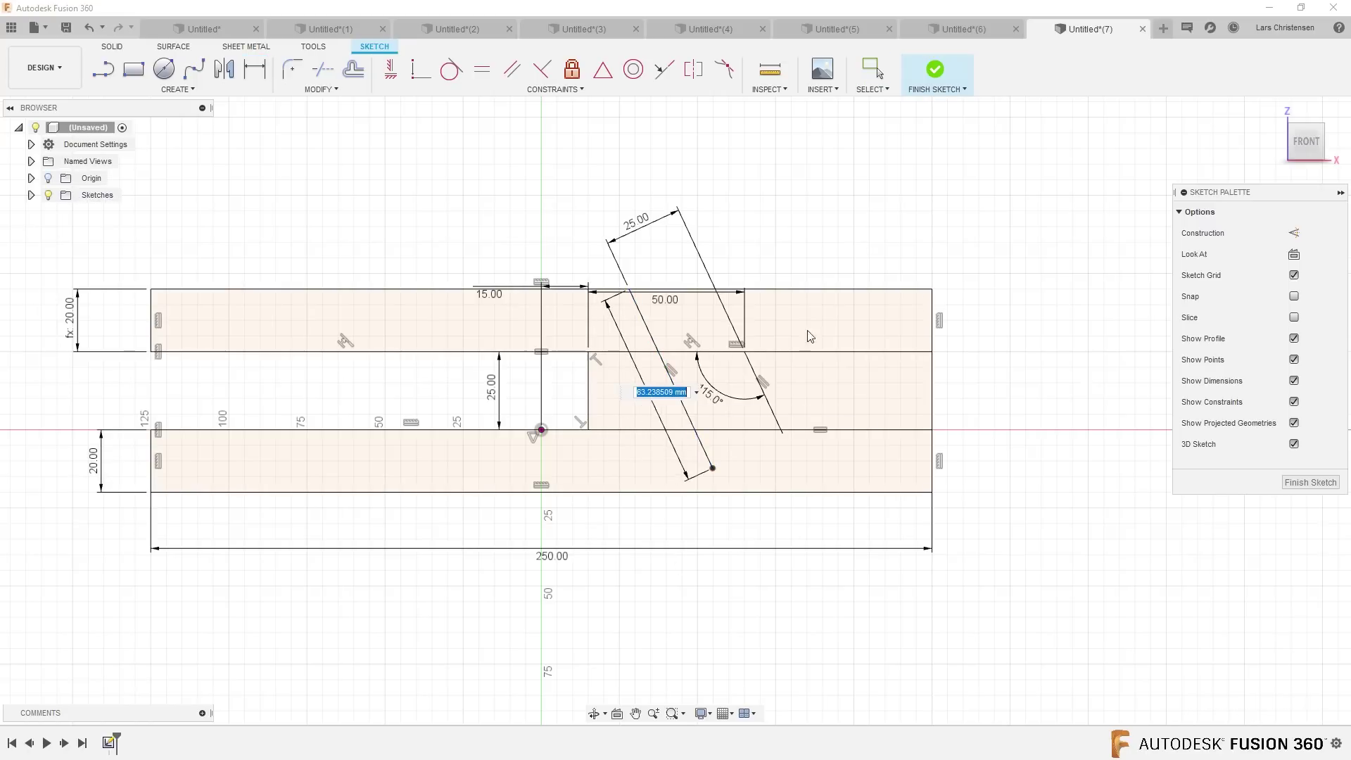
{"action": "type", "text": "55"}
{"action": "key", "text": "Return"}
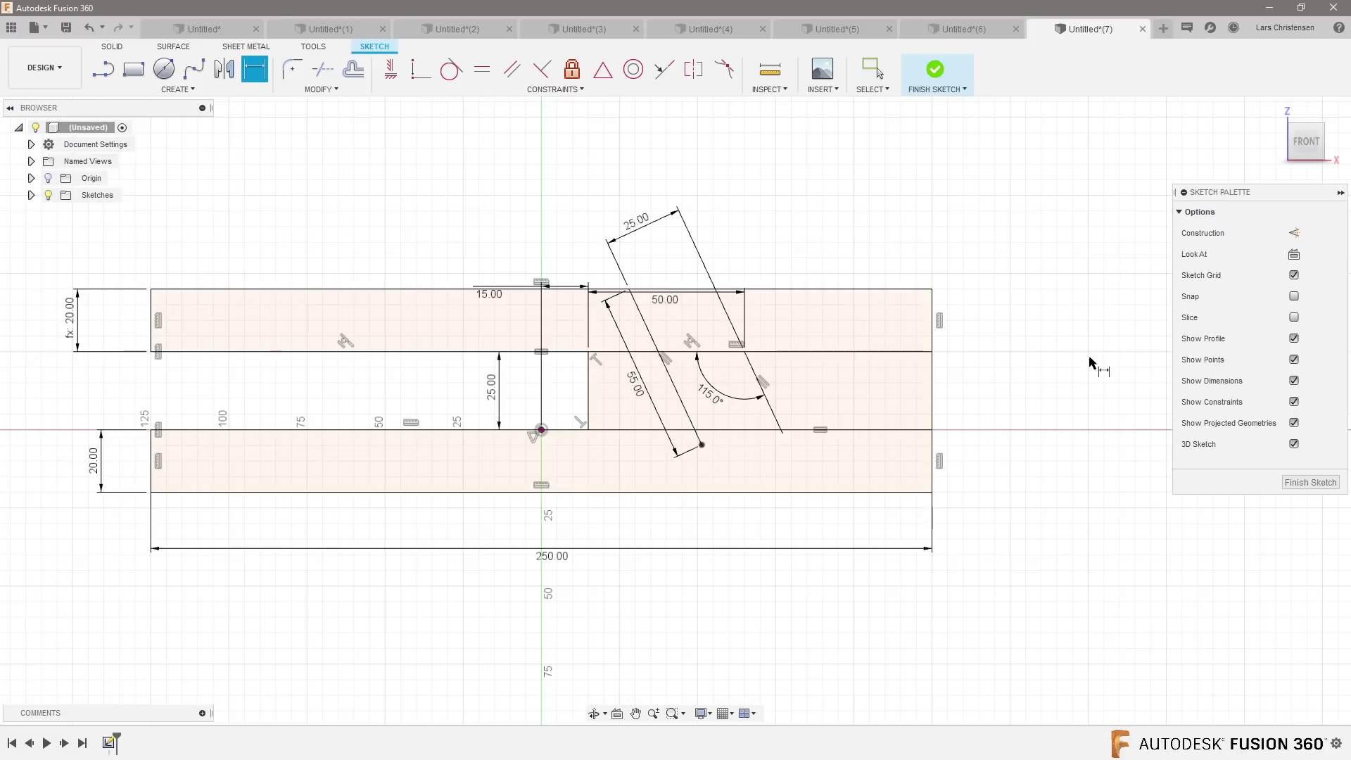
{"action": "key", "text": "Escape"}
{"action": "left_click", "coordinate": [1323, 487]}
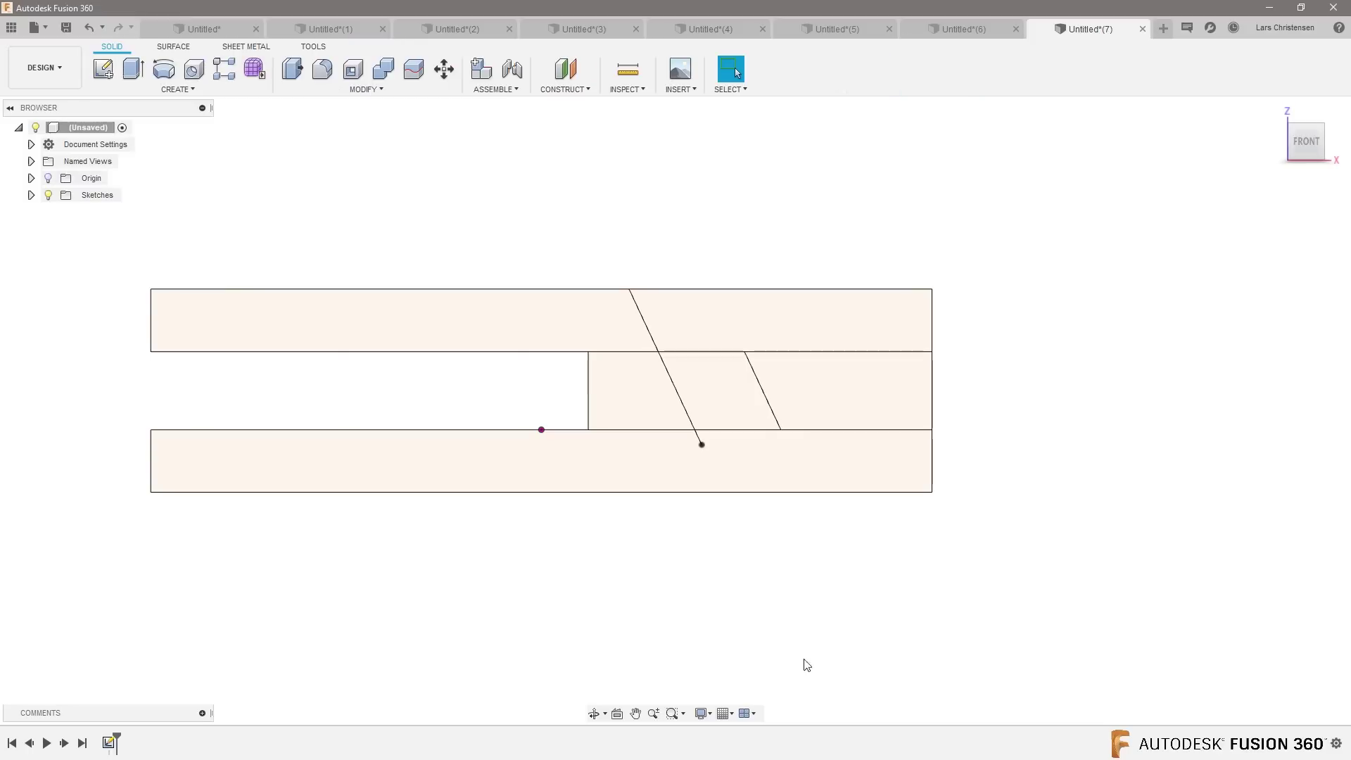
Create a new component under the top-level assembly and name it Bottom Plate.
{"action": "left_click", "coordinate": [31, 195]}
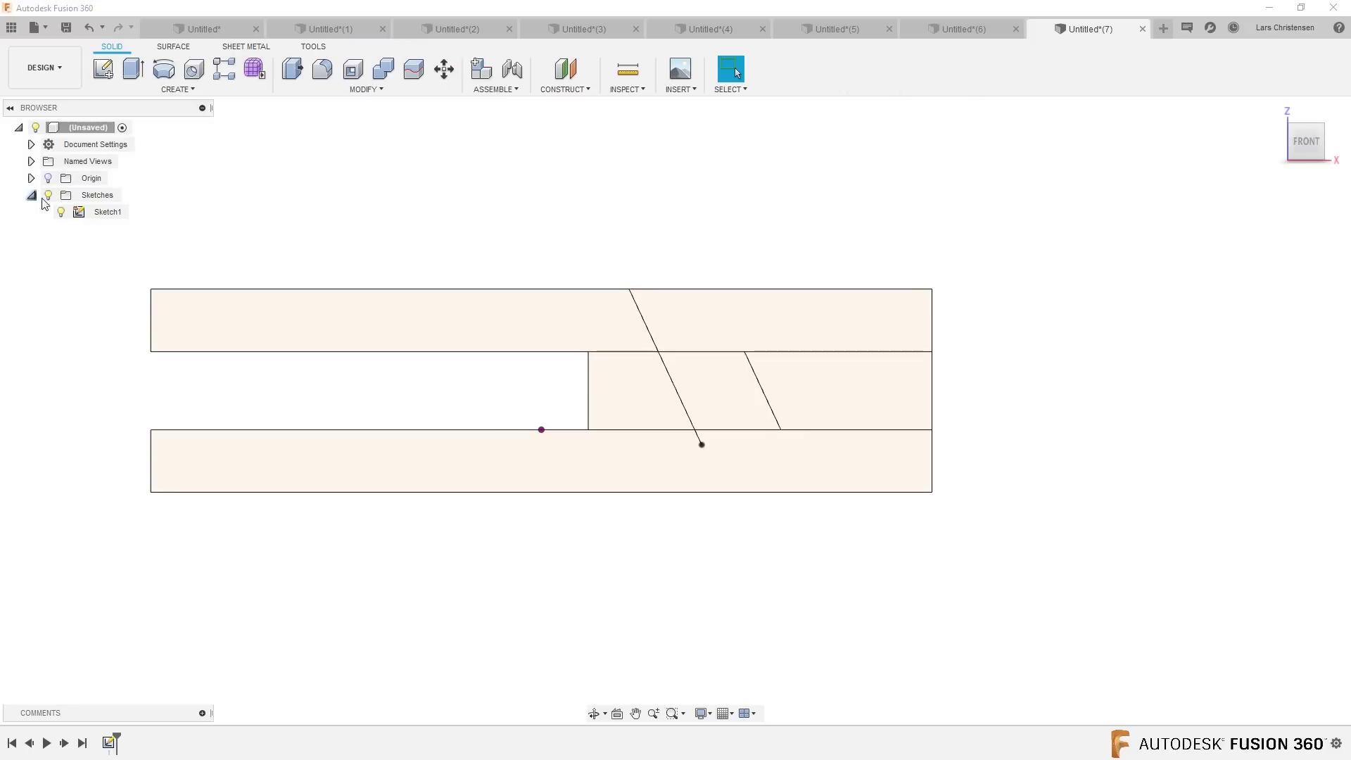
{"action": "right_click", "coordinate": [96, 129]}
{"action": "left_click", "coordinate": [141, 140]}
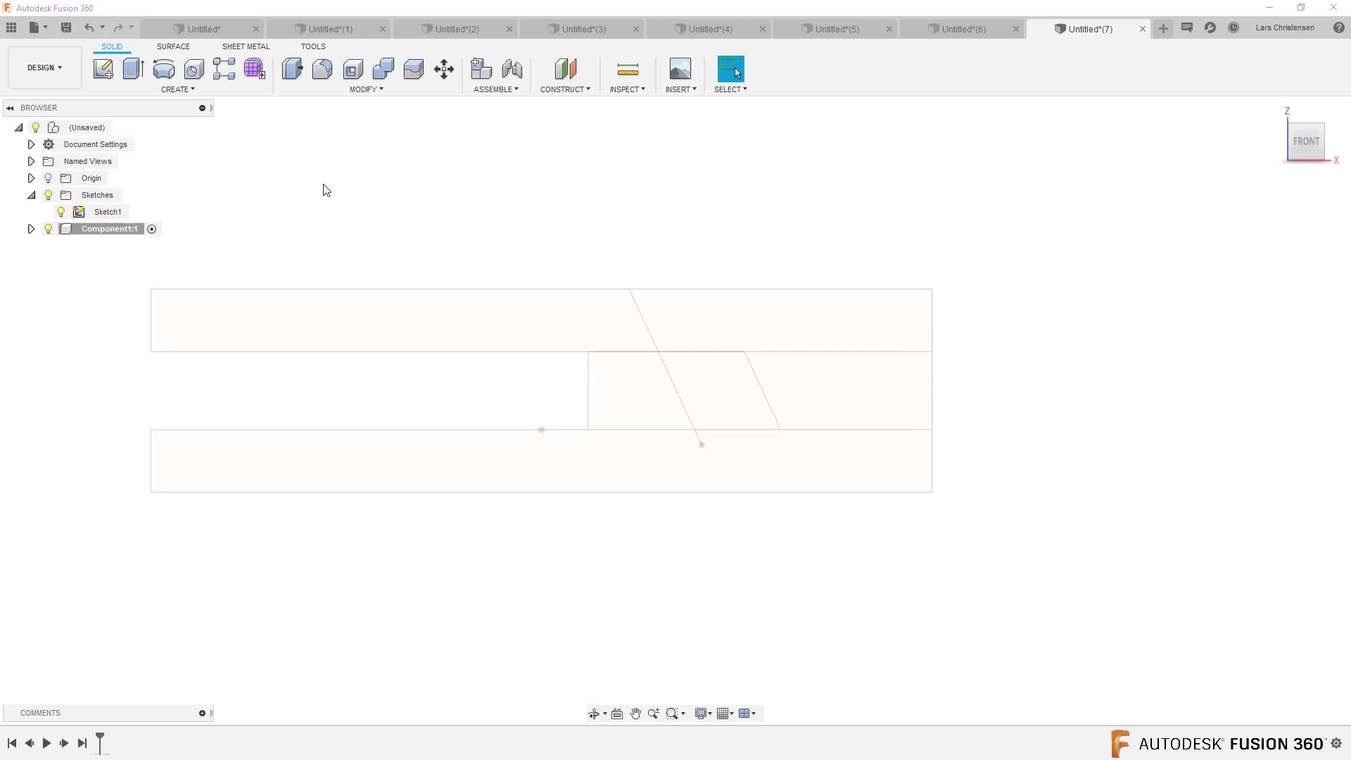
{"action": "left_click", "coordinate": [115, 232]}
{"action": "double_click", "coordinate": [110, 233]}
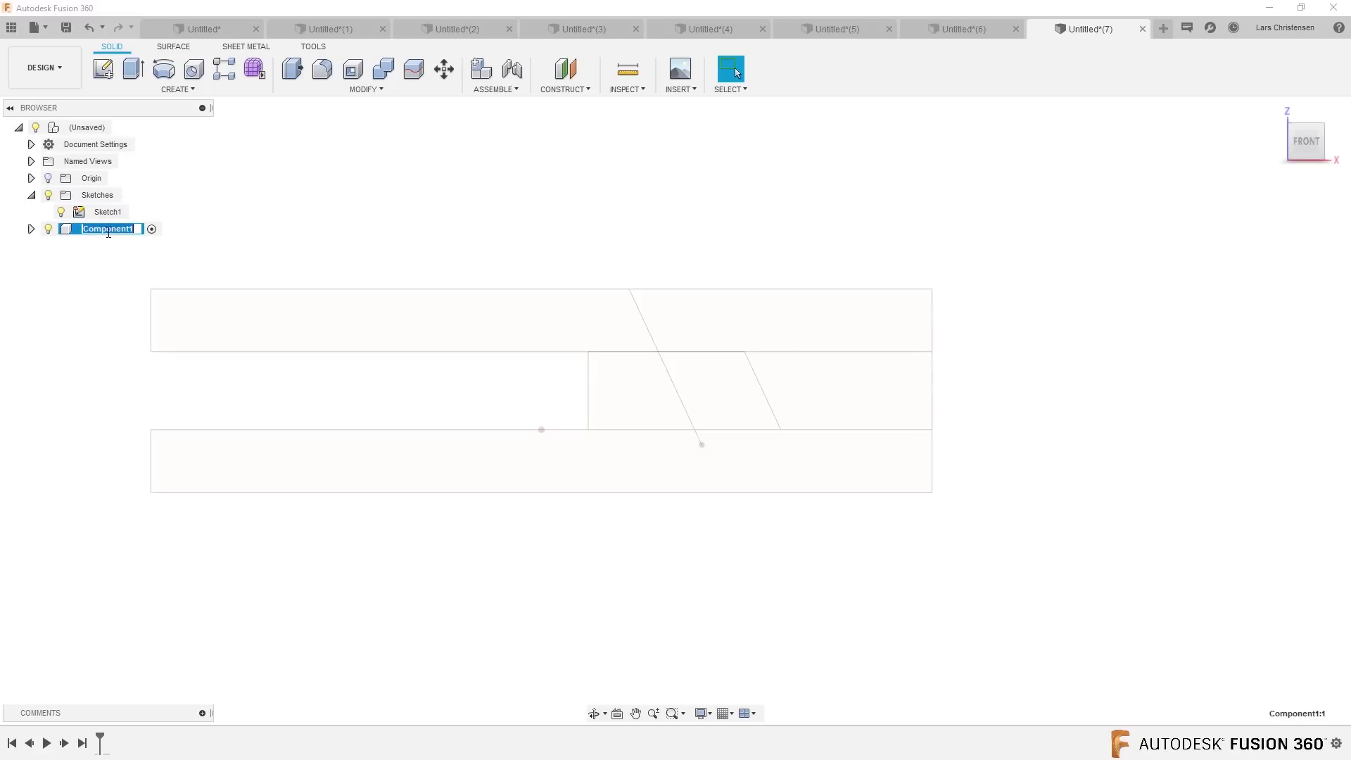
{"action": "type", "text": "BottomPlate"}
{"action": "key", "text": "Return"}
Extrude the lower rectangle profile symmetrically by 100 mm as a new body and make the layout sketch visible again.
{"action": "left_click", "coordinate": [130, 77]}
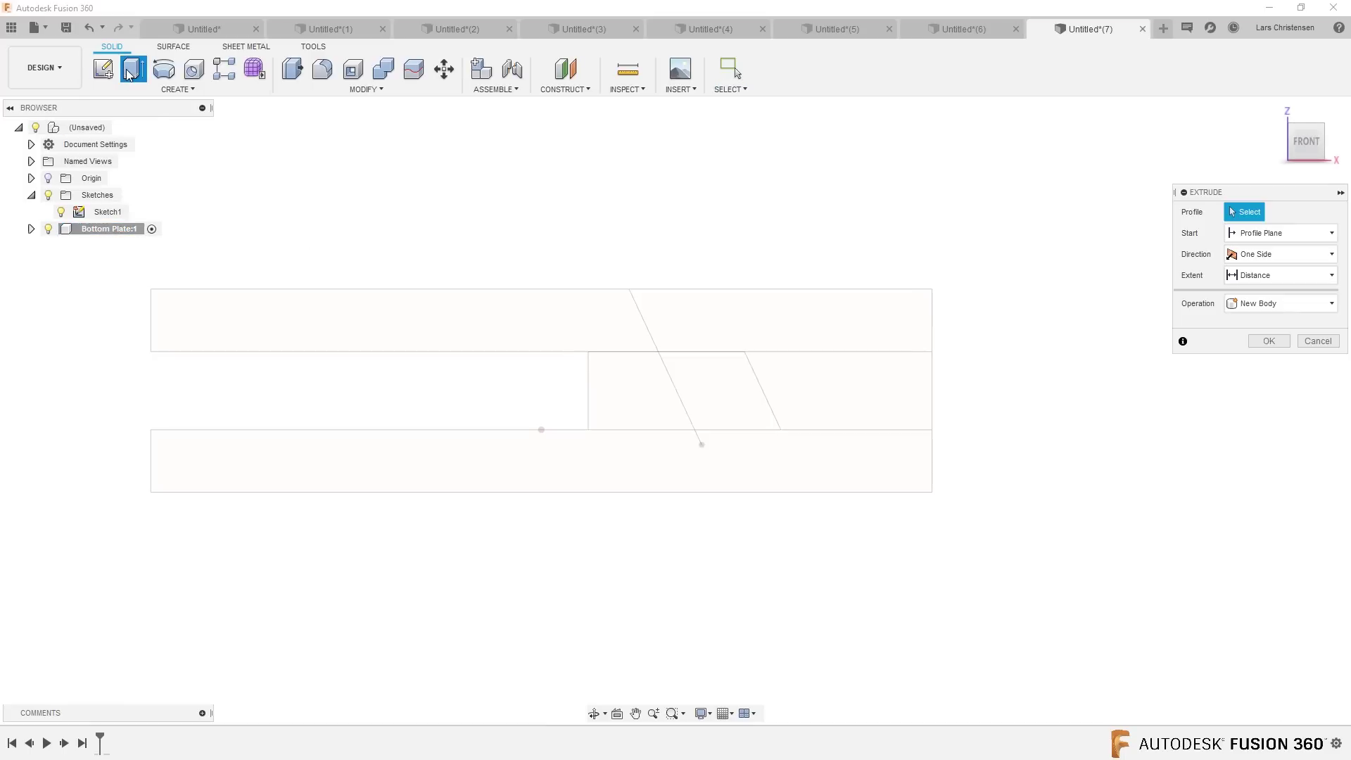
{"action": "left_click", "coordinate": [283, 470]}
{"action": "middle_click_drag", "start_coordinate": [464, 543], "coordinate": [507, 598], "text": "shift"}
{"action": "left_click", "coordinate": [1287, 257]}
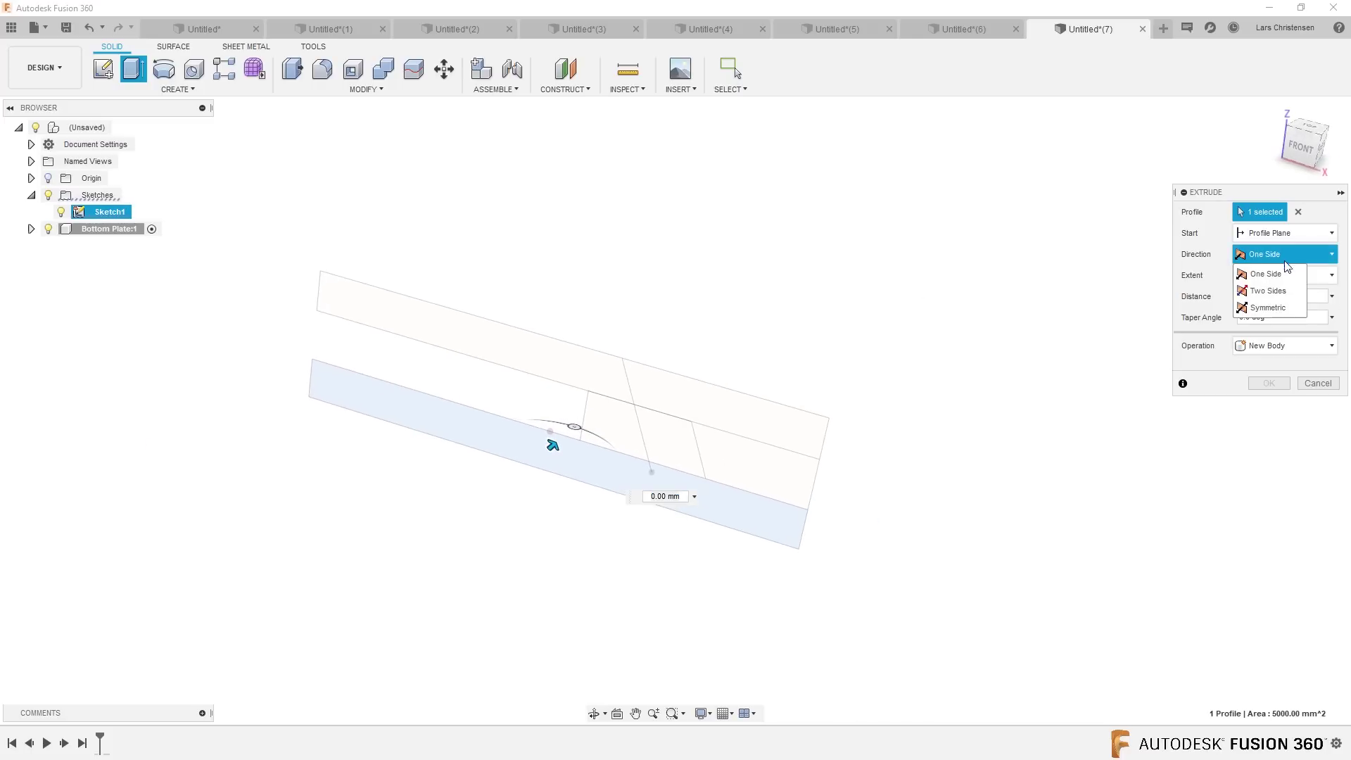
{"action": "left_click", "coordinate": [1270, 313]}
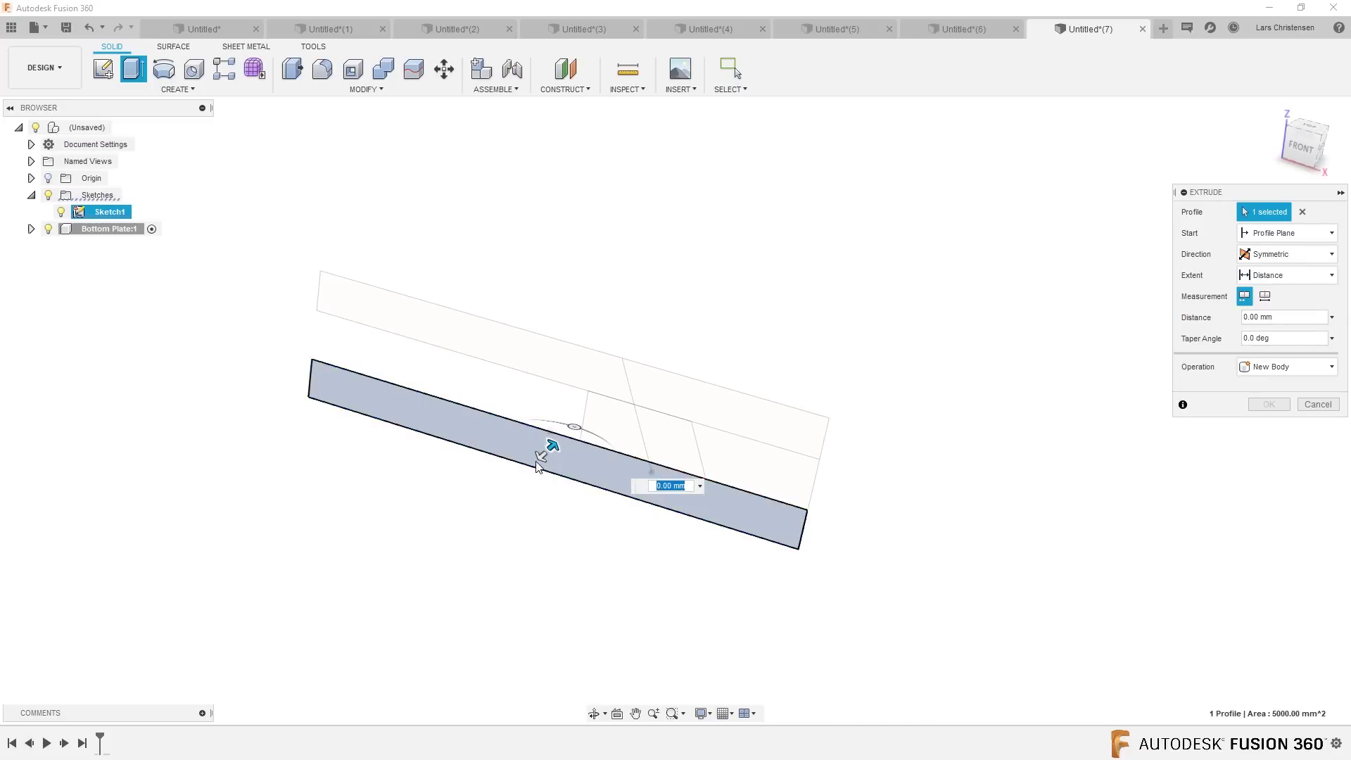
{"action": "left_click_drag", "start_coordinate": [543, 455], "coordinate": [418, 529]}
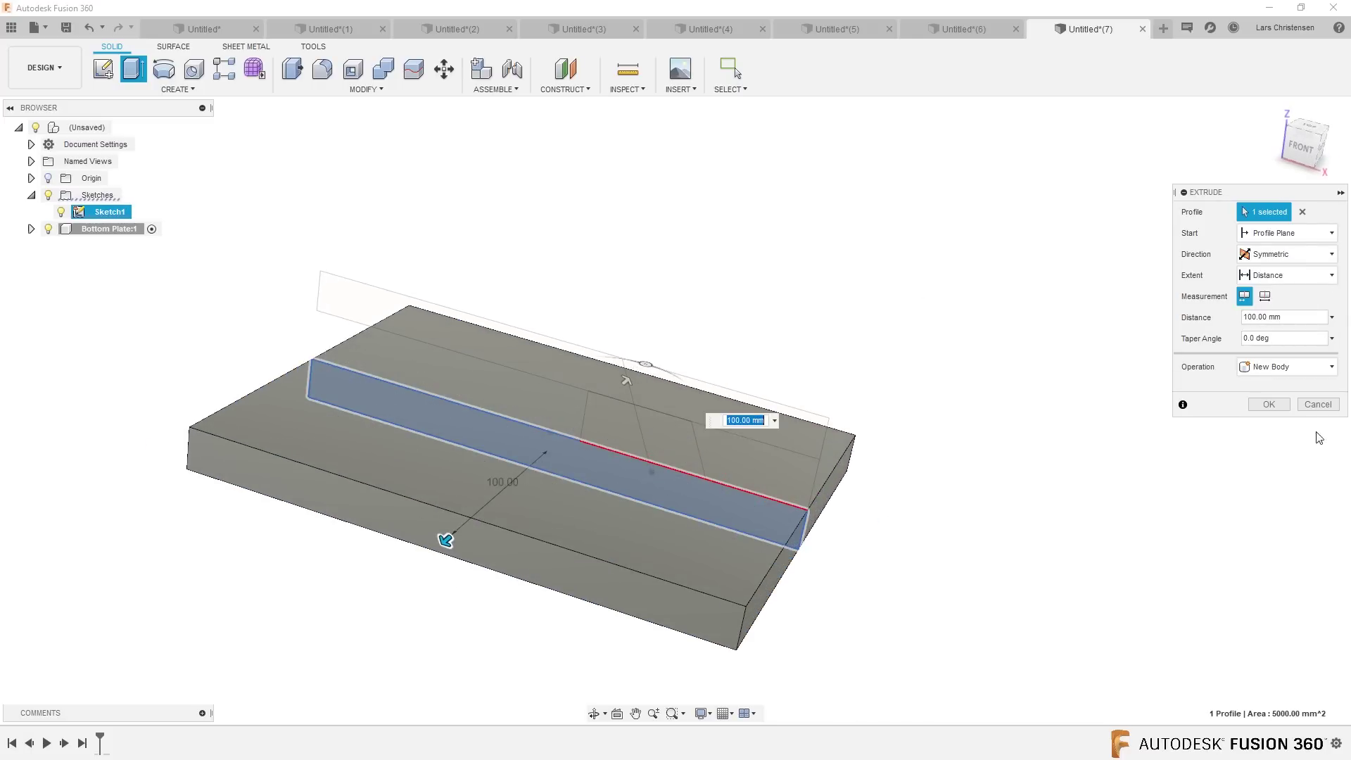
{"action": "left_click", "coordinate": [1268, 404]}
{"action": "left_click", "coordinate": [61, 212]}
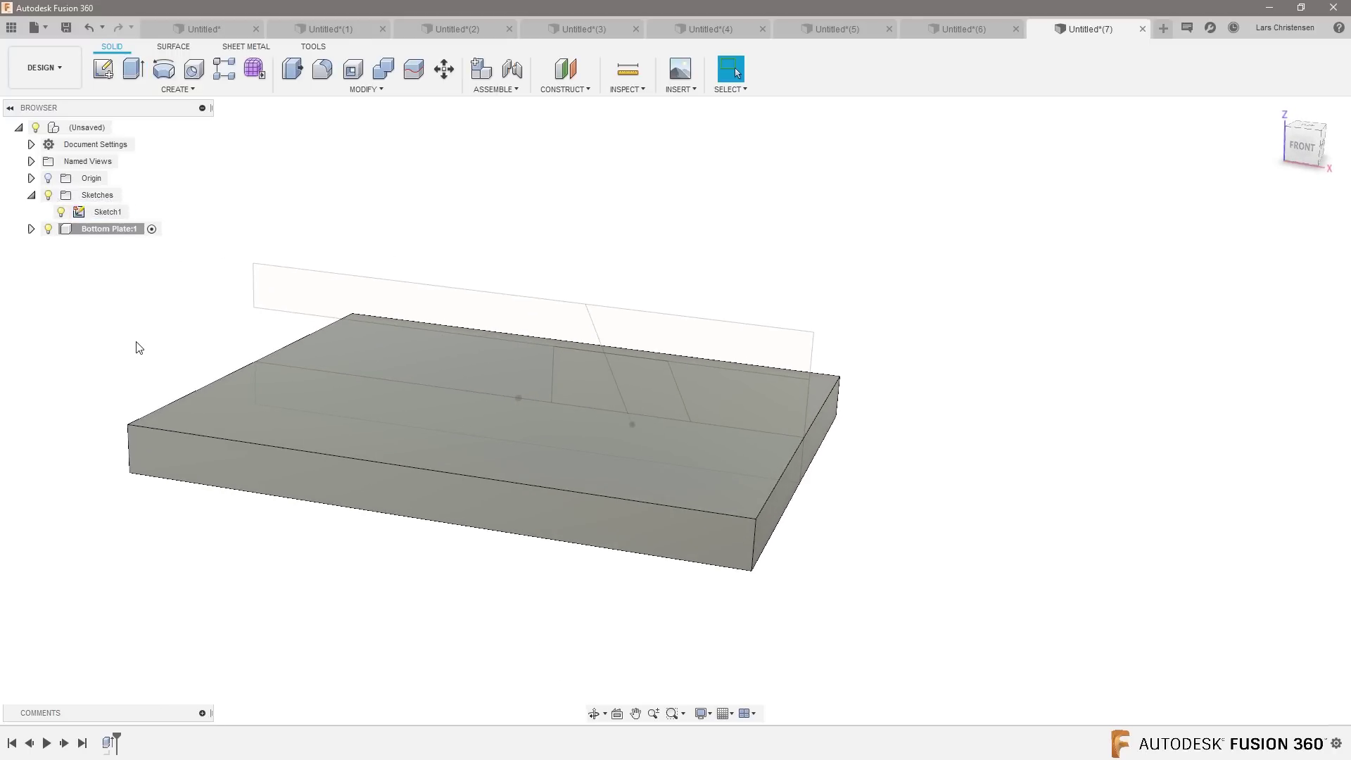
Create a new component under the top-level assembly and name it Slider Insert.
{"action": "right_click", "coordinate": [90, 128]}
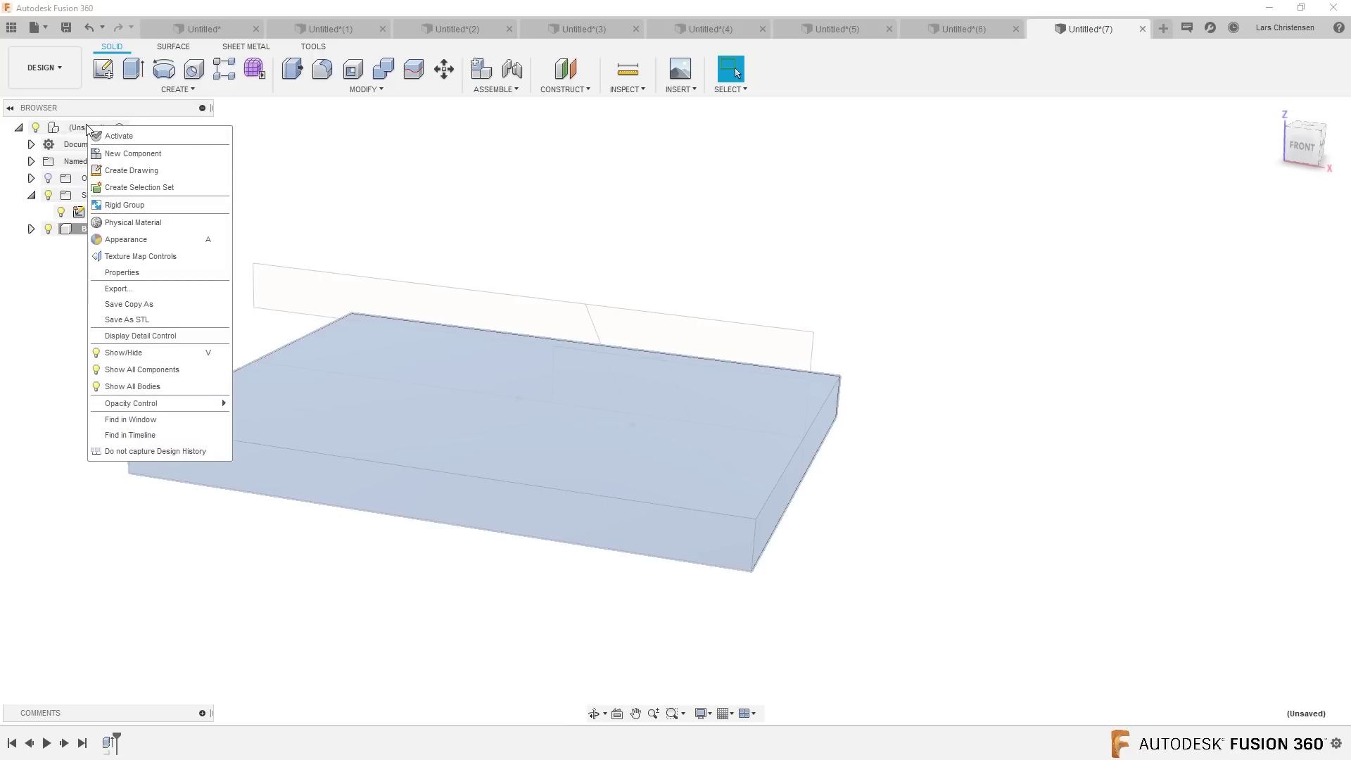
{"action": "left_click", "coordinate": [134, 153]}
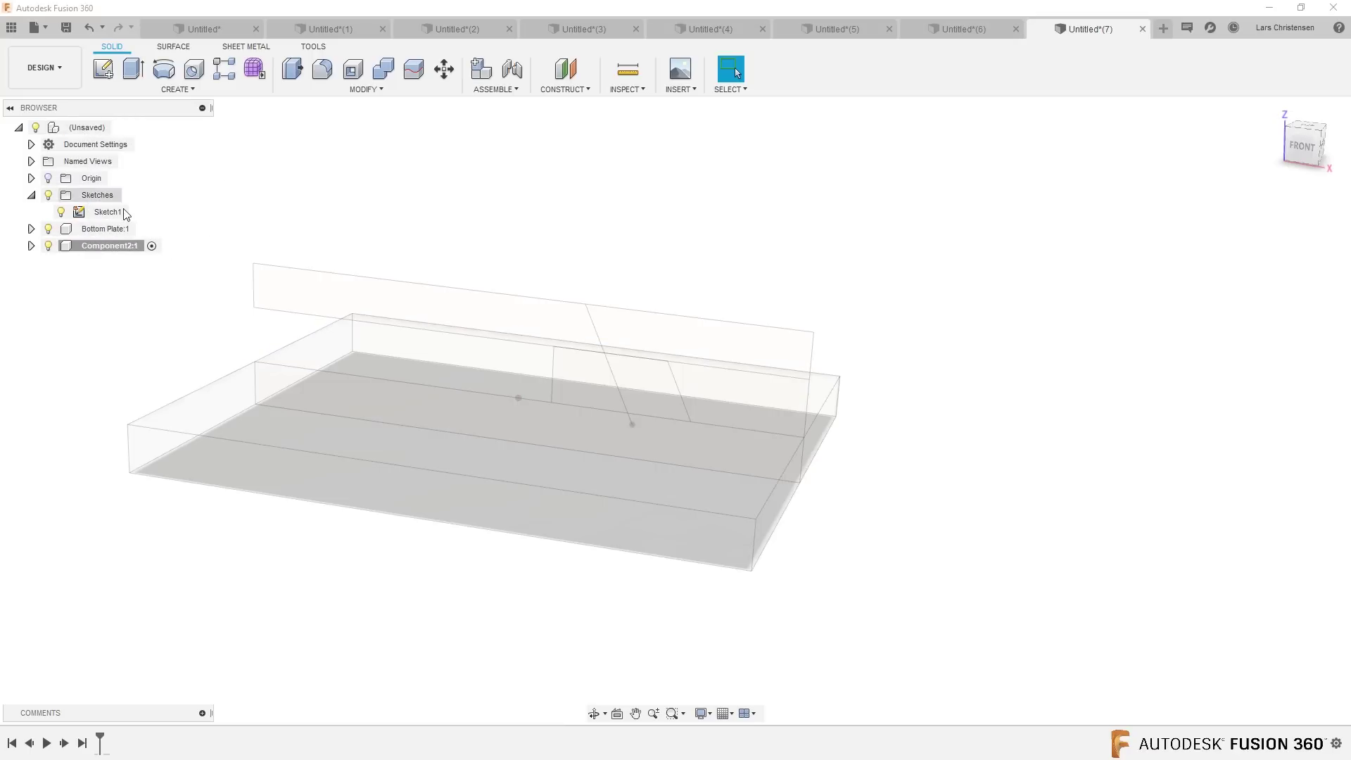
{"action": "double_click", "coordinate": [119, 248]}
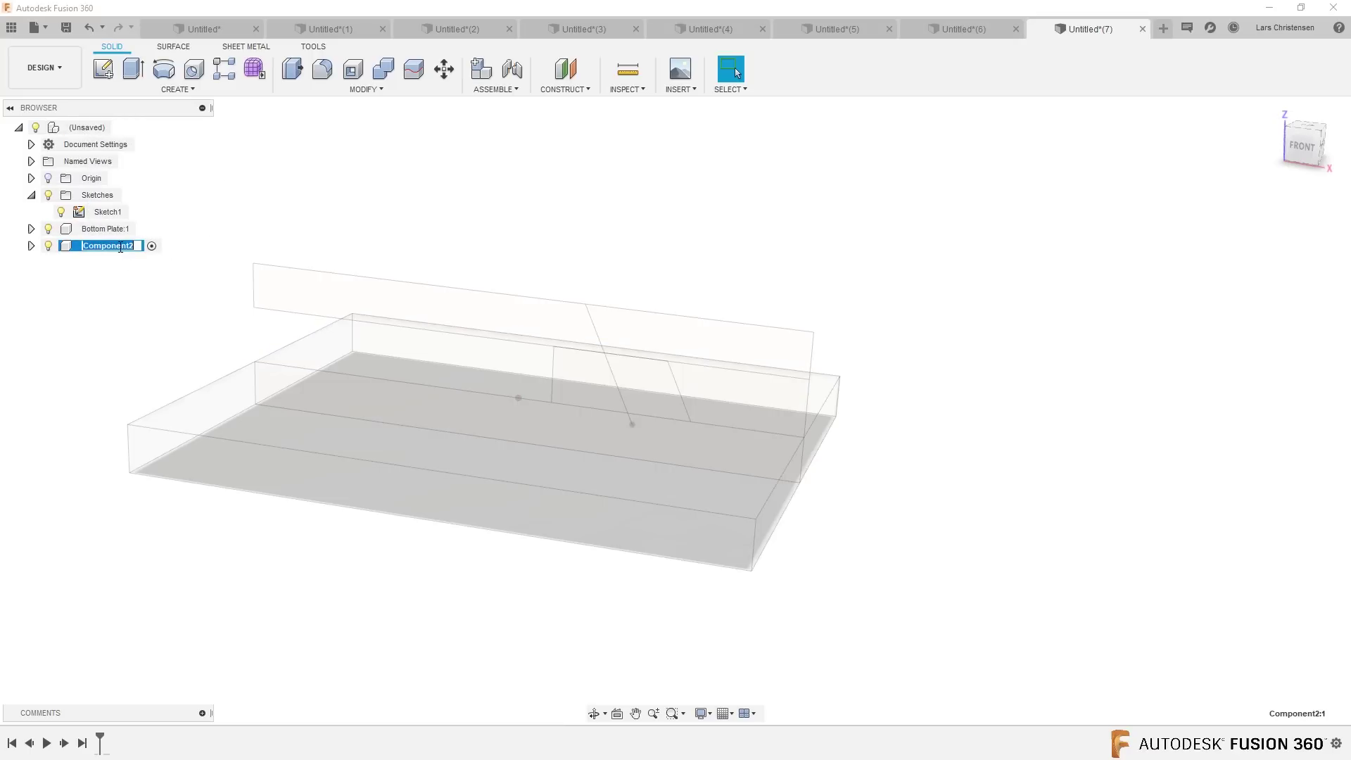
{"action": "type", "text": "Slider Insert"}
{"action": "key", "text": "Return"}
Extrude both halves of the middle trapezoid symmetrically as a new body in the slider insert component.
{"action": "left_click", "coordinate": [133, 69]}
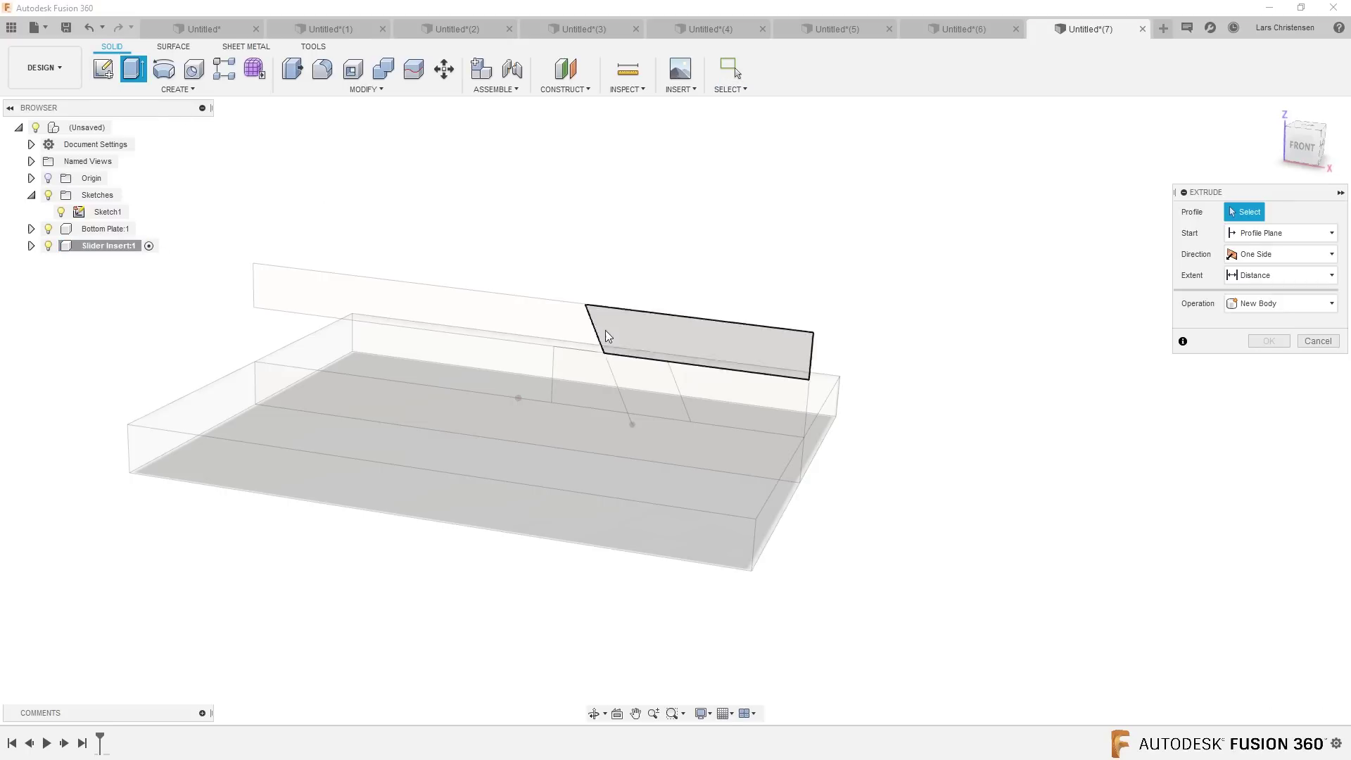
{"action": "left_click", "coordinate": [585, 365]}
{"action": "left_click", "coordinate": [652, 379]}
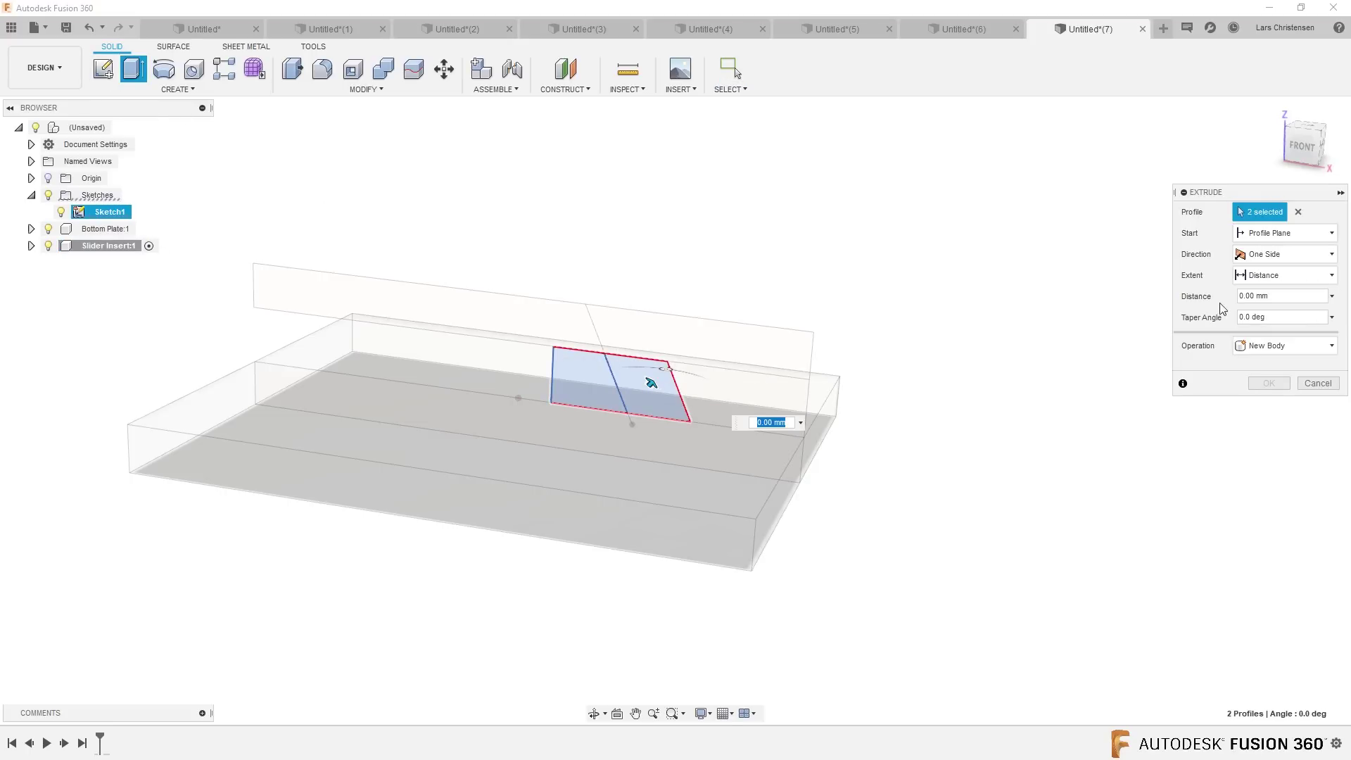
{"action": "left_click", "coordinate": [1280, 254]}
{"action": "left_click", "coordinate": [1268, 307]}
{"action": "middle_click_drag", "start_coordinate": [939, 447], "coordinate": [599, 428], "text": "shift"}
{"action": "left_click_drag", "start_coordinate": [599, 428], "coordinate": [463, 387]}
{"action": "left_click", "coordinate": [1268, 404]}
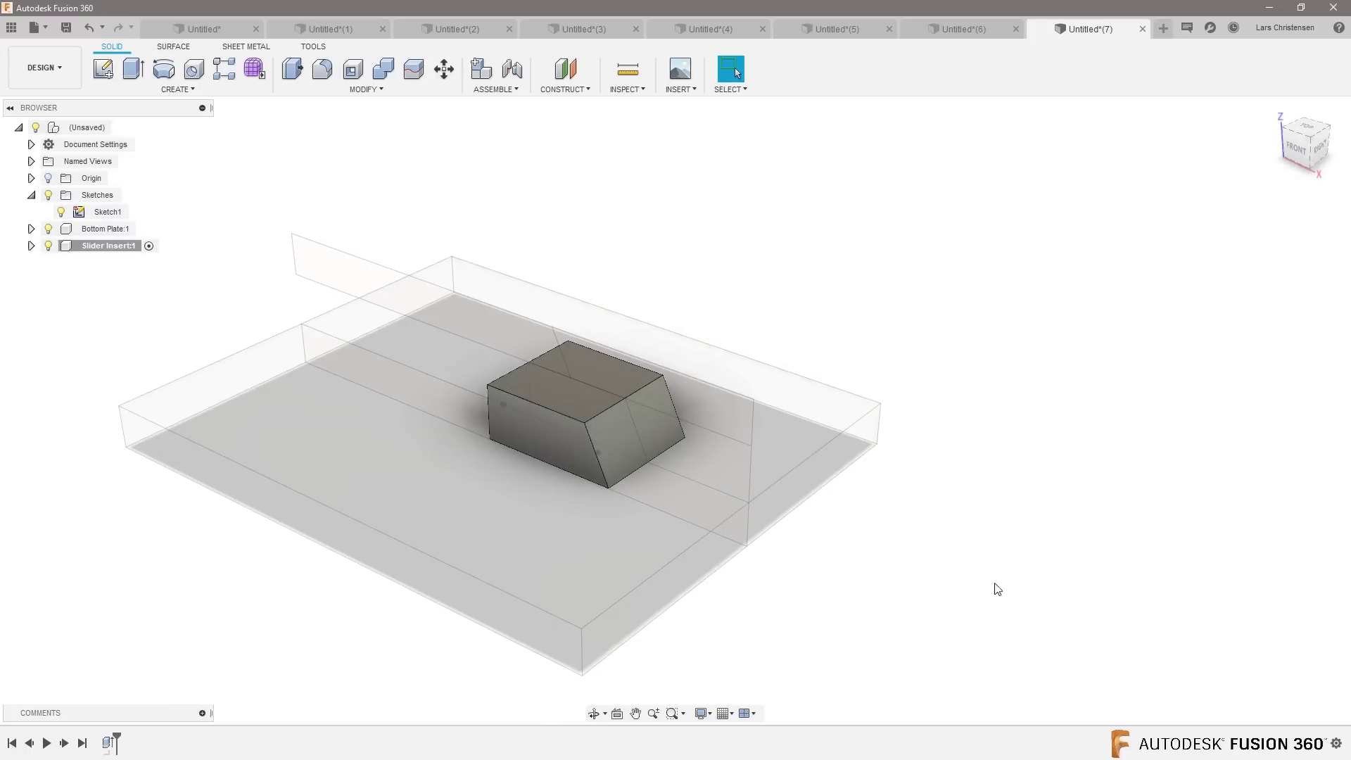
Create a new component under the top-level assembly and name it Top Plate.
{"action": "mouse_move", "coordinate": [183, 244]}
{"action": "middle_mouse_down", "text": "shift"}
{"action": "mouse_move", "coordinate": [120, 341]}
{"action": "mouse_move", "coordinate": [108, 307]}
{"action": "middle_mouse_up", "text": "shift"}
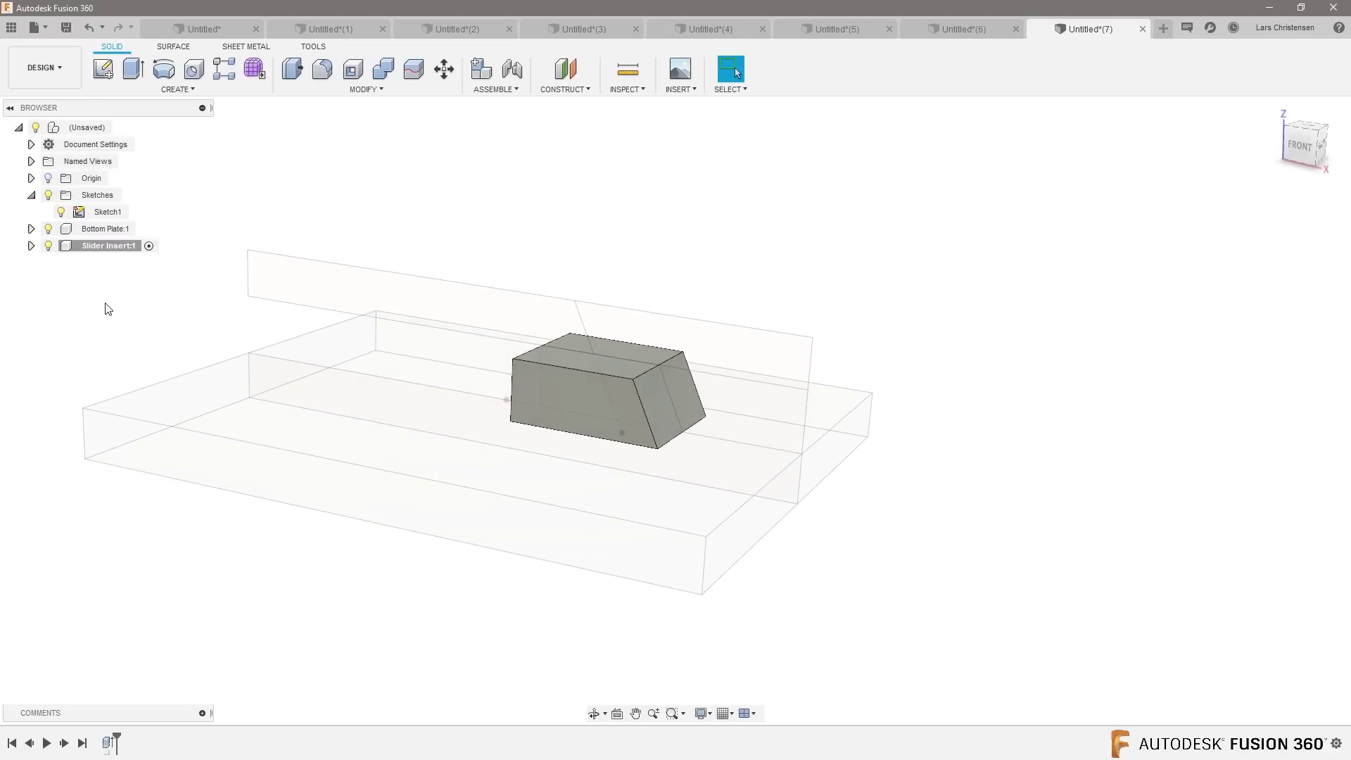
{"action": "right_click", "coordinate": [89, 127]}
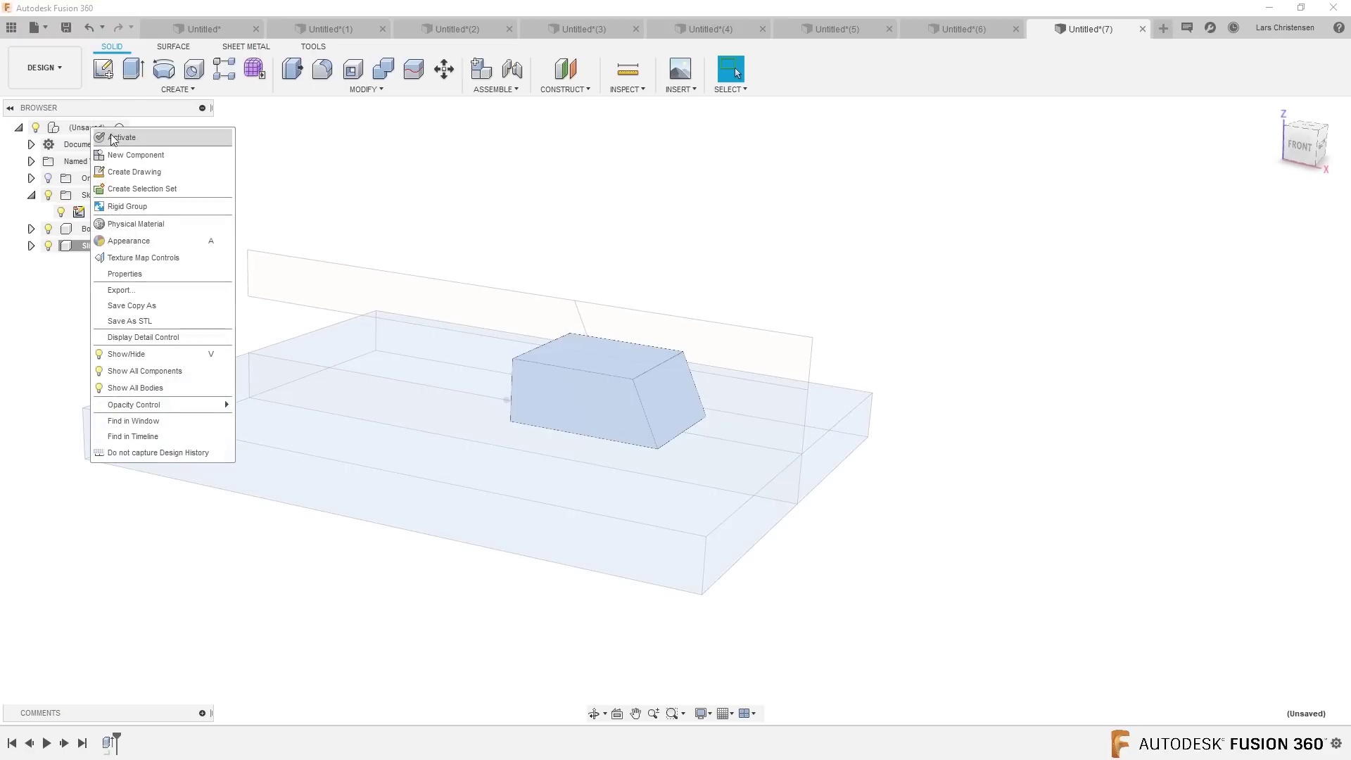
{"action": "left_click", "coordinate": [122, 156]}
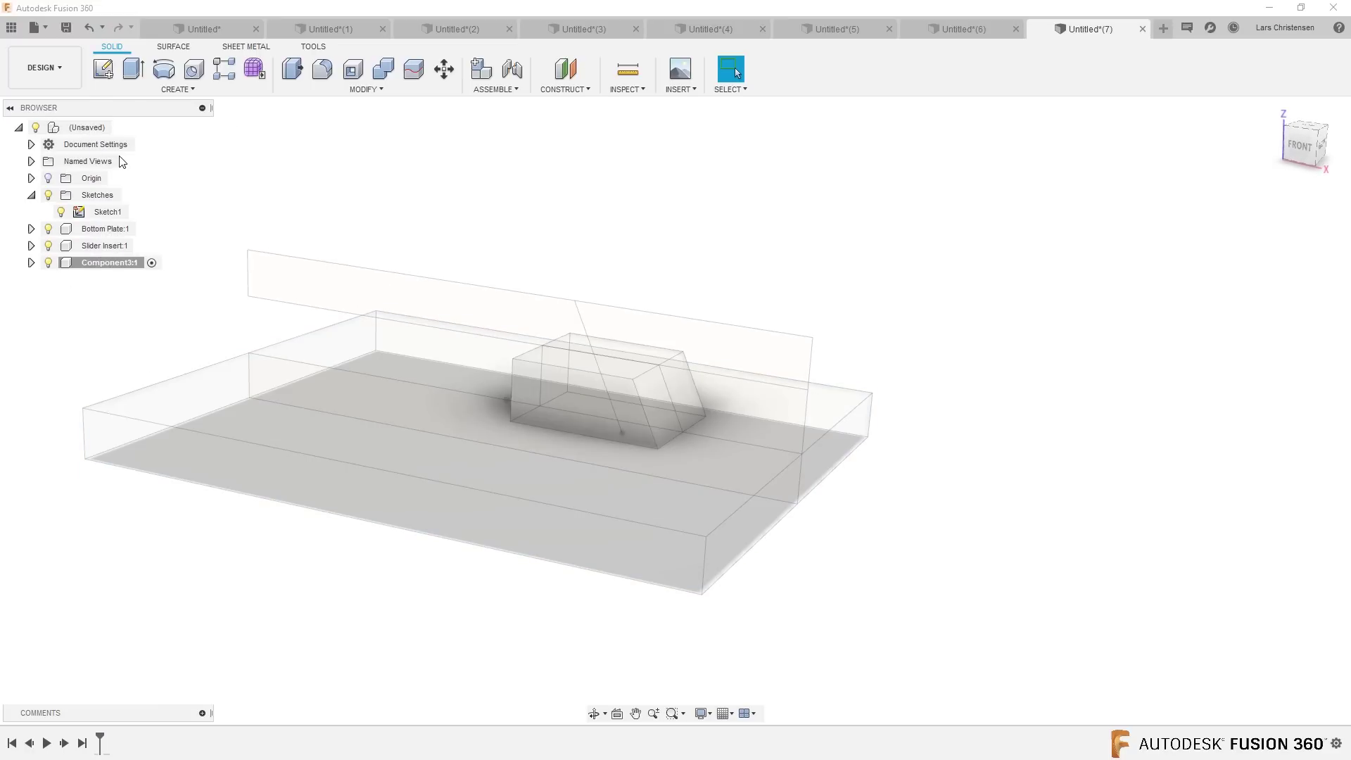
{"action": "left_click", "coordinate": [106, 269]}
{"action": "double_click", "coordinate": [107, 266]}
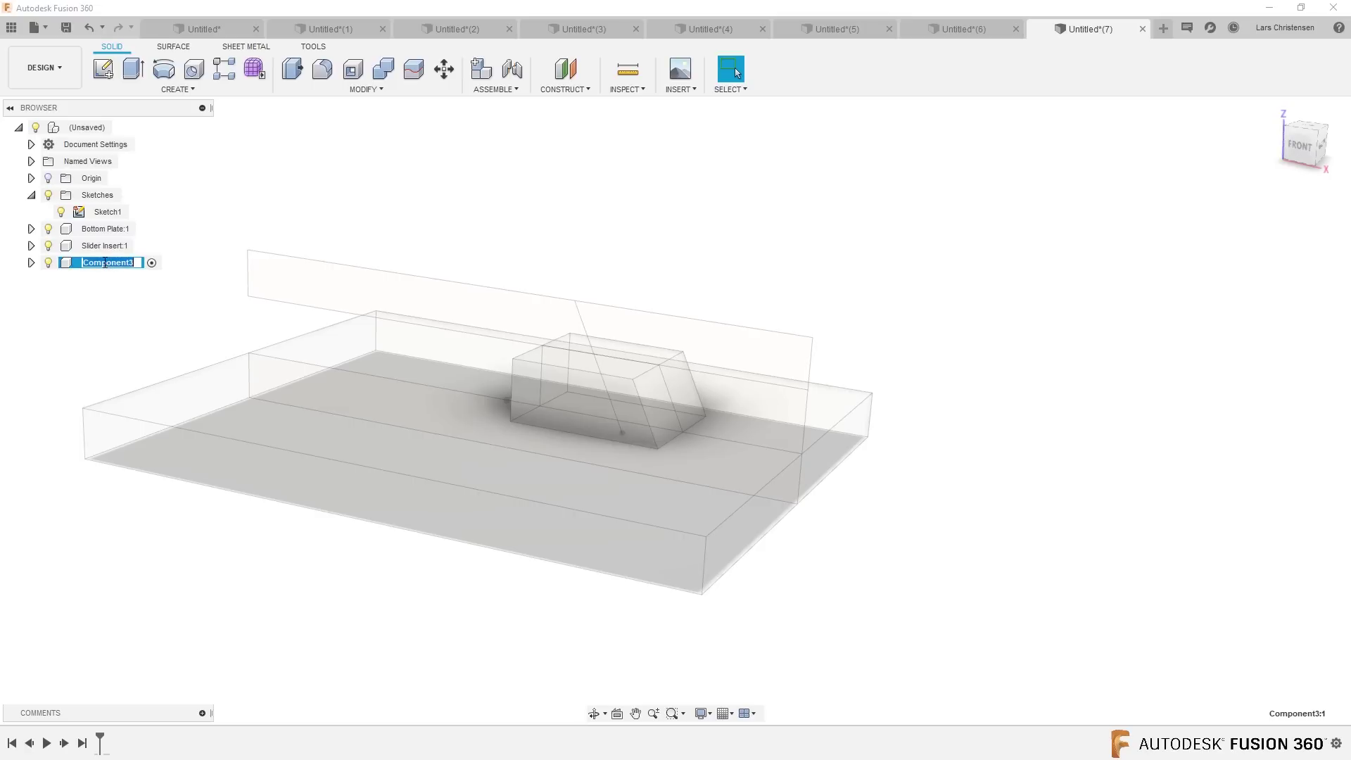
{"action": "type", "text": "T"}
{"action": "key", "text": "Return"}
Extrude the two upper rectangle profiles and the profile beside the trapezoid symmetrically by 100 mm as a new body.
{"action": "left_click", "coordinate": [134, 73]}
{"action": "left_click", "coordinate": [762, 346]}
{"action": "left_click", "coordinate": [525, 318]}
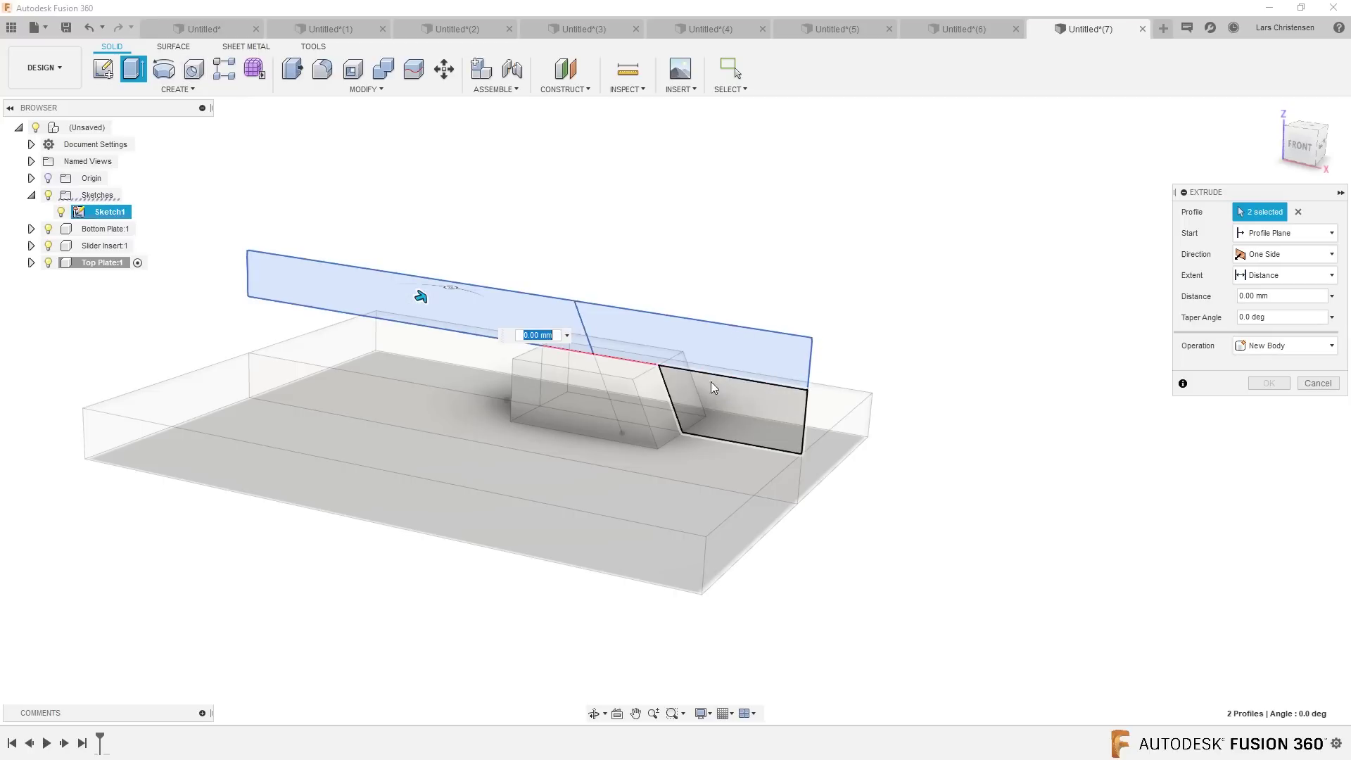
{"action": "left_click", "coordinate": [730, 399]}
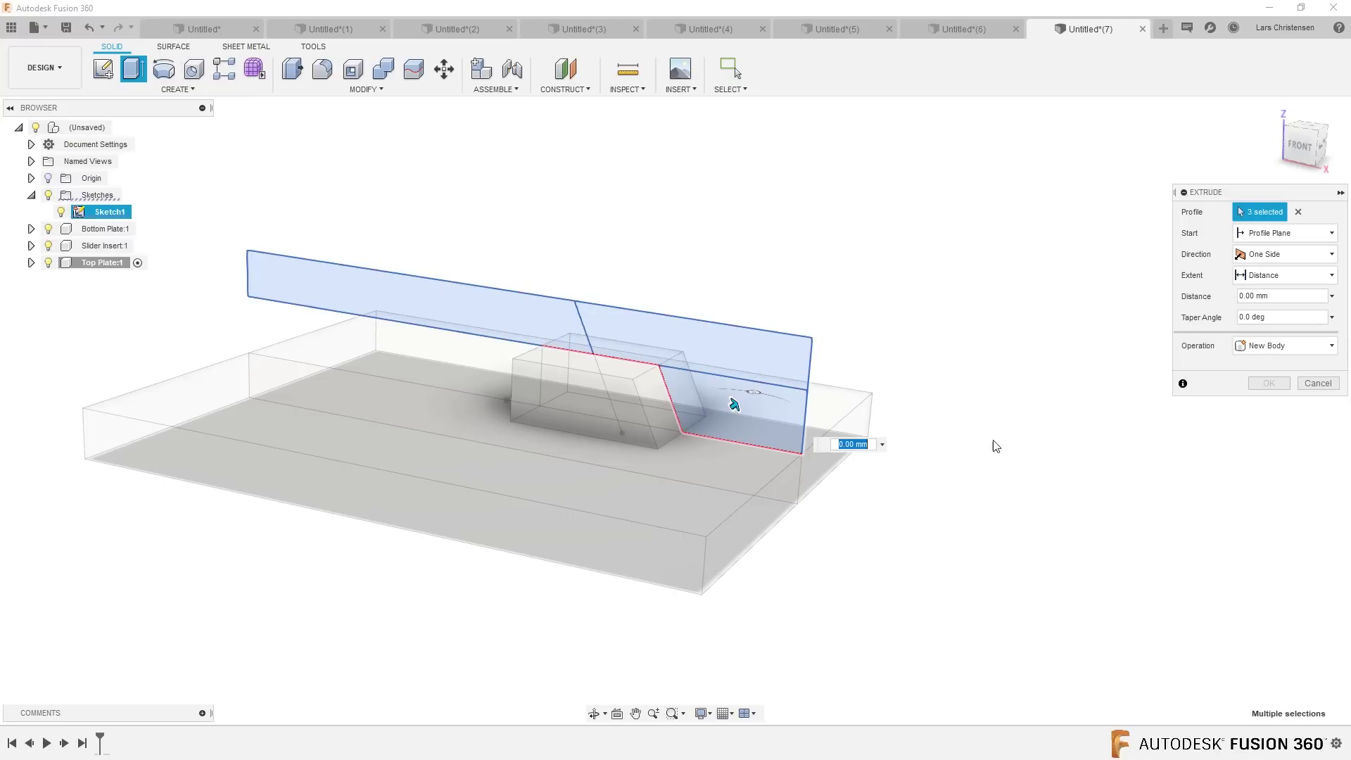
{"action": "left_click", "coordinate": [1266, 255]}
{"action": "left_click", "coordinate": [1267, 307]}
{"action": "middle_click_drag", "start_coordinate": [771, 441], "coordinate": [690, 438], "text": "shift"}
{"action": "left_click_drag", "start_coordinate": [692, 426], "coordinate": [554, 533]}
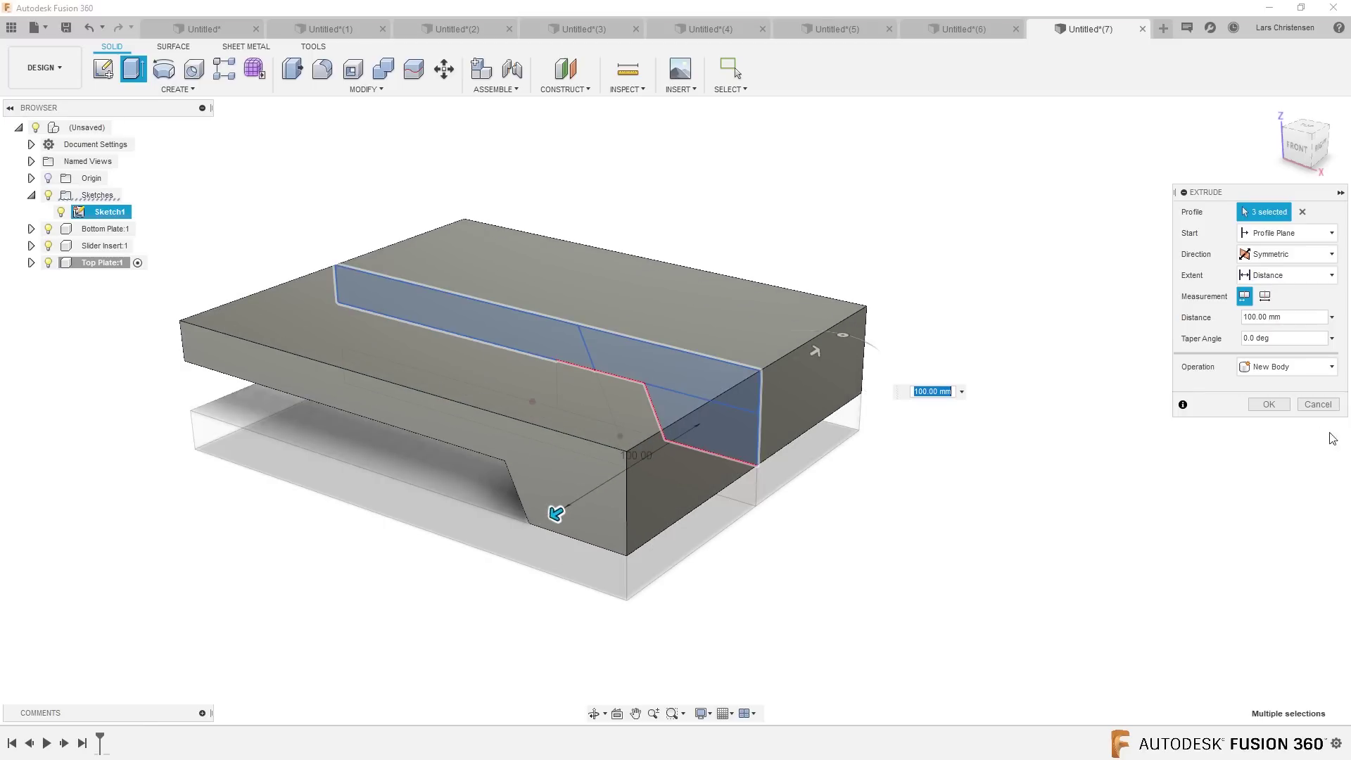
{"action": "left_click", "coordinate": [1272, 405]}
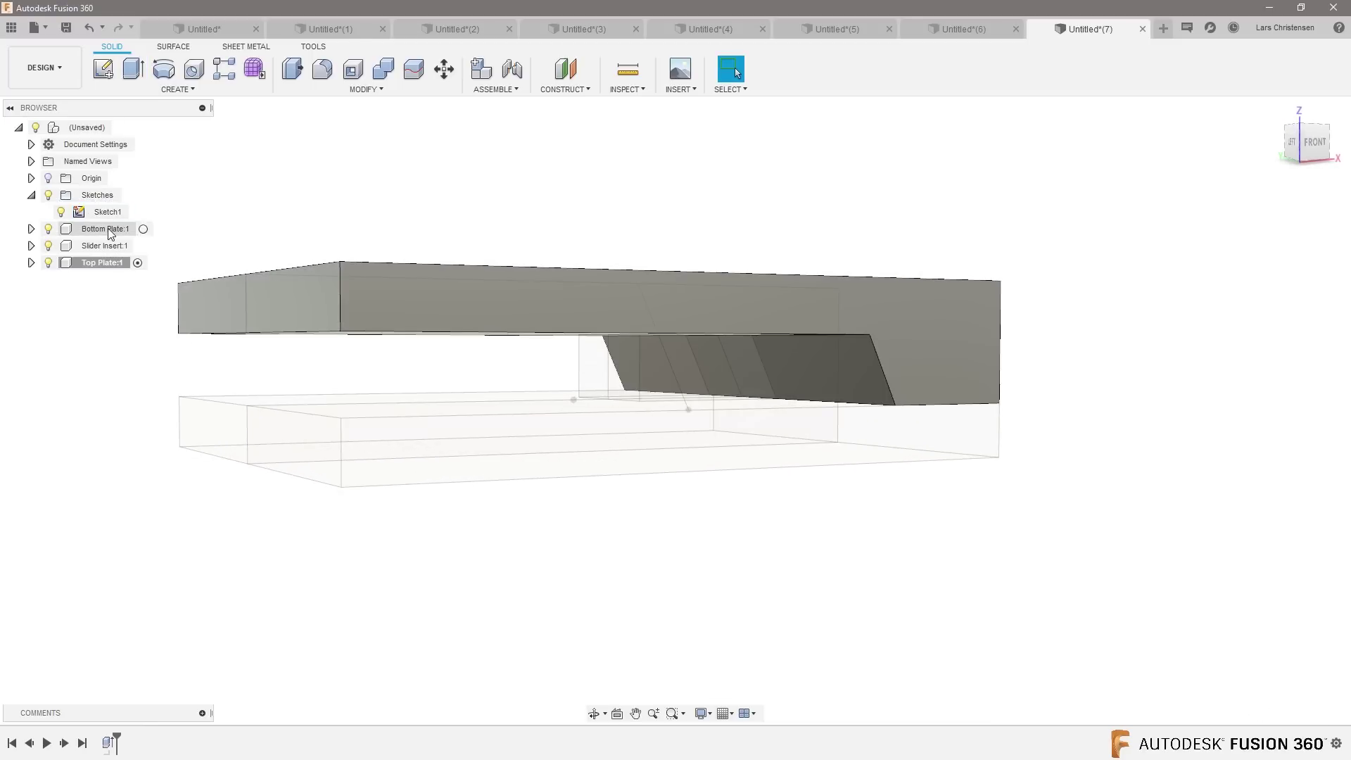
Activate the top-level assembly and examine how the slider insert and slanted sketch line sit between the two plates.
{"action": "left_click", "coordinate": [107, 228]}
{"action": "left_click", "coordinate": [104, 245]}
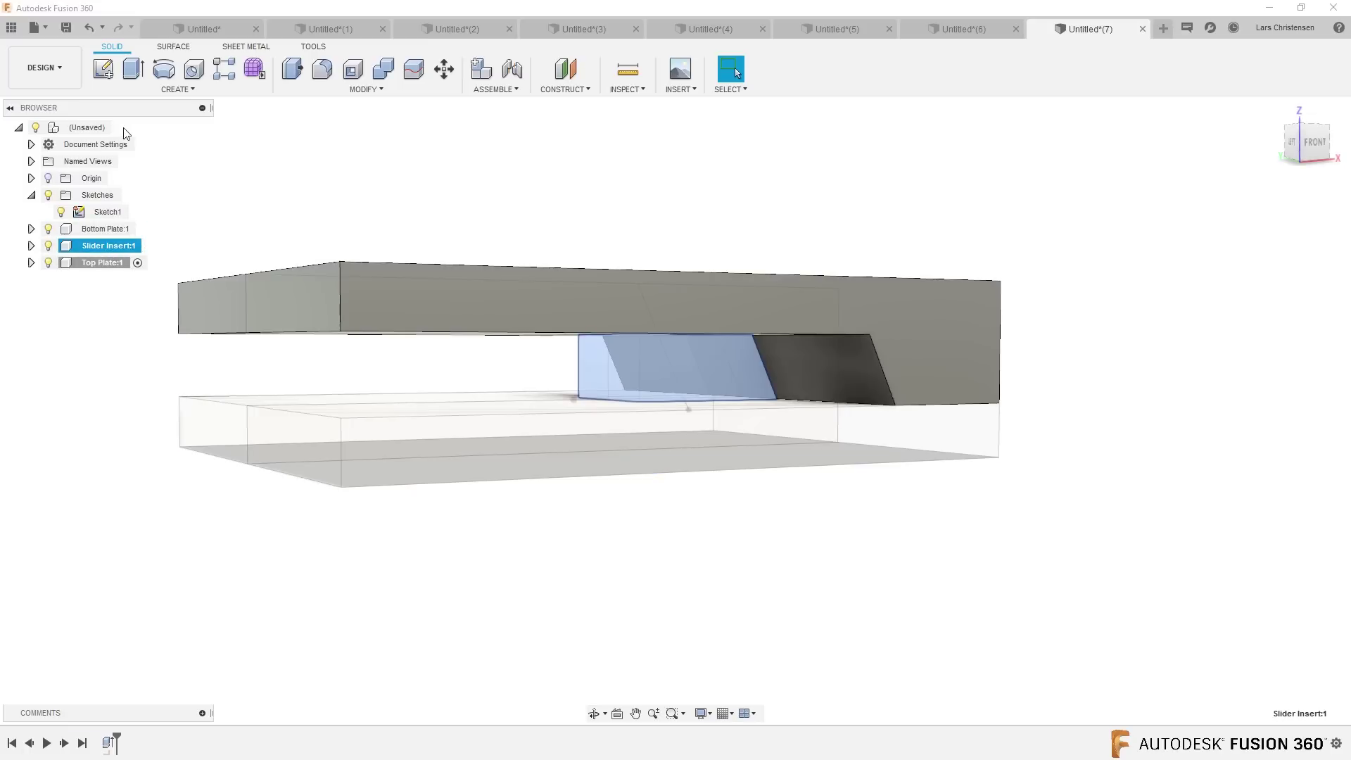
{"action": "double_click", "coordinate": [93, 125]}
{"action": "middle_click_drag", "start_coordinate": [1107, 295], "coordinate": [828, 350], "text": "shift"}
{"action": "middle_click_drag", "start_coordinate": [1043, 380], "coordinate": [757, 461], "text": "shift"}
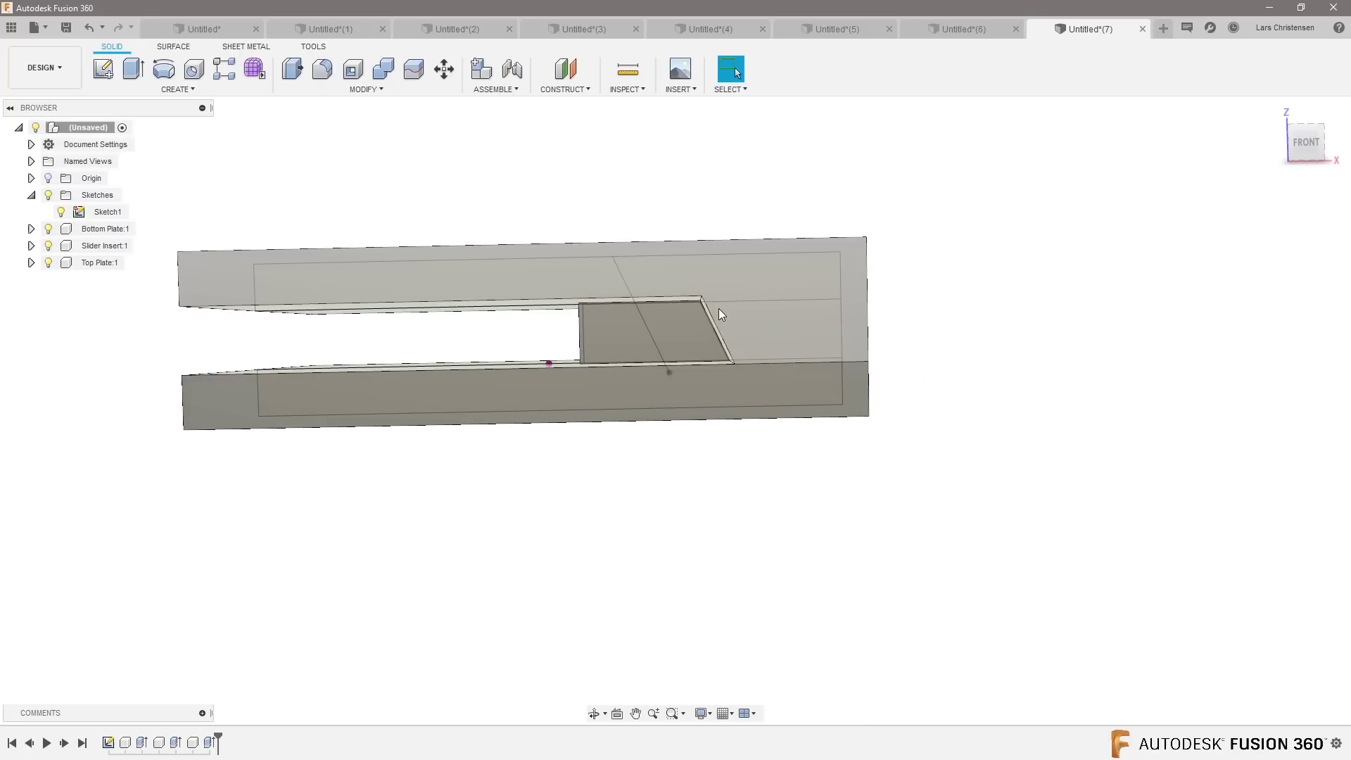
{"action": "middle_click_drag", "start_coordinate": [817, 352], "coordinate": [802, 500], "text": "shift"}
{"action": "left_click", "coordinate": [799, 356]}
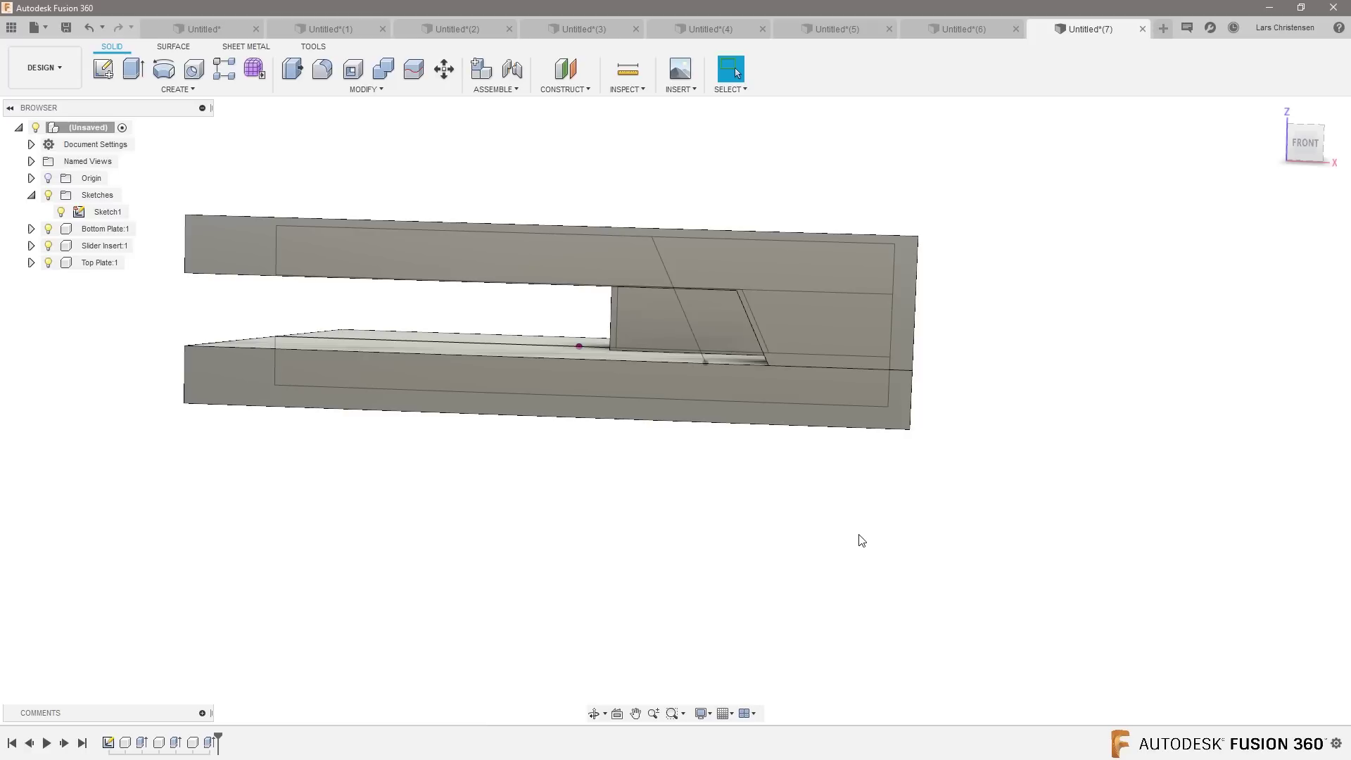
{"action": "middle_click_drag", "start_coordinate": [674, 307], "coordinate": [740, 416], "text": "shift"}
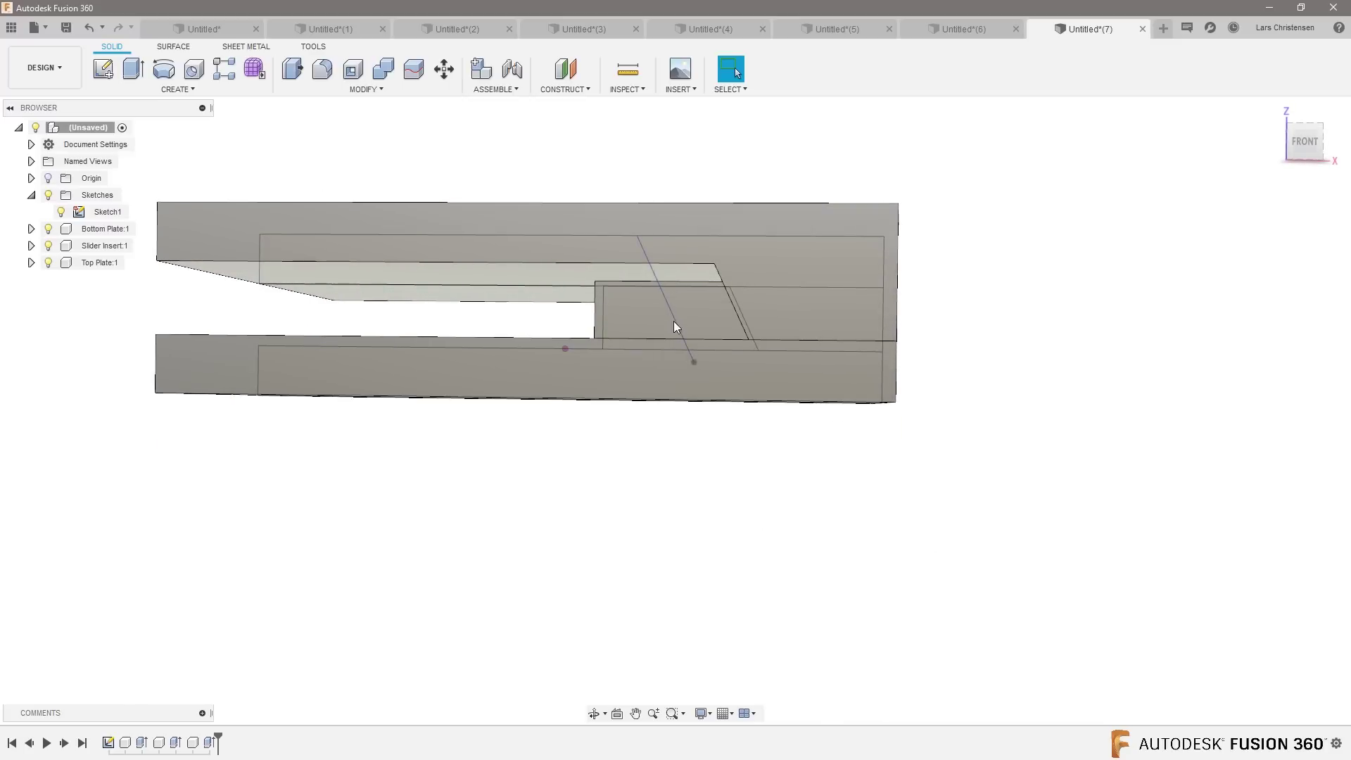
{"action": "middle_click_drag", "start_coordinate": [718, 572], "coordinate": [415, 629], "text": "shift"}
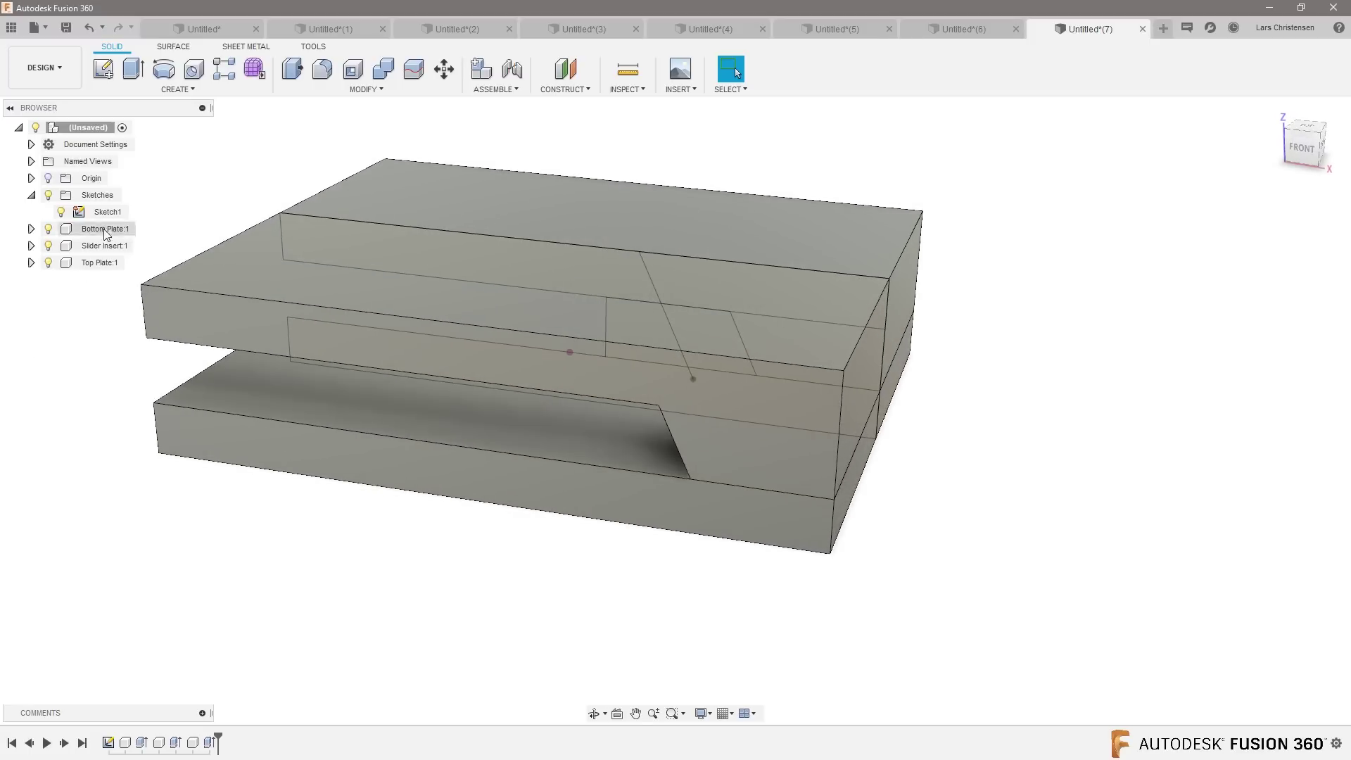
Create a new top-level component named Slider Pin and start a sketch in it on the top plate's upper face.
{"action": "right_click", "coordinate": [86, 129]}
{"action": "left_click", "coordinate": [126, 139]}
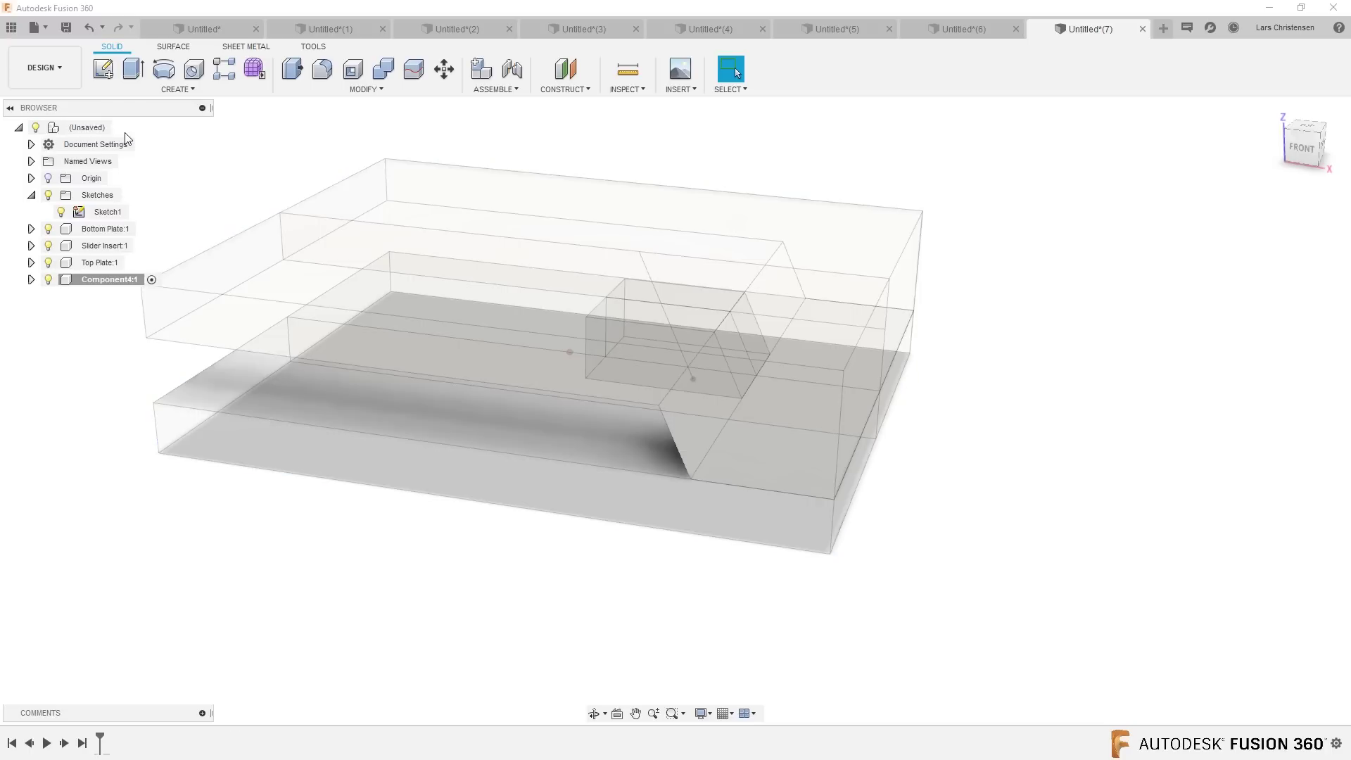
{"action": "left_click", "coordinate": [103, 282]}
{"action": "left_click", "coordinate": [105, 279]}
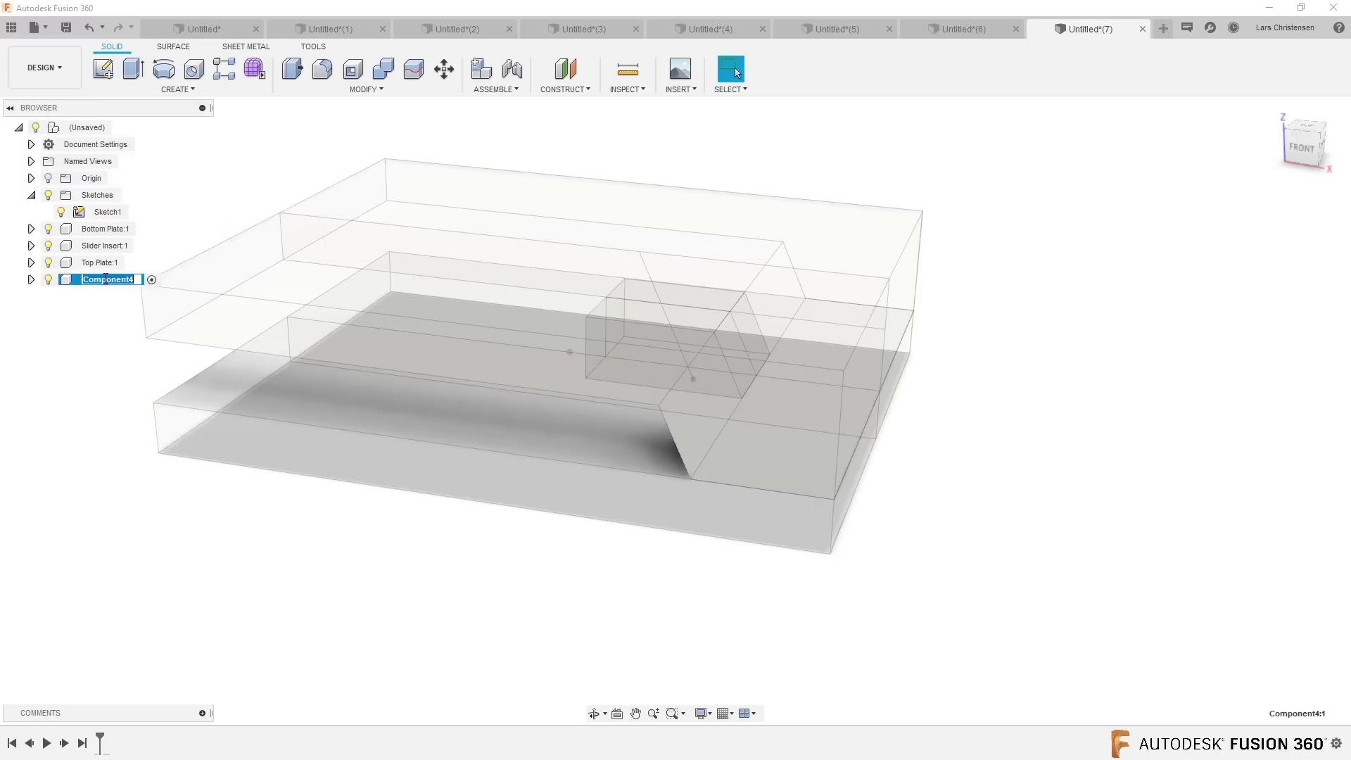
{"action": "type", "text": "Slider Pin"}
{"action": "key", "text": "Return"}
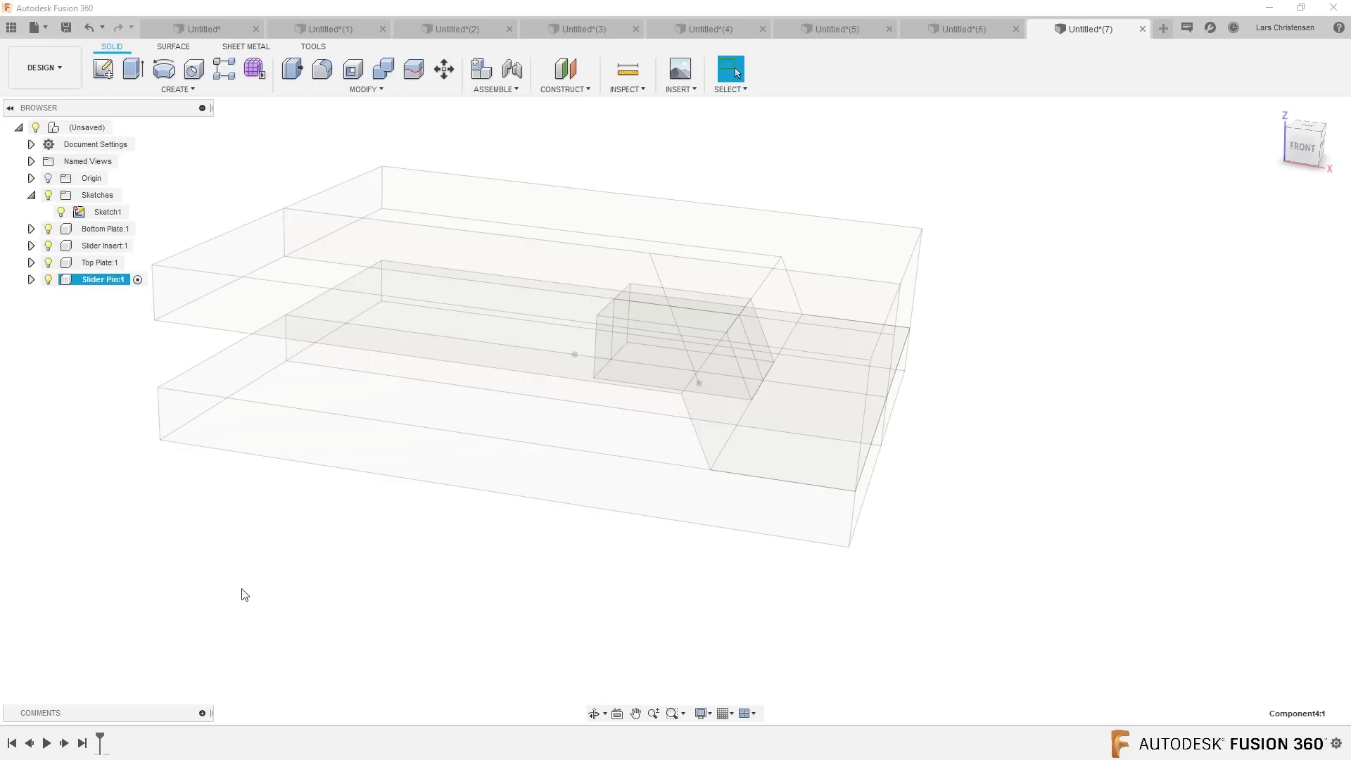
{"action": "left_click", "coordinate": [103, 68]}
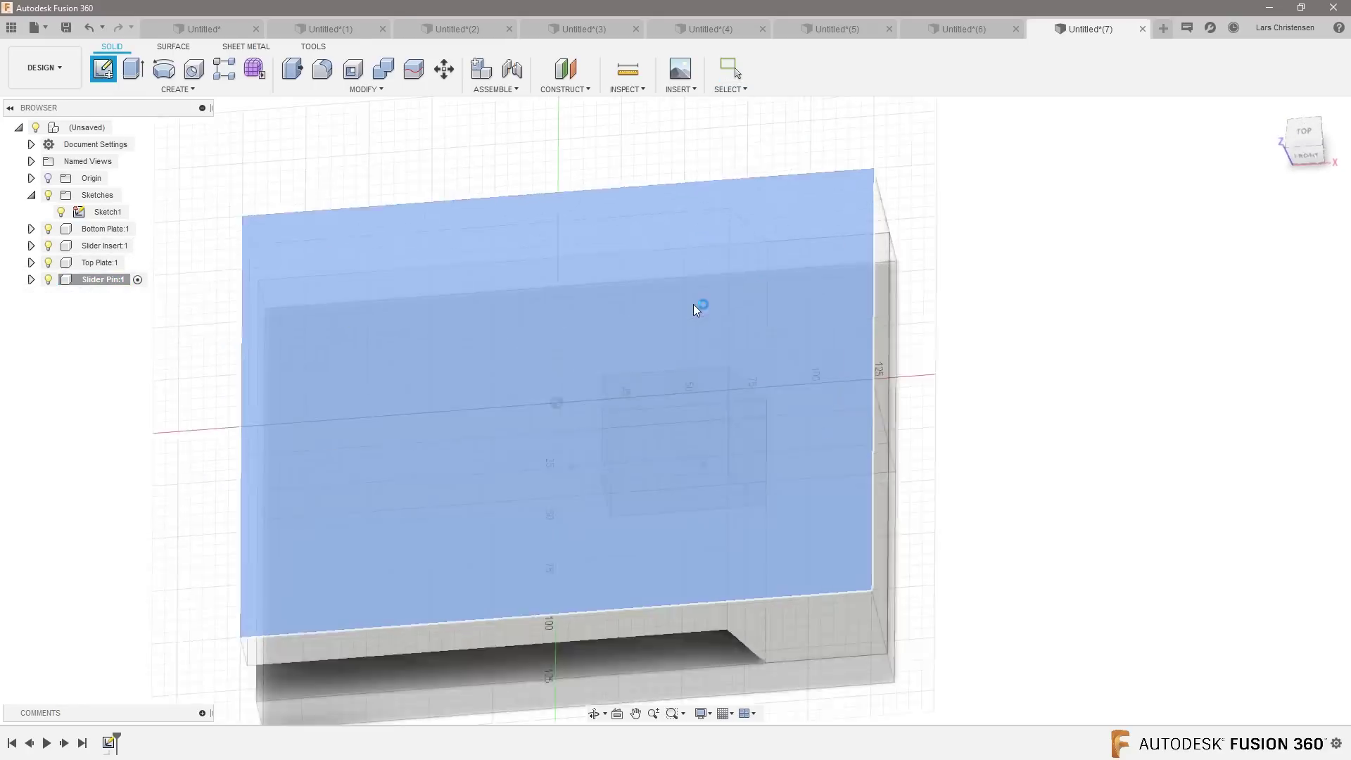
{"action": "left_click", "coordinate": [694, 304]}
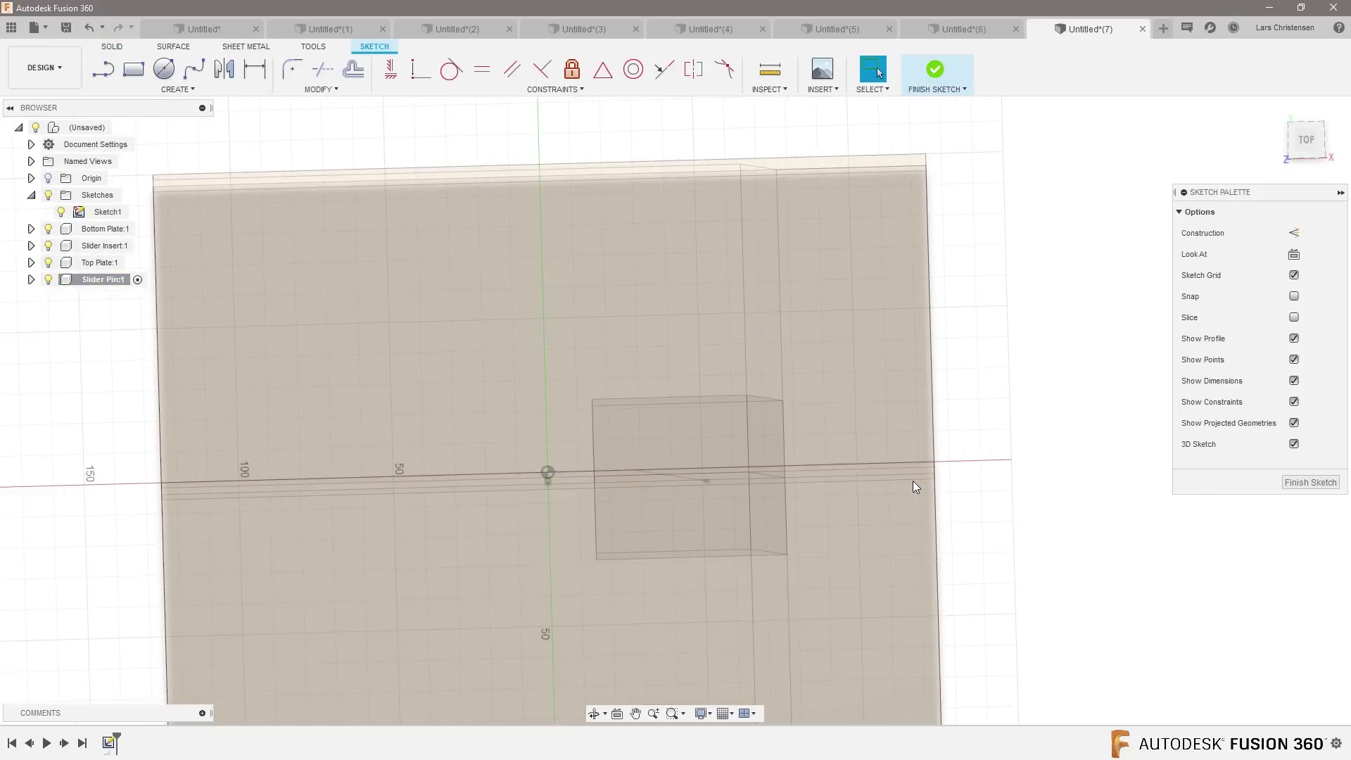
{"action": "key", "text": "p"}
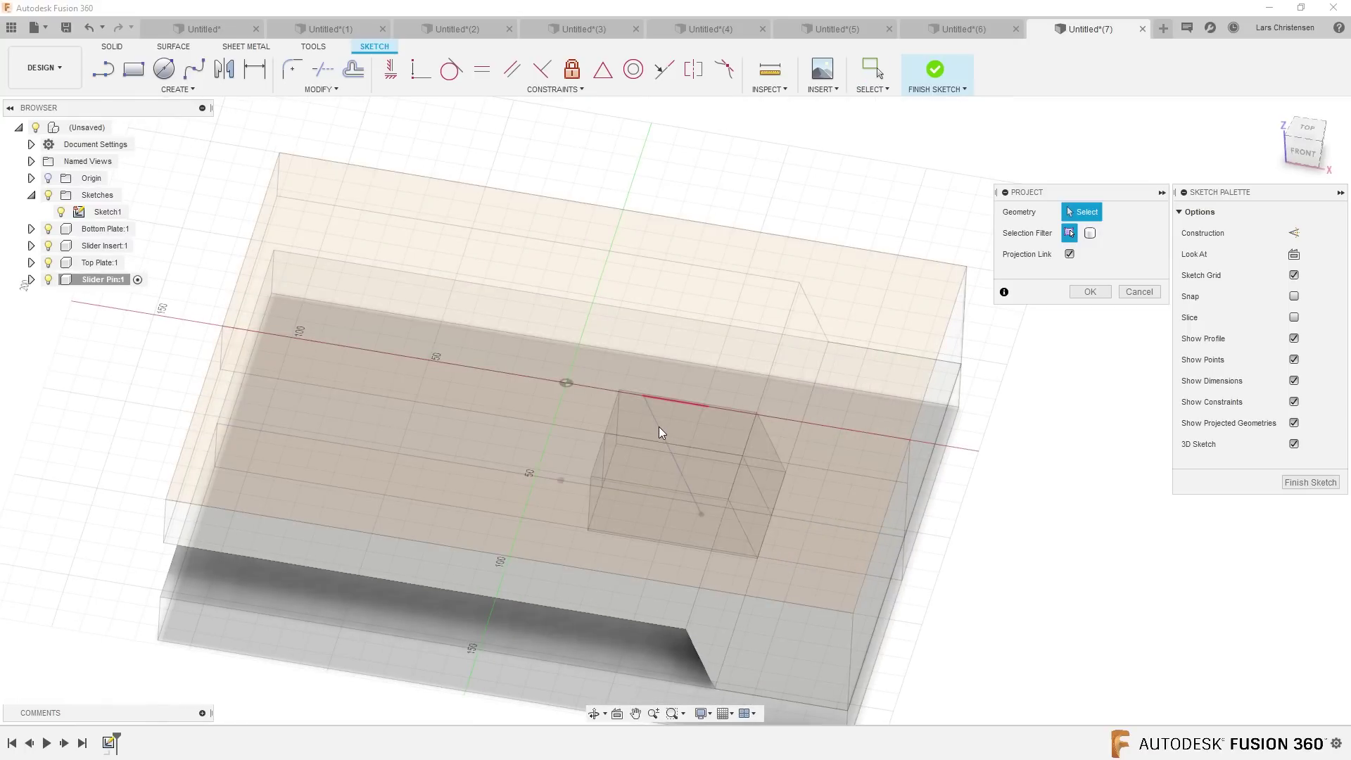
{"action": "middle_click_drag", "start_coordinate": [661, 444], "coordinate": [727, 472], "text": "shift"}
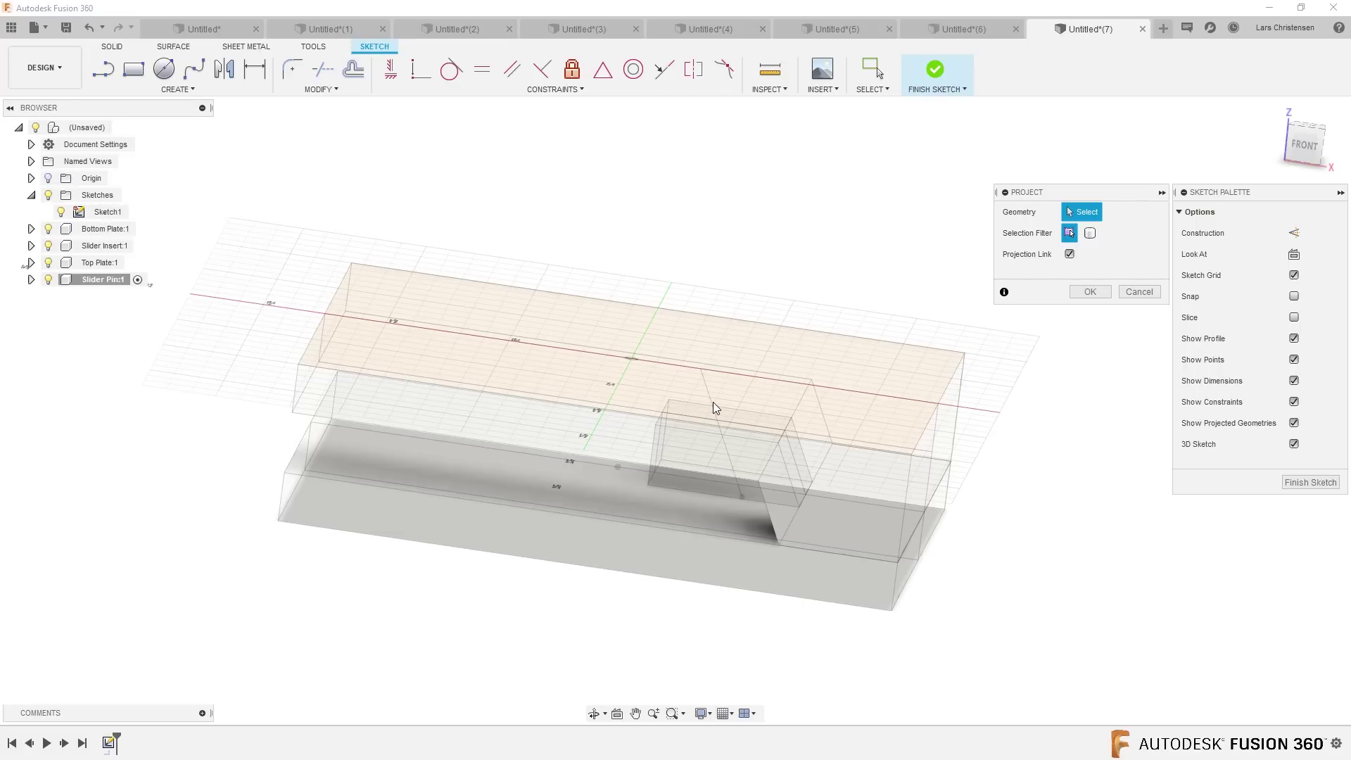
{"action": "middle_click_drag", "start_coordinate": [707, 402], "coordinate": [699, 428], "text": "shift"}
{"action": "scroll", "coordinate": [699, 428], "scroll_direction": "up", "scroll_amount": 2}
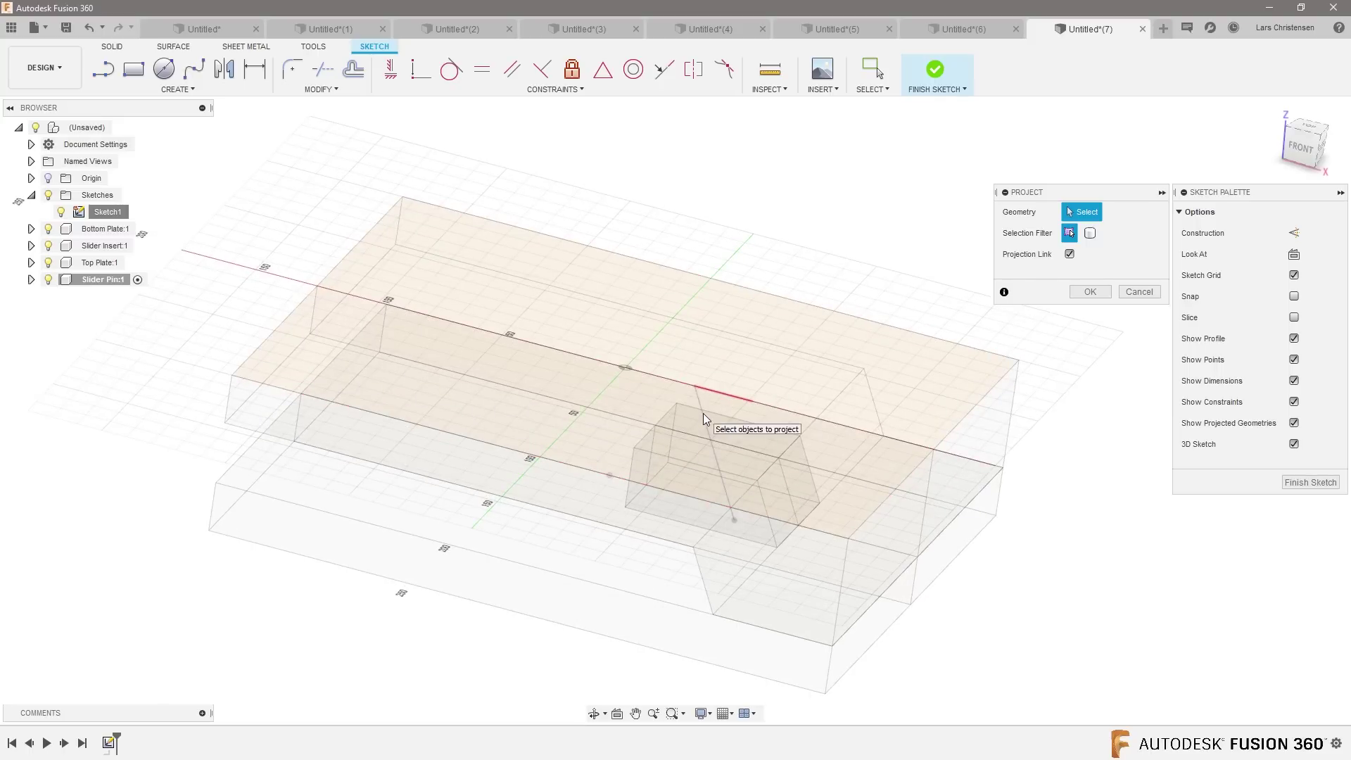
{"action": "left_click", "coordinate": [703, 413]}
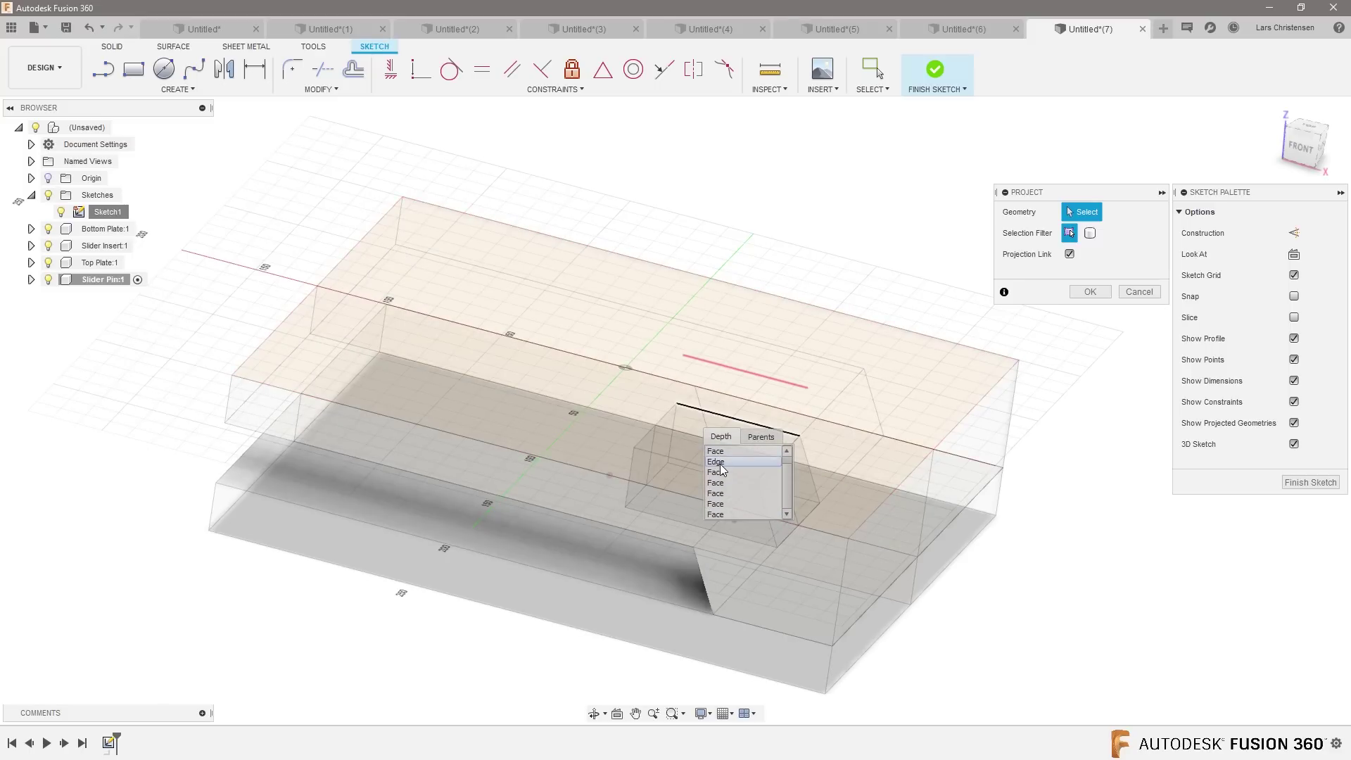
{"action": "left_click", "coordinate": [1139, 292]}
Hide the top plate component, keeping the slider insert shown.
{"action": "middle_click_drag", "start_coordinate": [1139, 291], "coordinate": [907, 232], "text": "shift"}
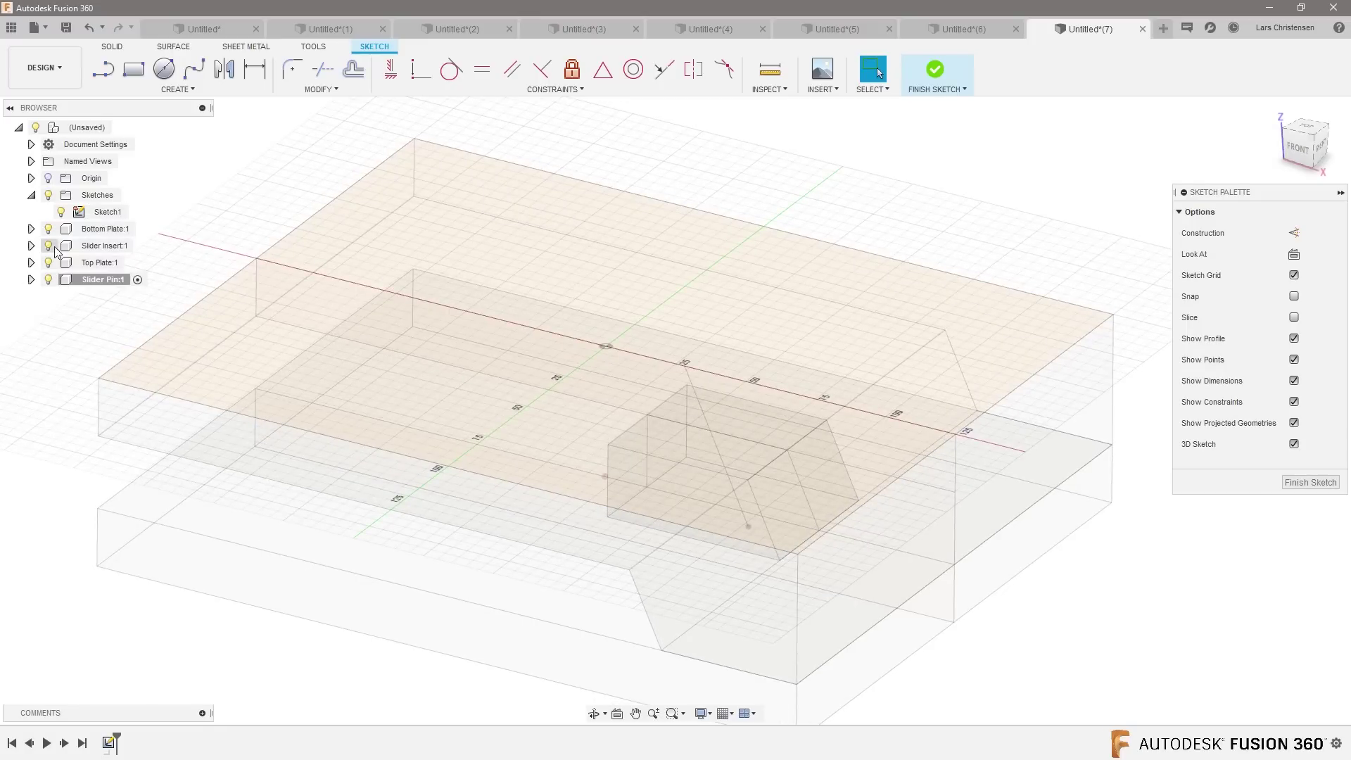
{"action": "left_click", "coordinate": [49, 246]}
{"action": "left_click", "coordinate": [49, 262]}
{"action": "left_click", "coordinate": [48, 263]}
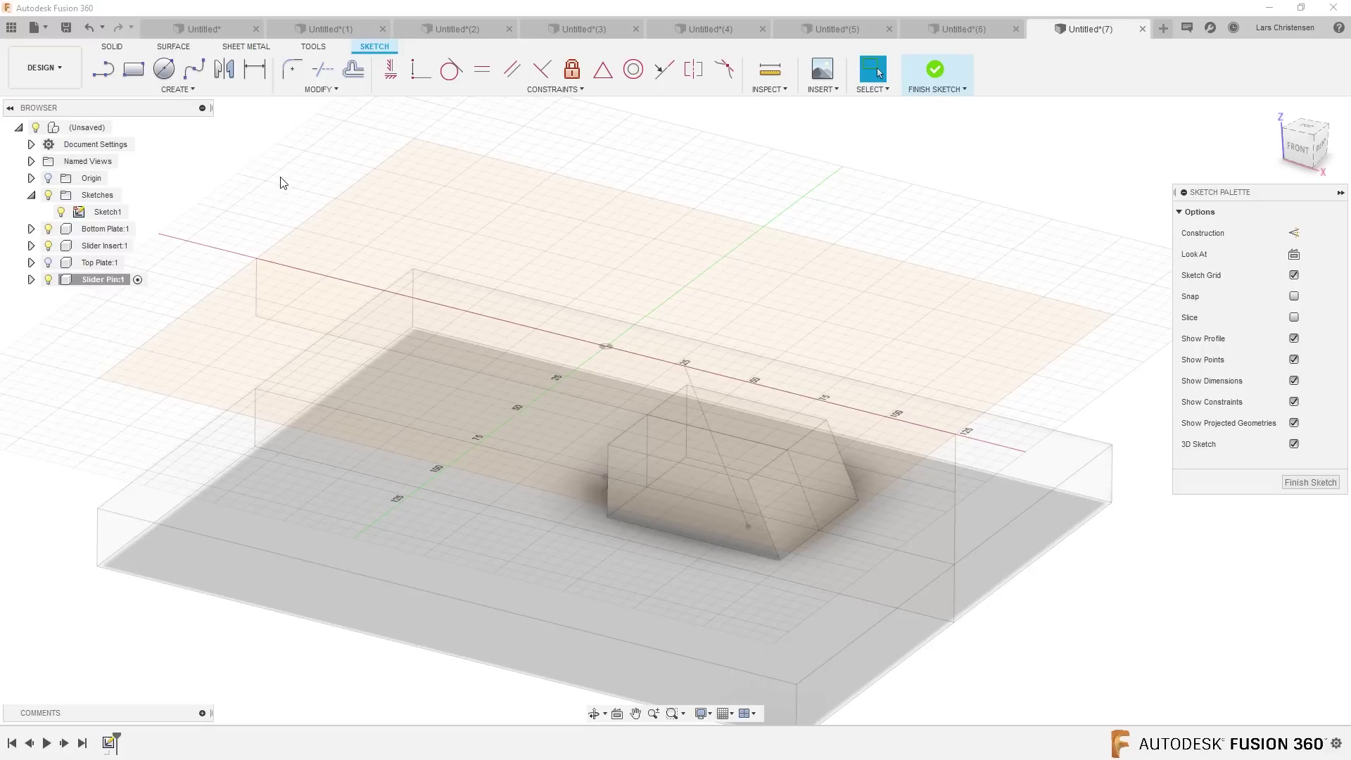
Project the slanted sketch line onto the slider pin sketch on the top plate's upper face, and show the top plate component again.
{"action": "key", "text": "p"}
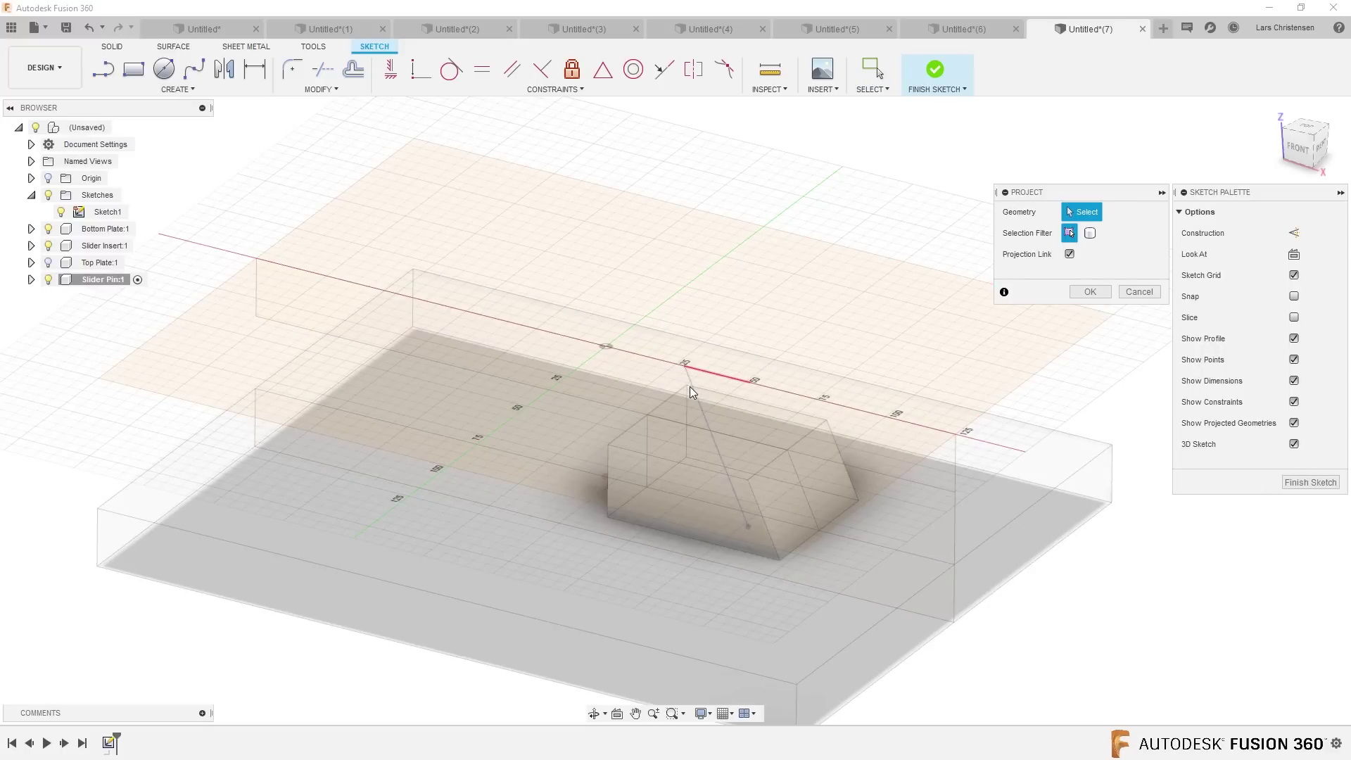
{"action": "scroll", "coordinate": [715, 399], "scroll_direction": "up", "scroll_amount": 3}
{"action": "scroll", "coordinate": [775, 367], "scroll_direction": "up", "scroll_amount": 4}
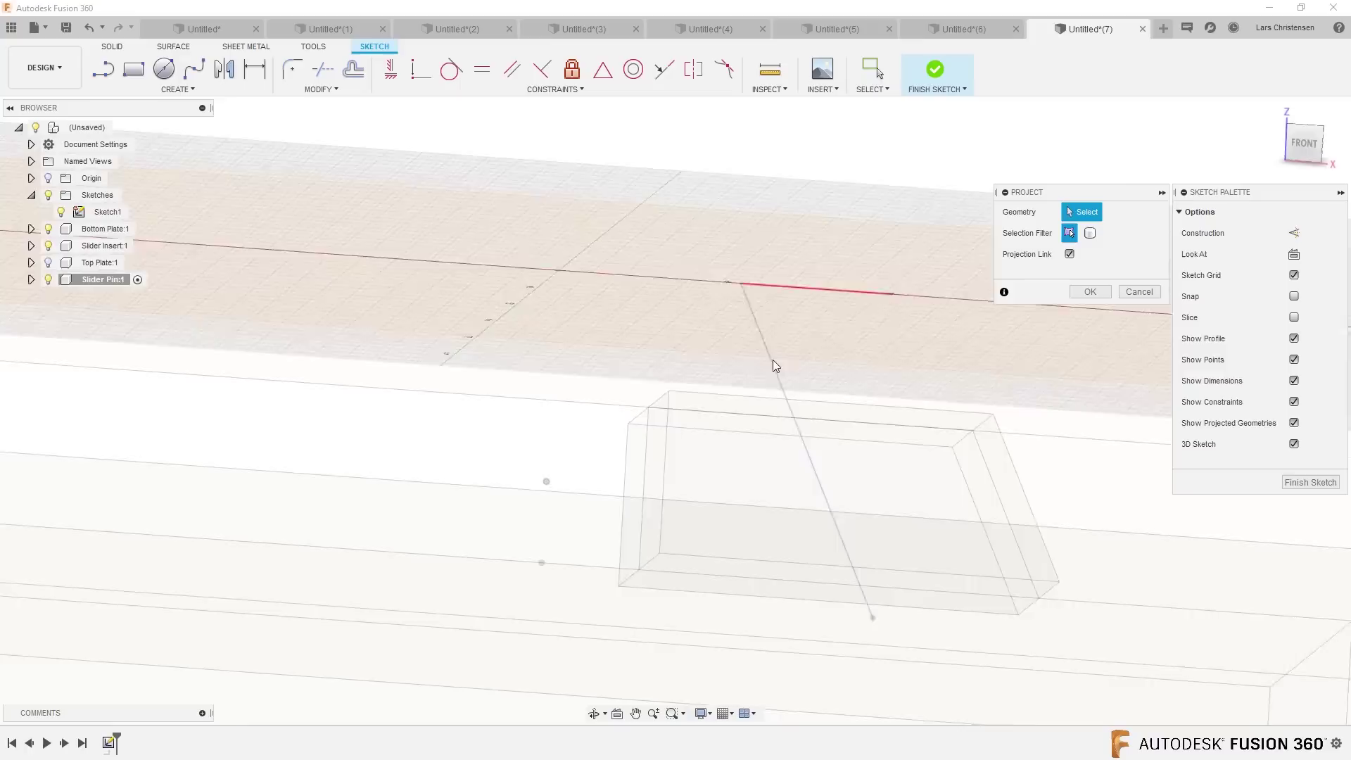
{"action": "left_click", "coordinate": [774, 362]}
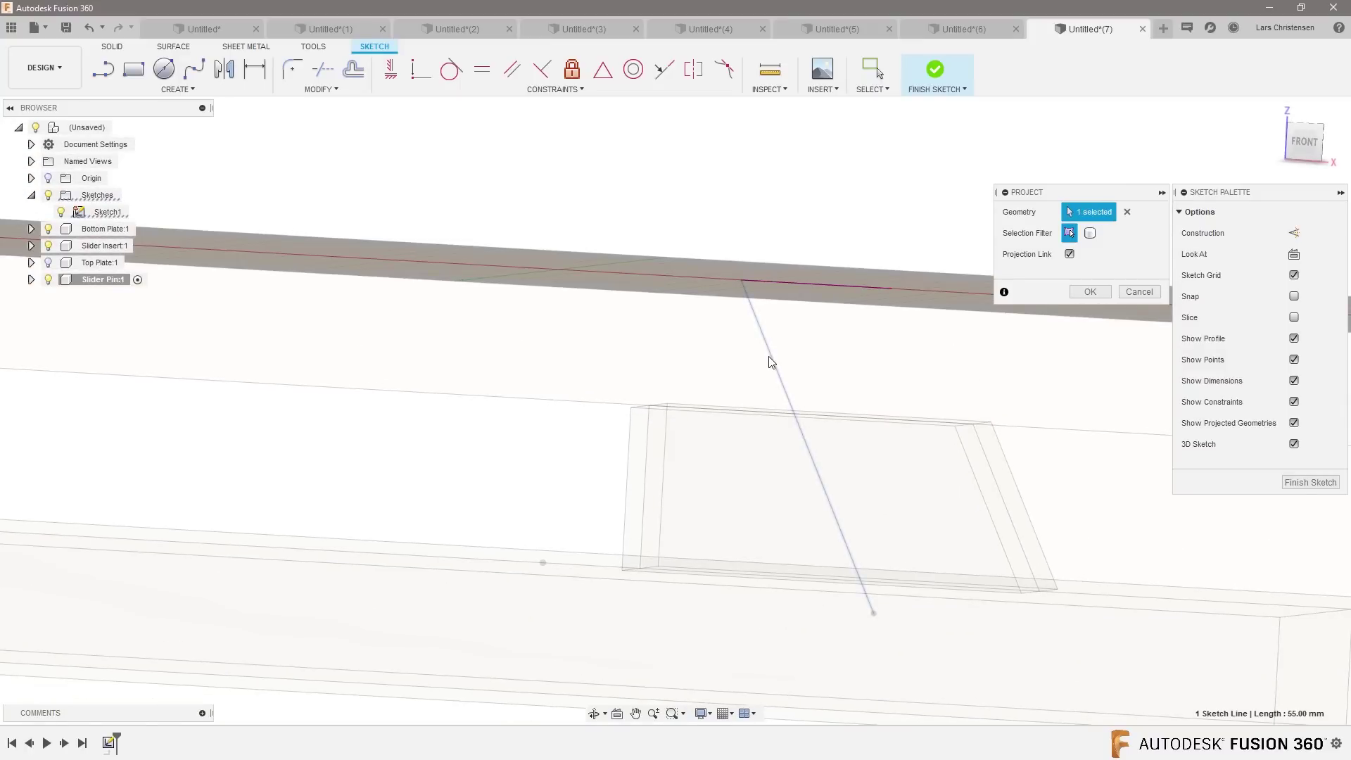
{"action": "left_click", "coordinate": [1090, 292]}
{"action": "key", "text": "F6"}
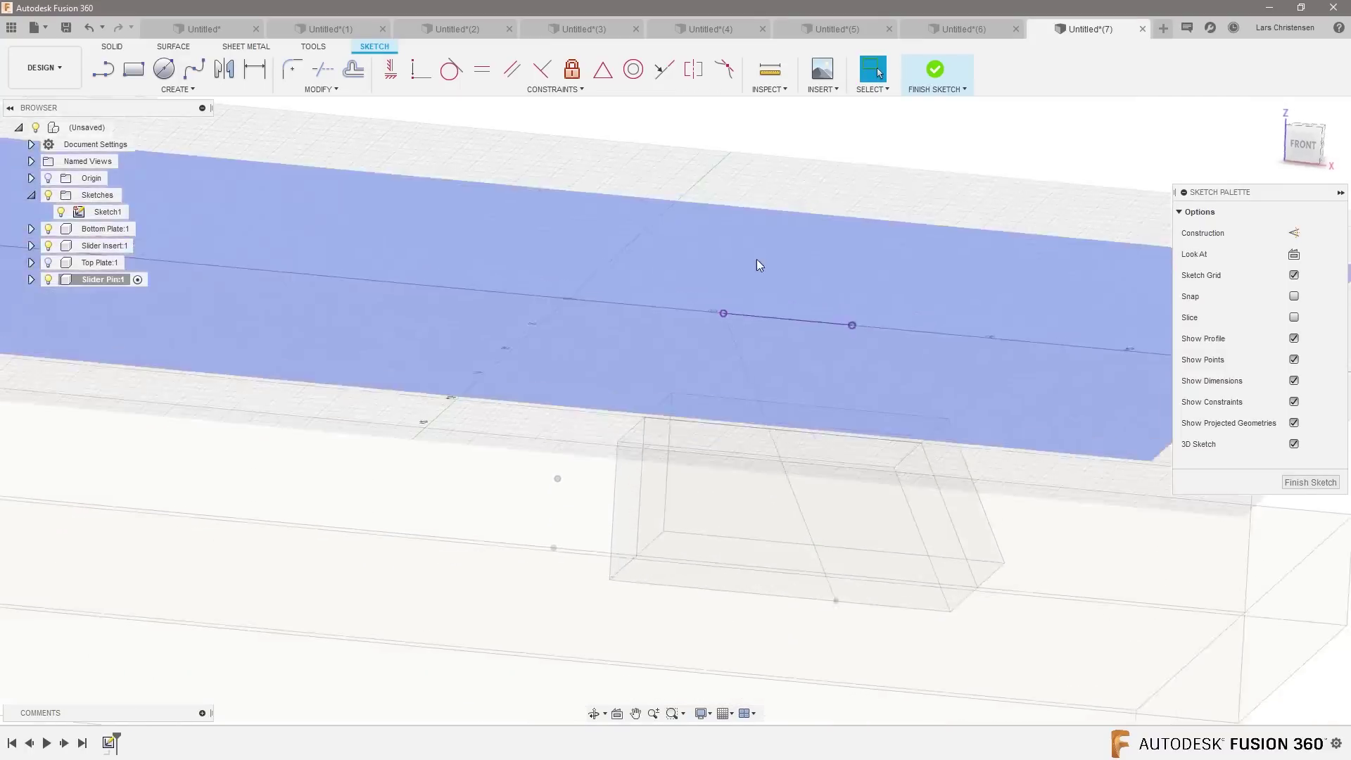
{"action": "left_click", "coordinate": [49, 262]}
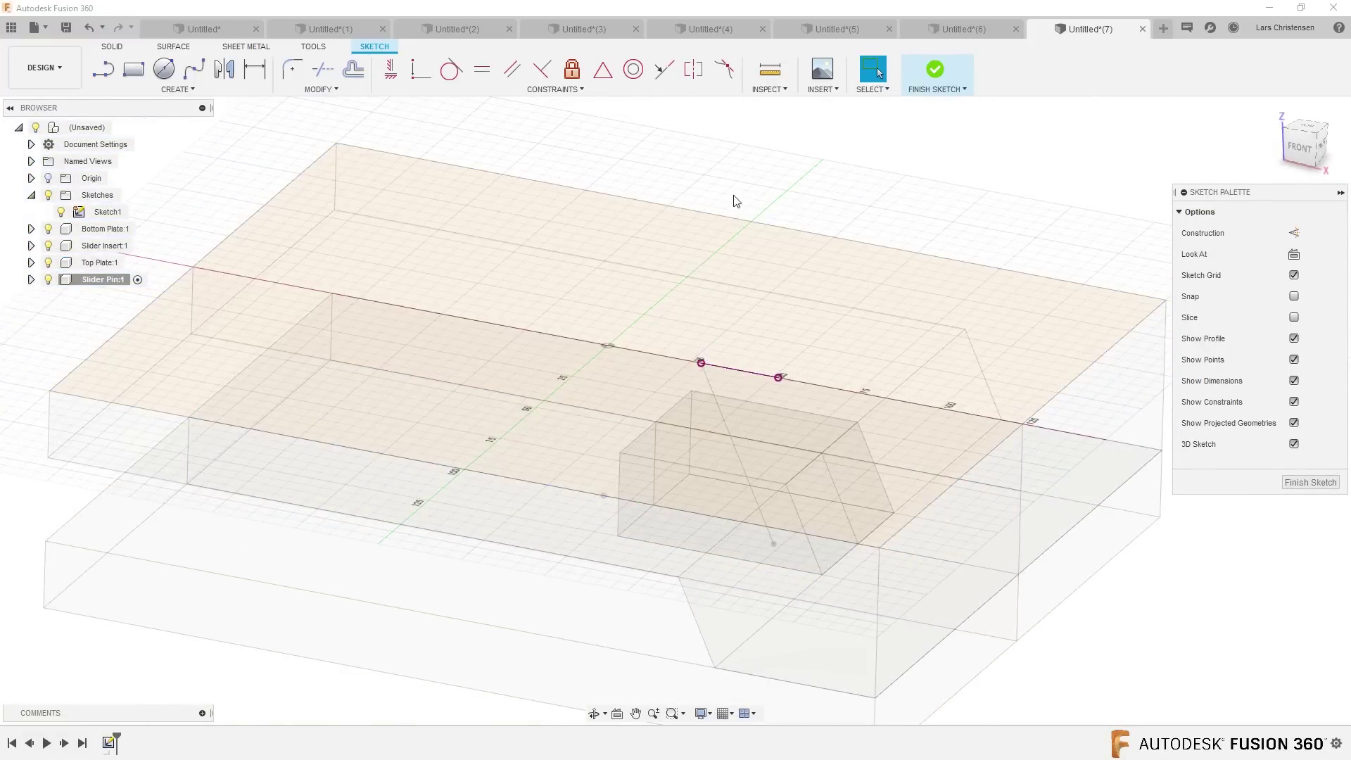
Draw a 10 mm diameter circle centred on the projected line's endpoint where the slanted line meets the top plate's upper face.
{"action": "key", "text": "c"}
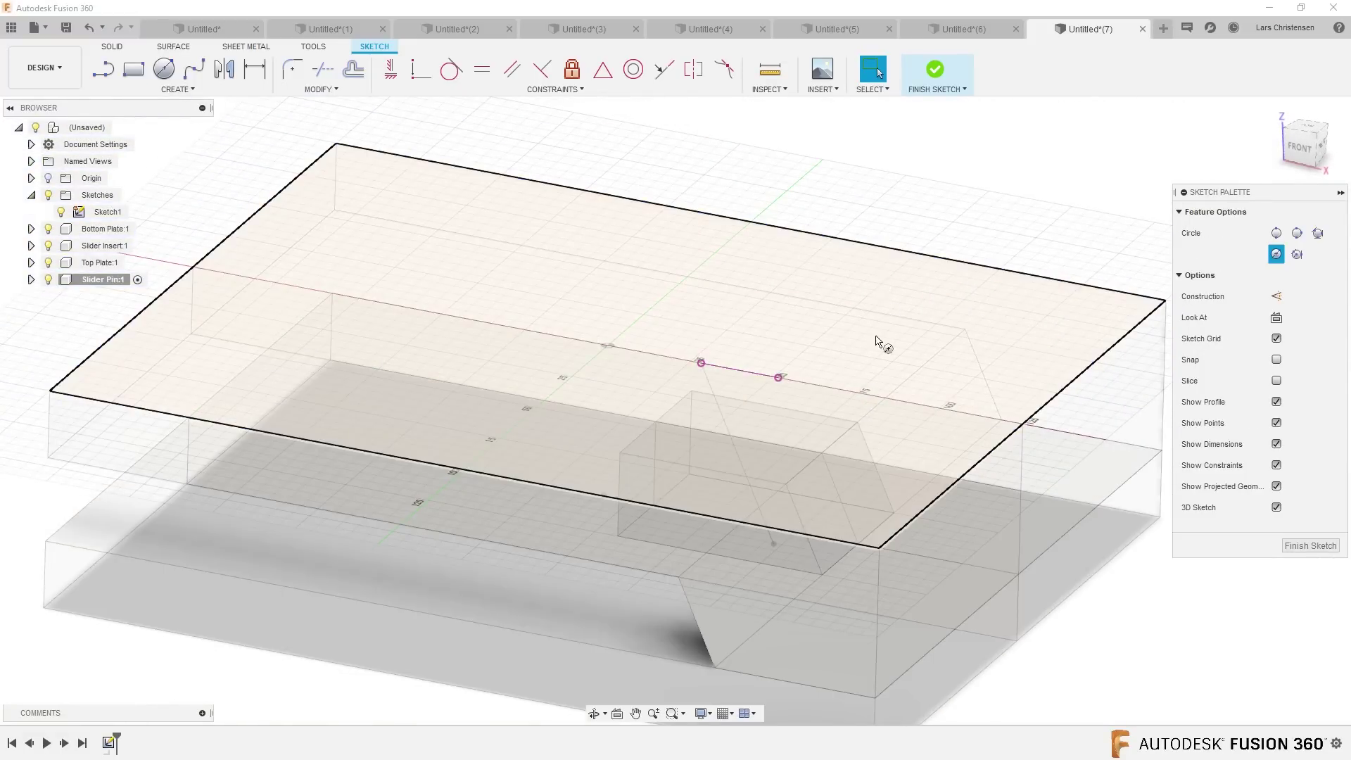
{"action": "left_click", "coordinate": [701, 363]}
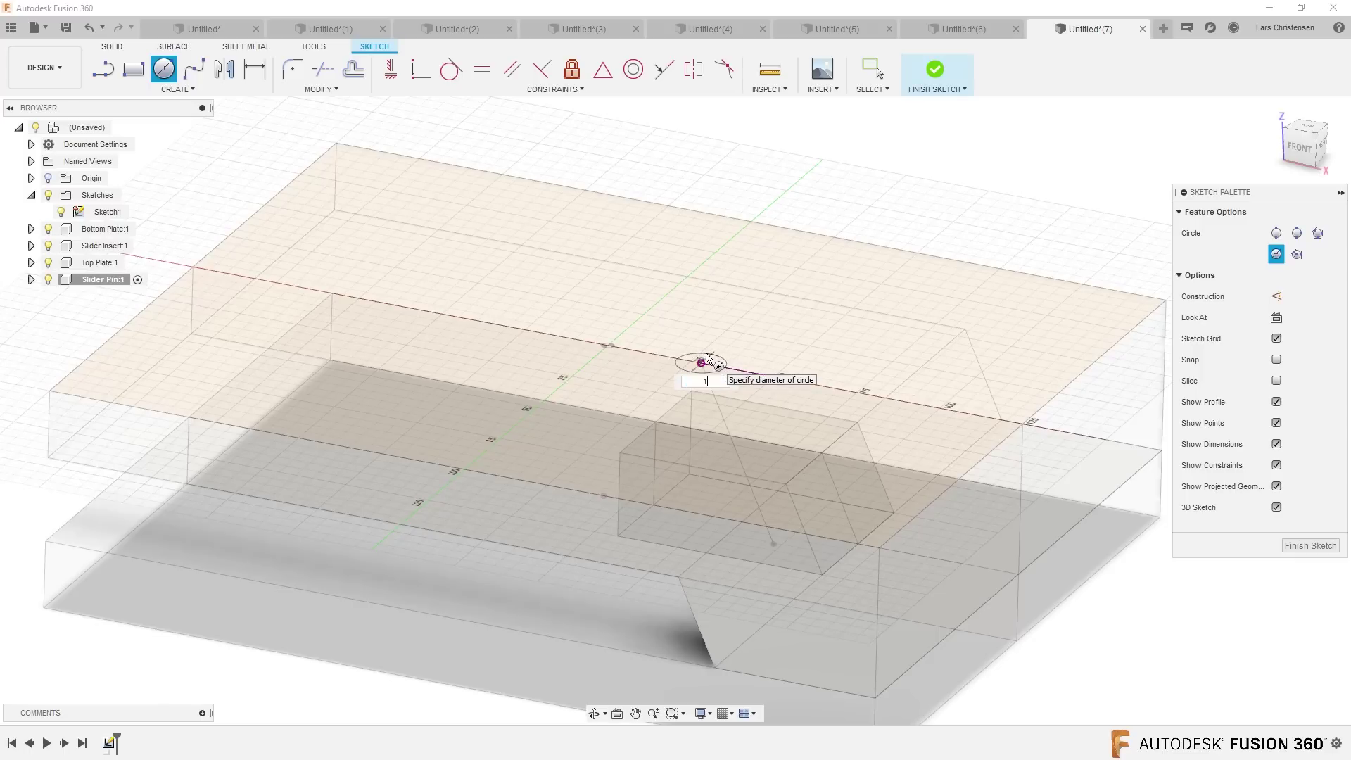
{"action": "key", "text": "Return"}
{"action": "key", "text": "Escape"}
{"action": "middle_click_drag", "start_coordinate": [707, 358], "coordinate": [943, 446], "text": "shift"}
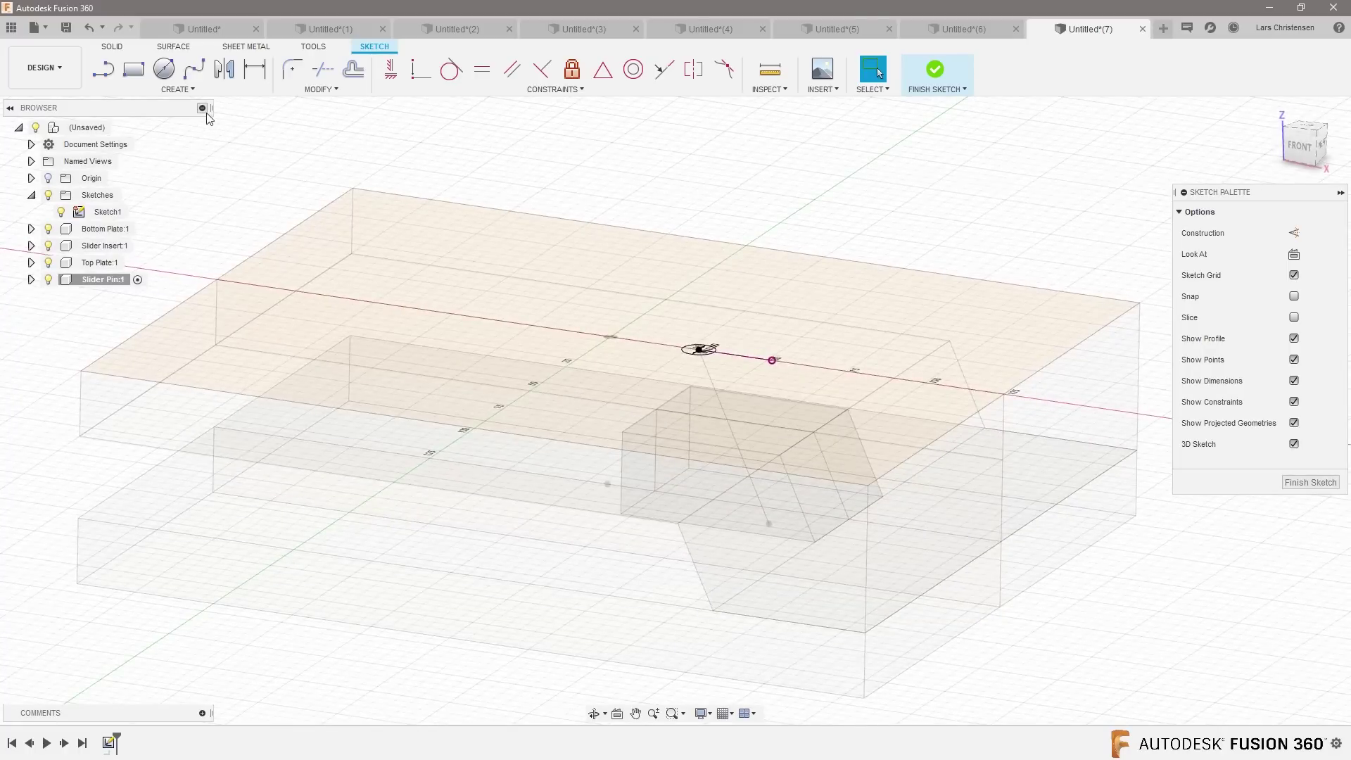
Sweep the circle profile along the slanted sketch line as a new body, using the single path type and perpendicular orientation.
{"action": "left_click", "coordinate": [121, 48]}
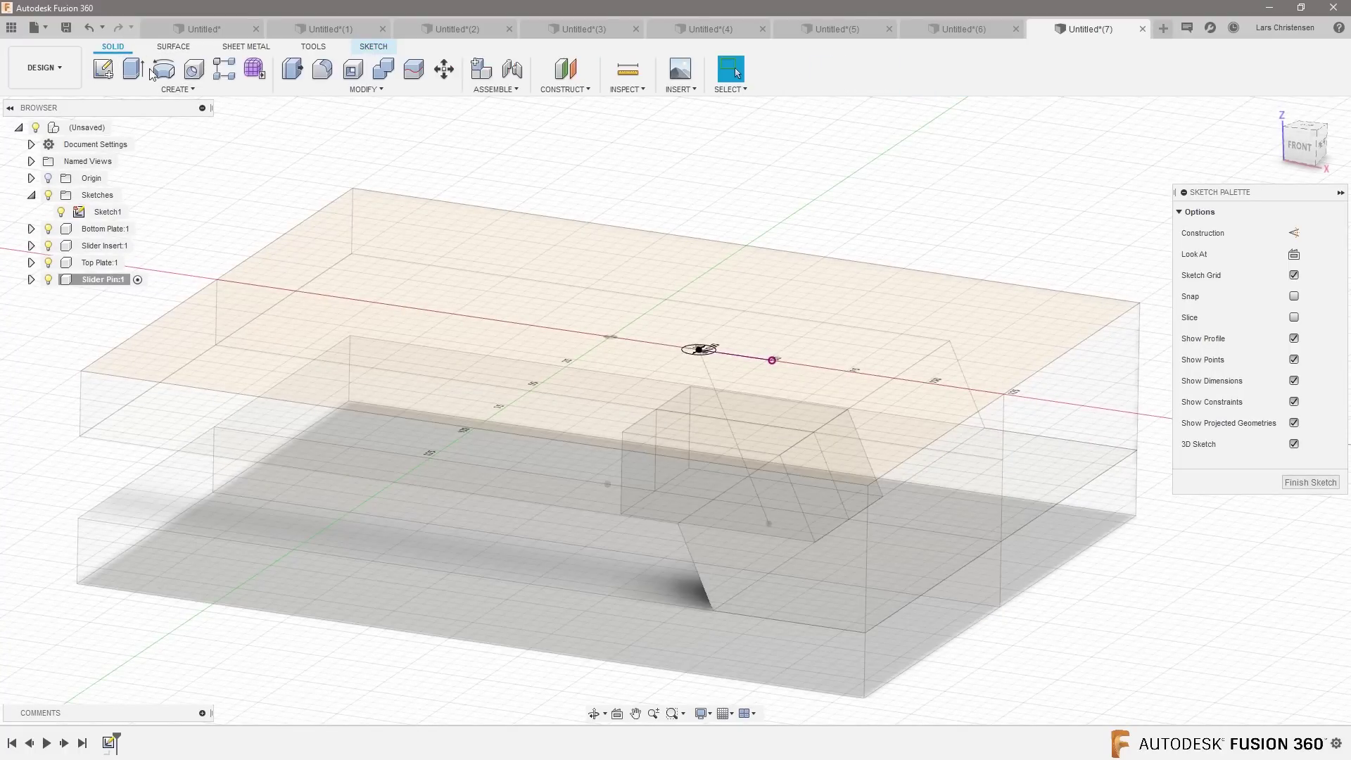
{"action": "left_click", "coordinate": [179, 85]}
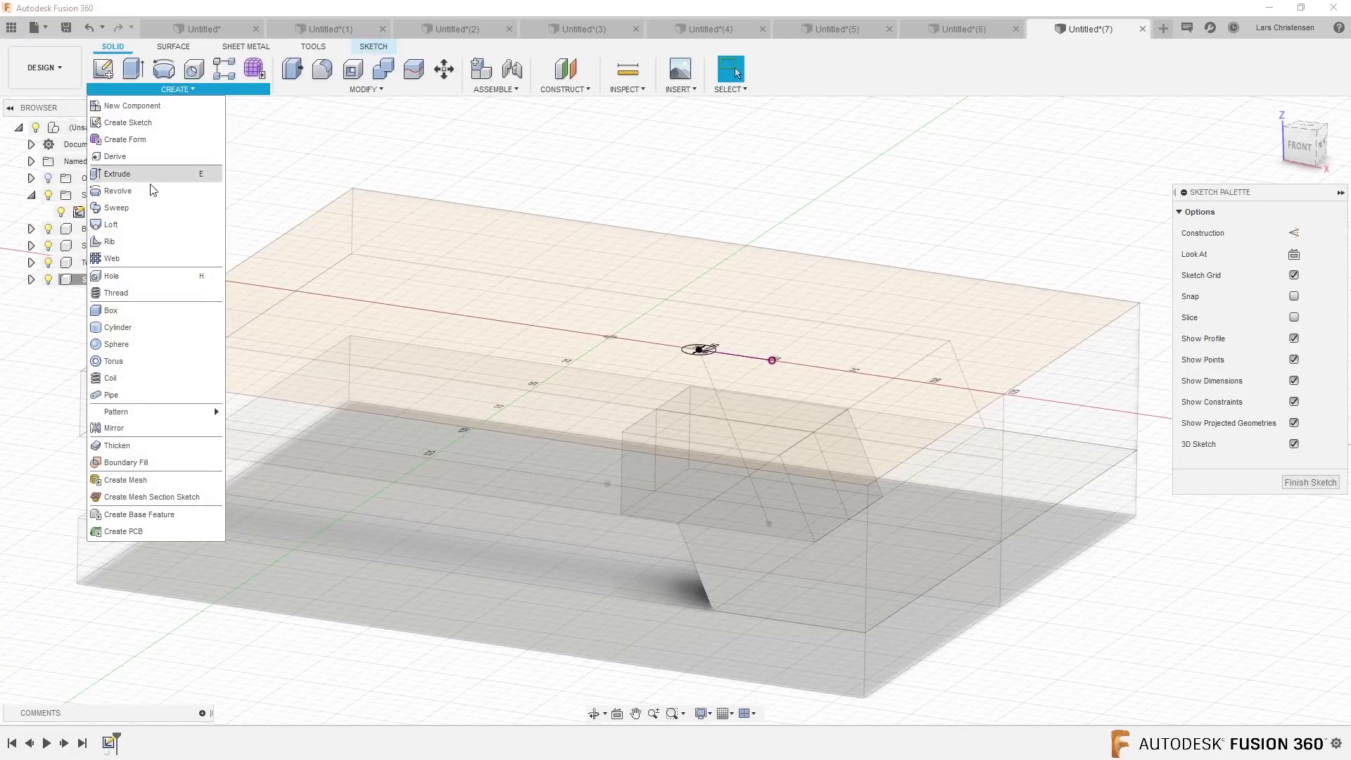
{"action": "left_click", "coordinate": [137, 208]}
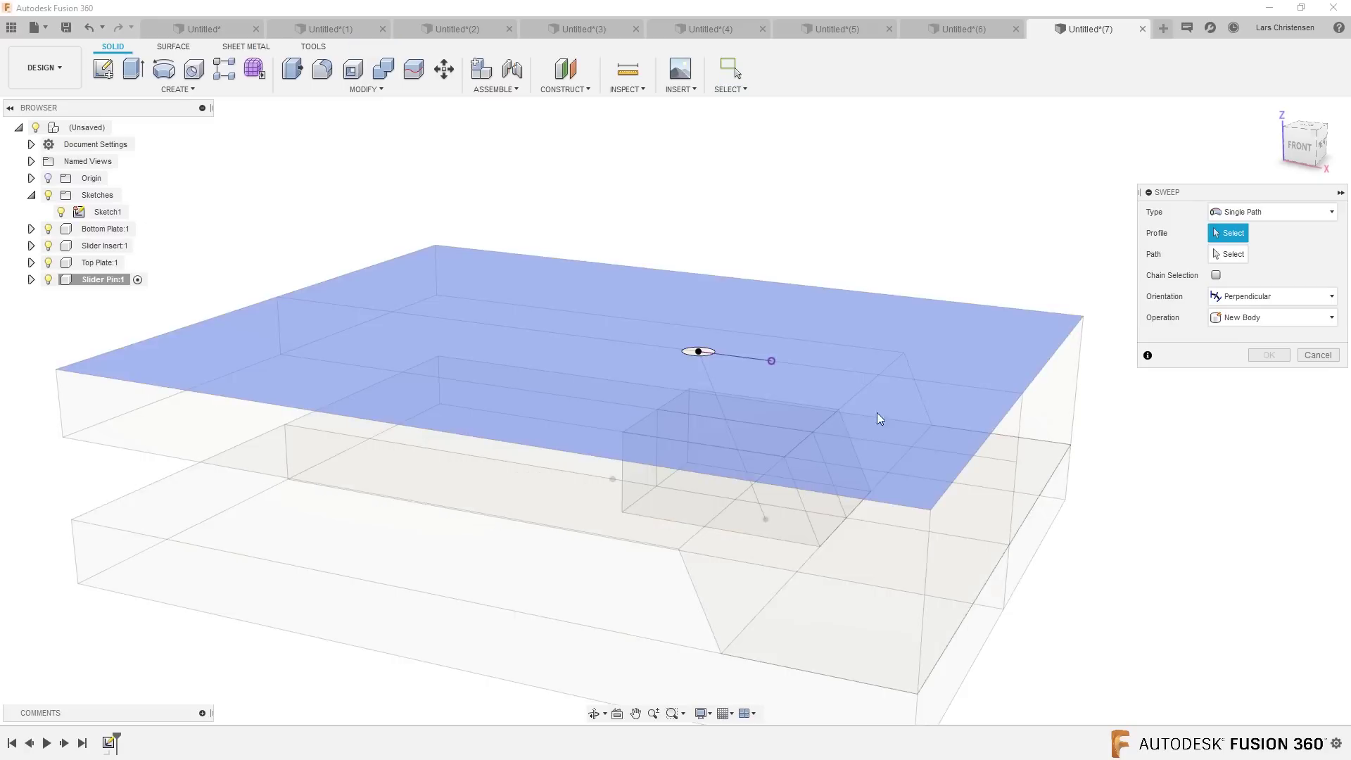
{"action": "middle_click_drag", "start_coordinate": [877, 412], "coordinate": [876, 361], "text": "shift"}
{"action": "left_click", "coordinate": [700, 401]}
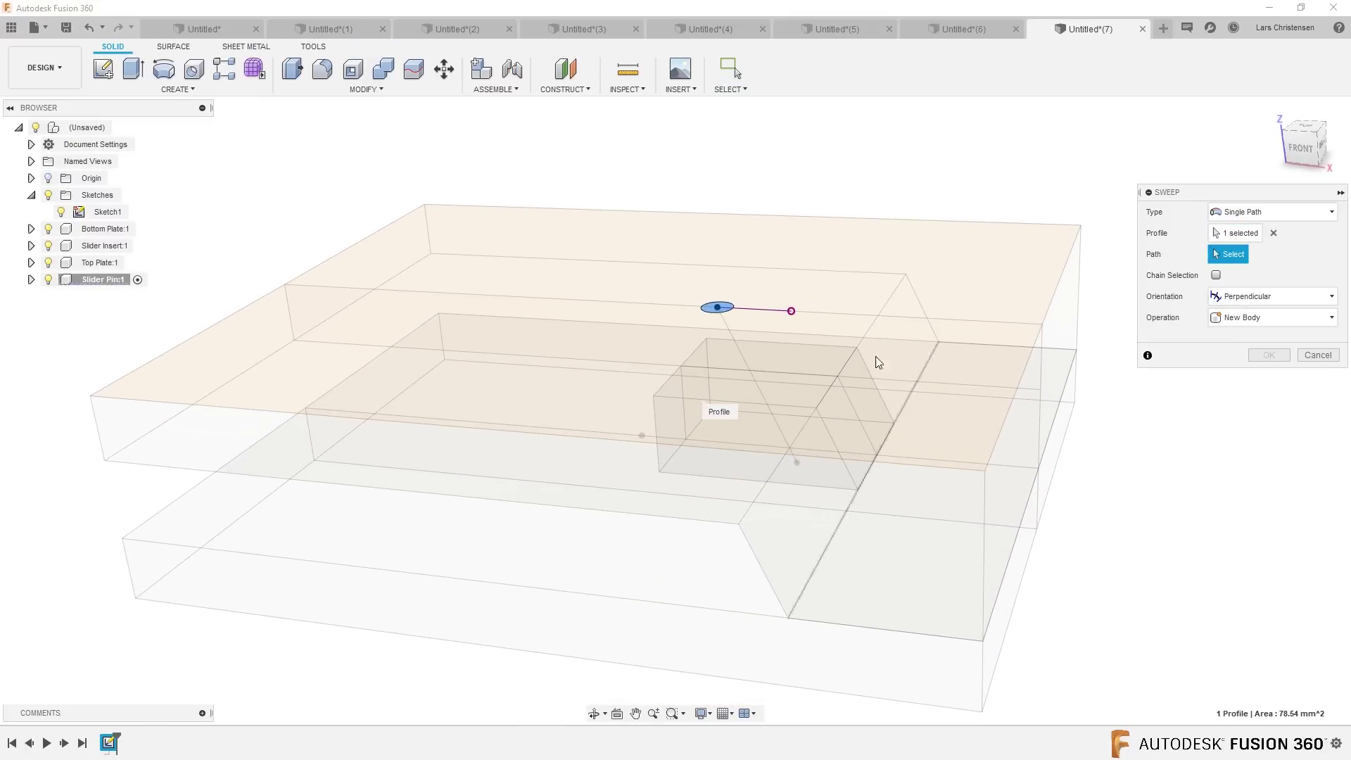
{"action": "left_click", "coordinate": [745, 362]}
{"action": "mouse_move", "coordinate": [836, 403]}
{"action": "middle_mouse_down", "text": "shift"}
{"action": "mouse_move", "coordinate": [884, 420]}
{"action": "mouse_move", "coordinate": [894, 457]}
{"action": "middle_mouse_up", "text": "shift"}
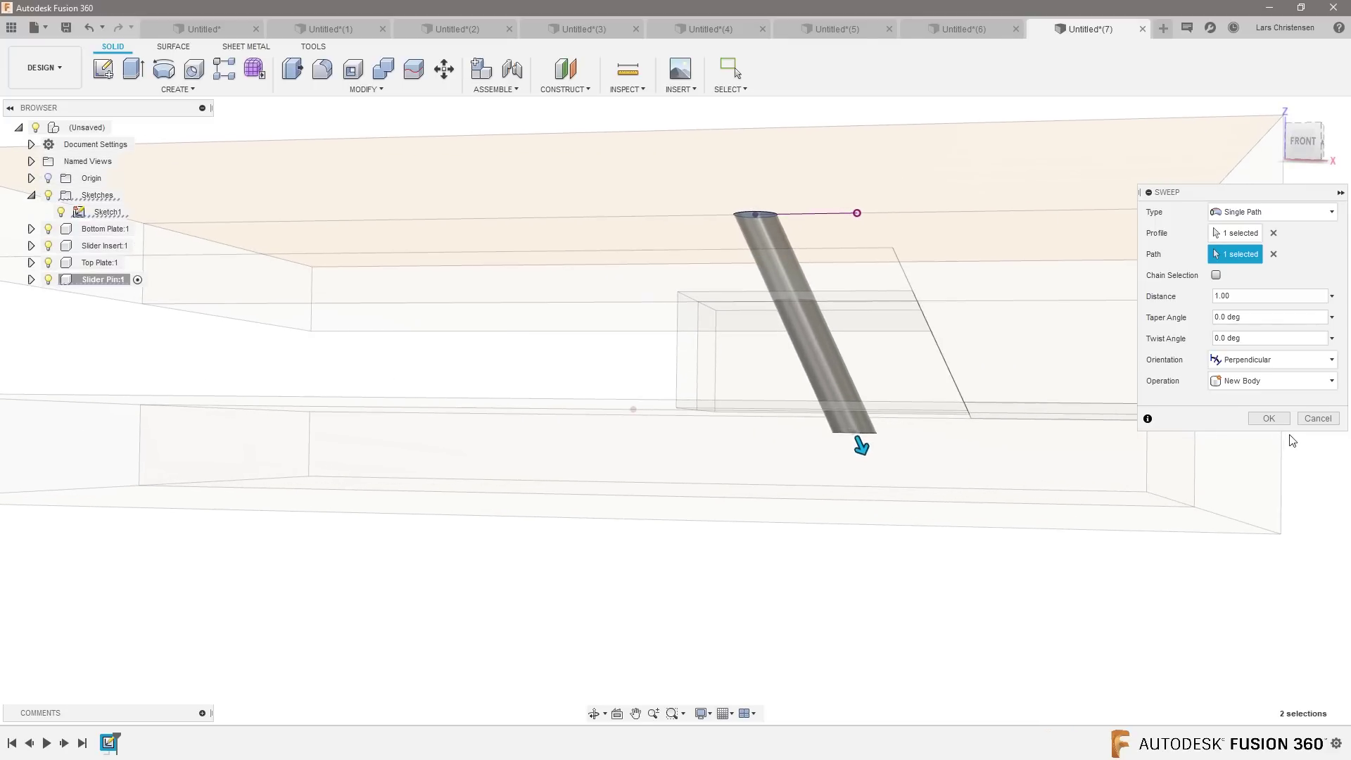
{"action": "left_click", "coordinate": [1268, 418]}
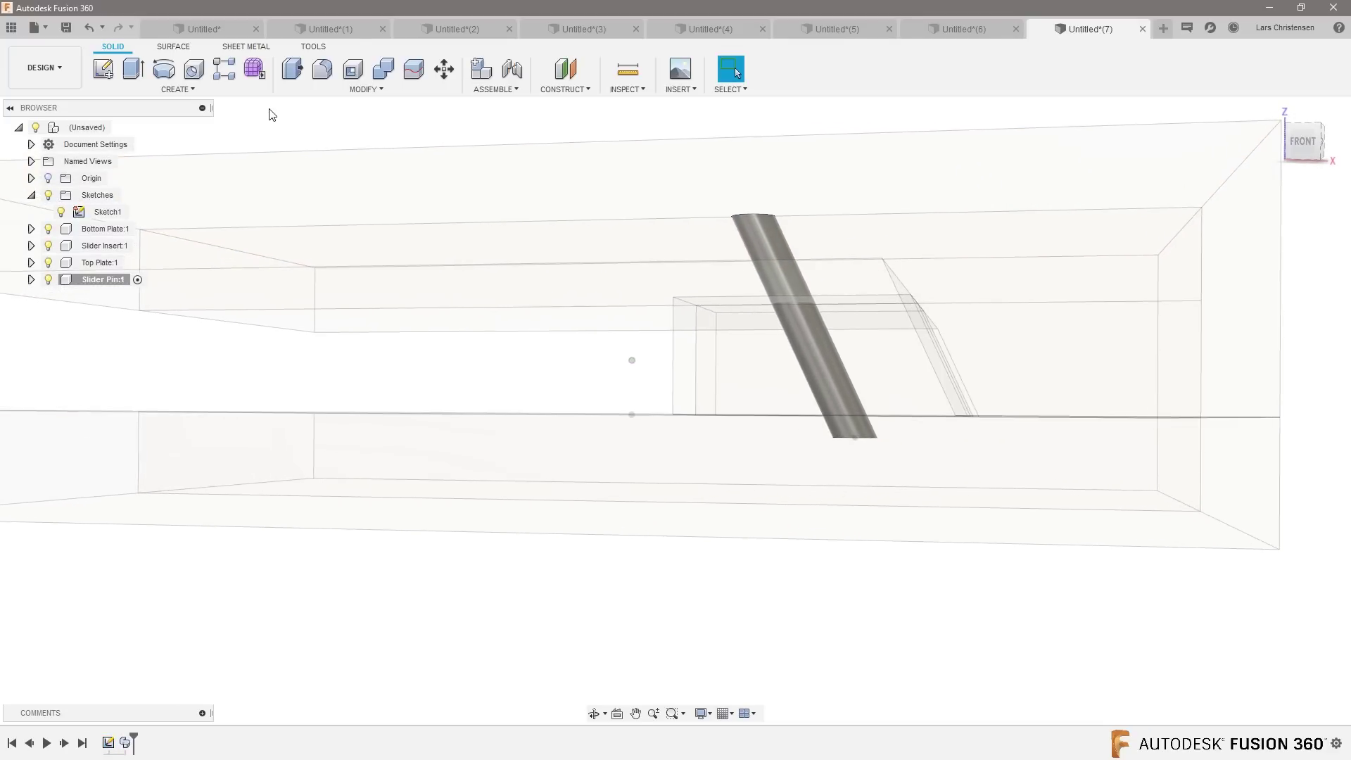
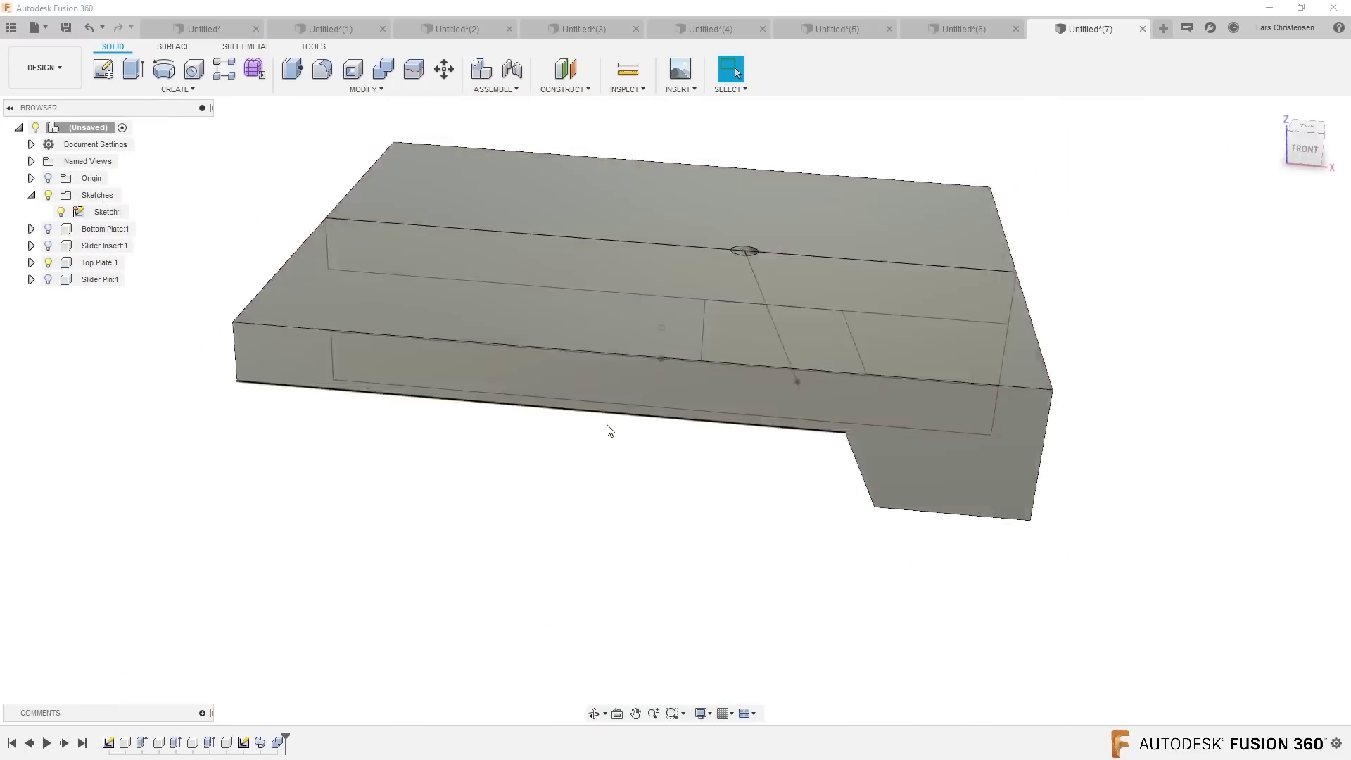
Show the slider pin, slider insert and bottom plate components again.
{"action": "left_click", "coordinate": [47, 279]}
{"action": "left_click", "coordinate": [48, 245]}
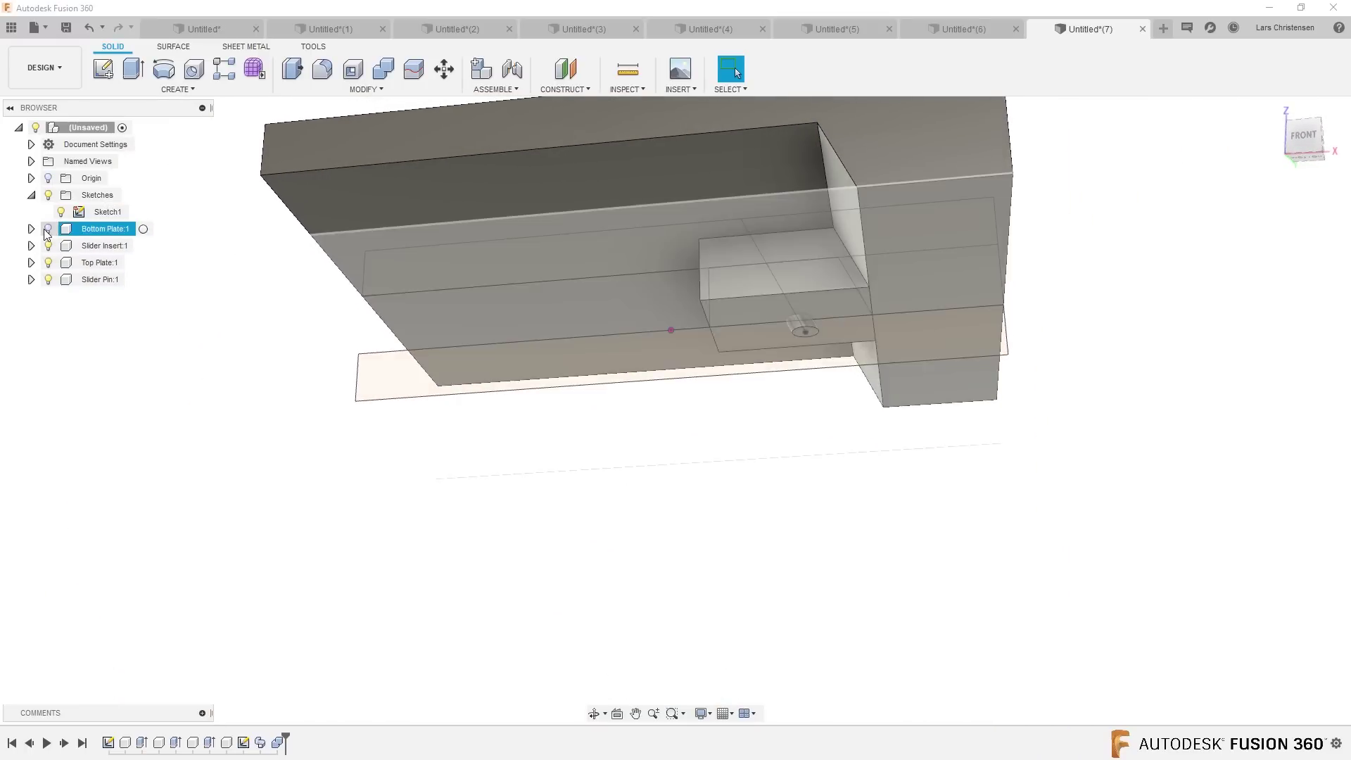
{"action": "left_click", "coordinate": [48, 228]}
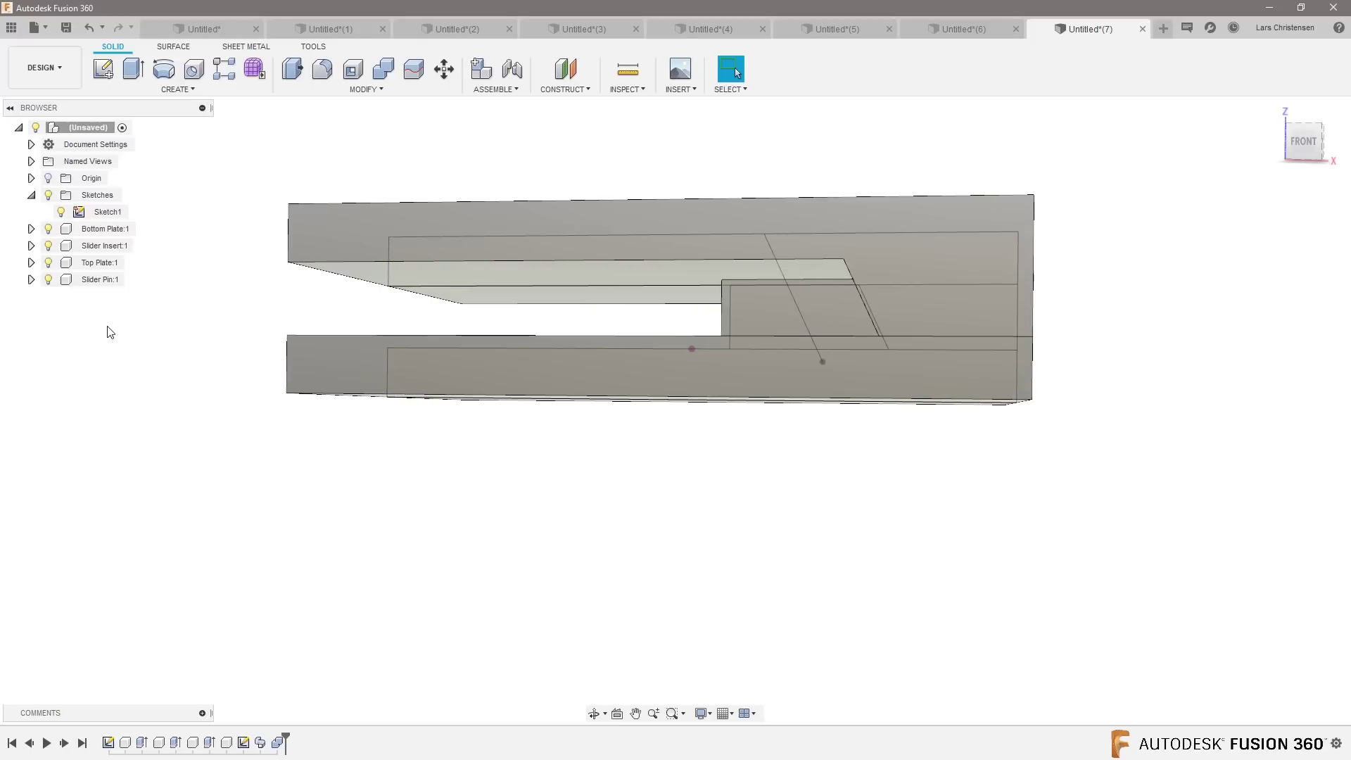
Cut the slider pin's shape out of the slider insert with Combine, keeping the tool body.
{"action": "left_click", "coordinate": [387, 73]}
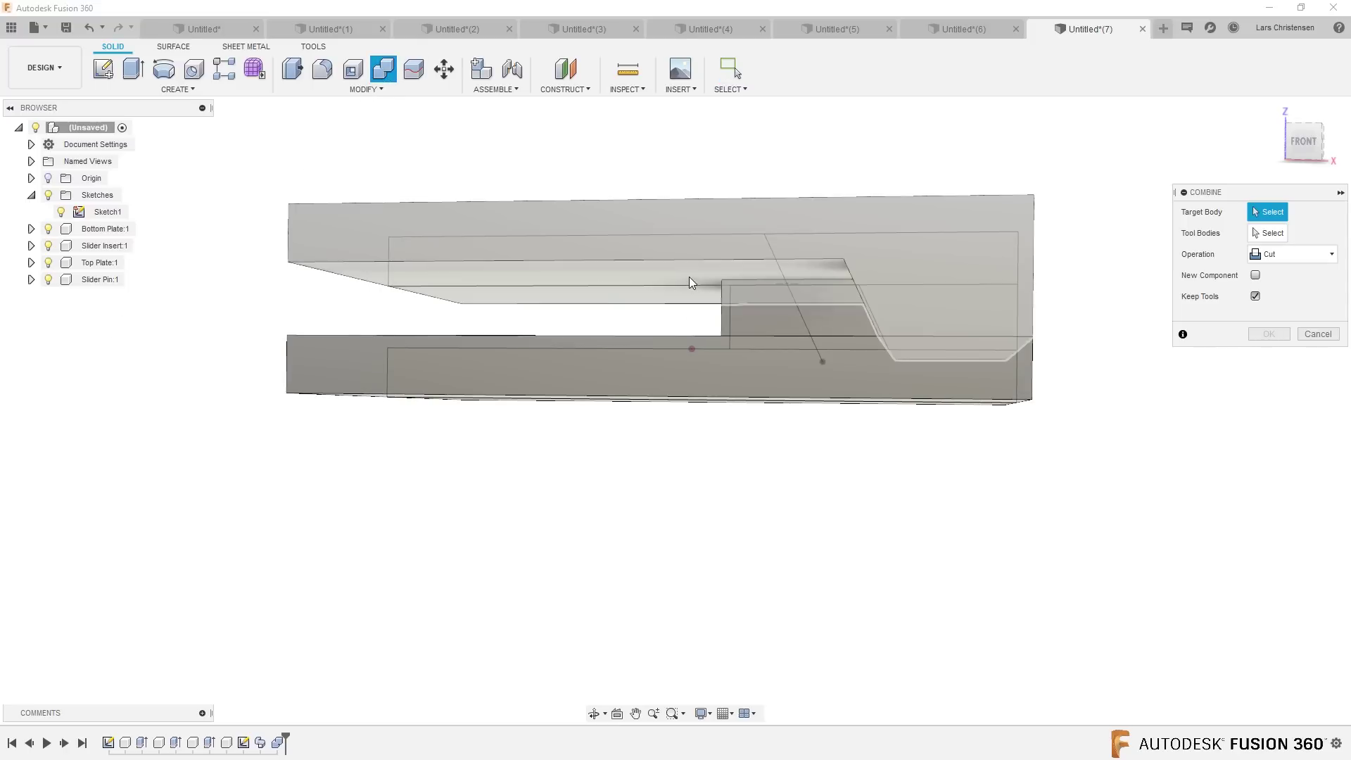
{"action": "left_click", "coordinate": [760, 321]}
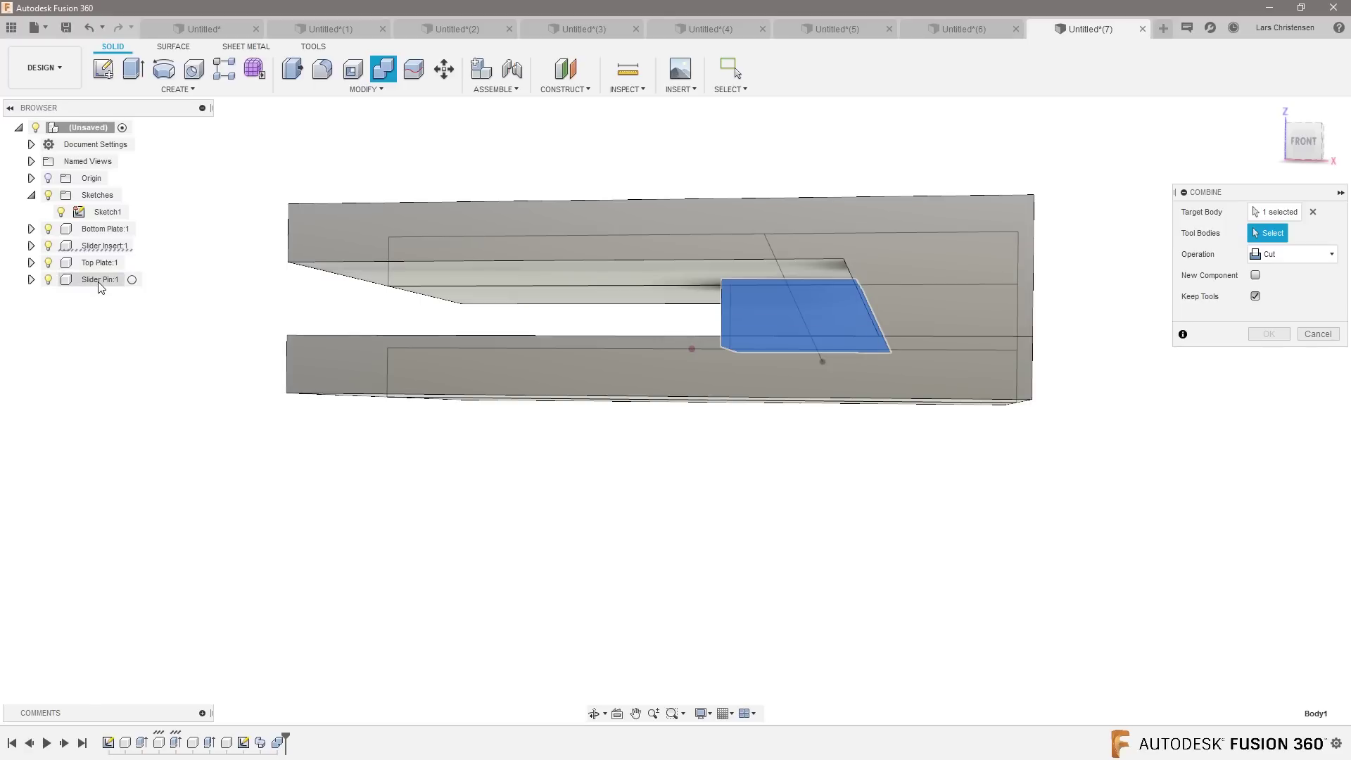
{"action": "middle_click_drag", "start_coordinate": [818, 385], "coordinate": [764, 262], "text": "shift"}
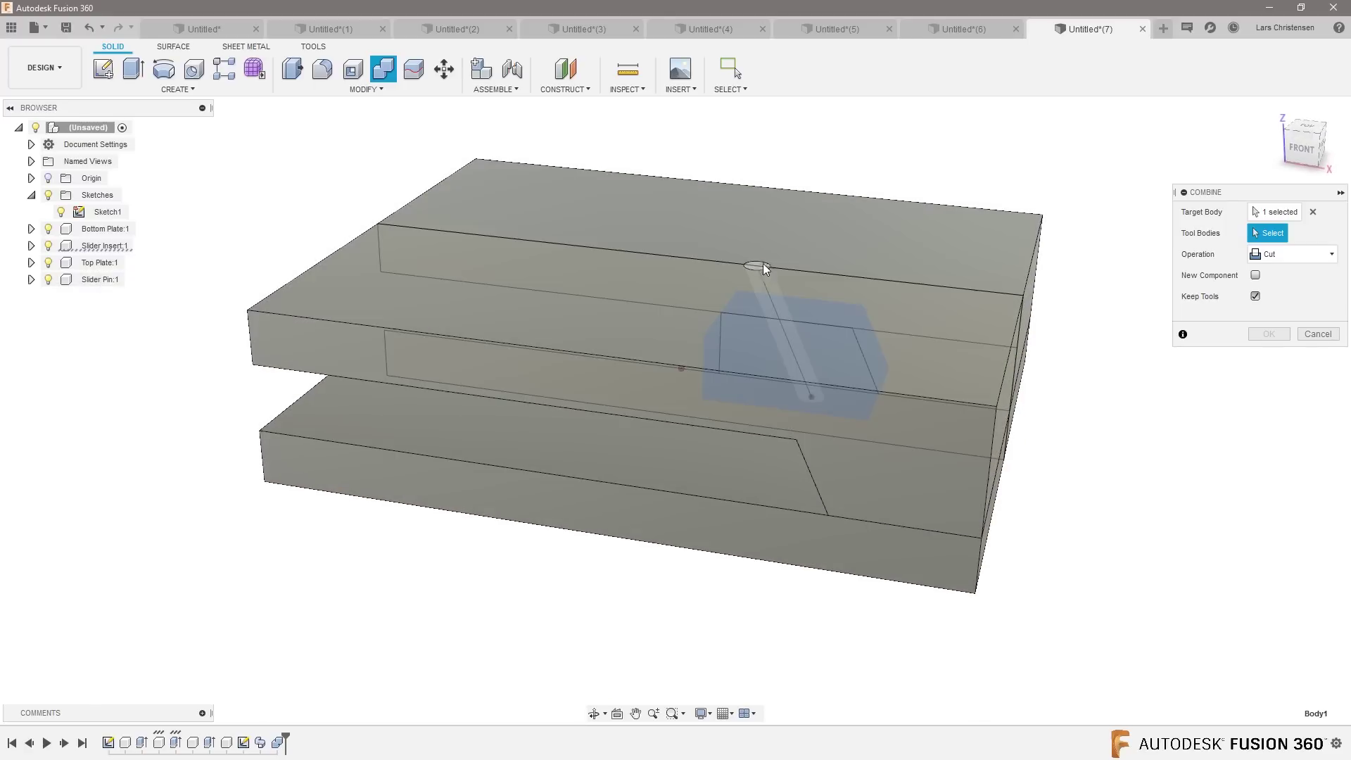
{"action": "left_click", "coordinate": [759, 267]}
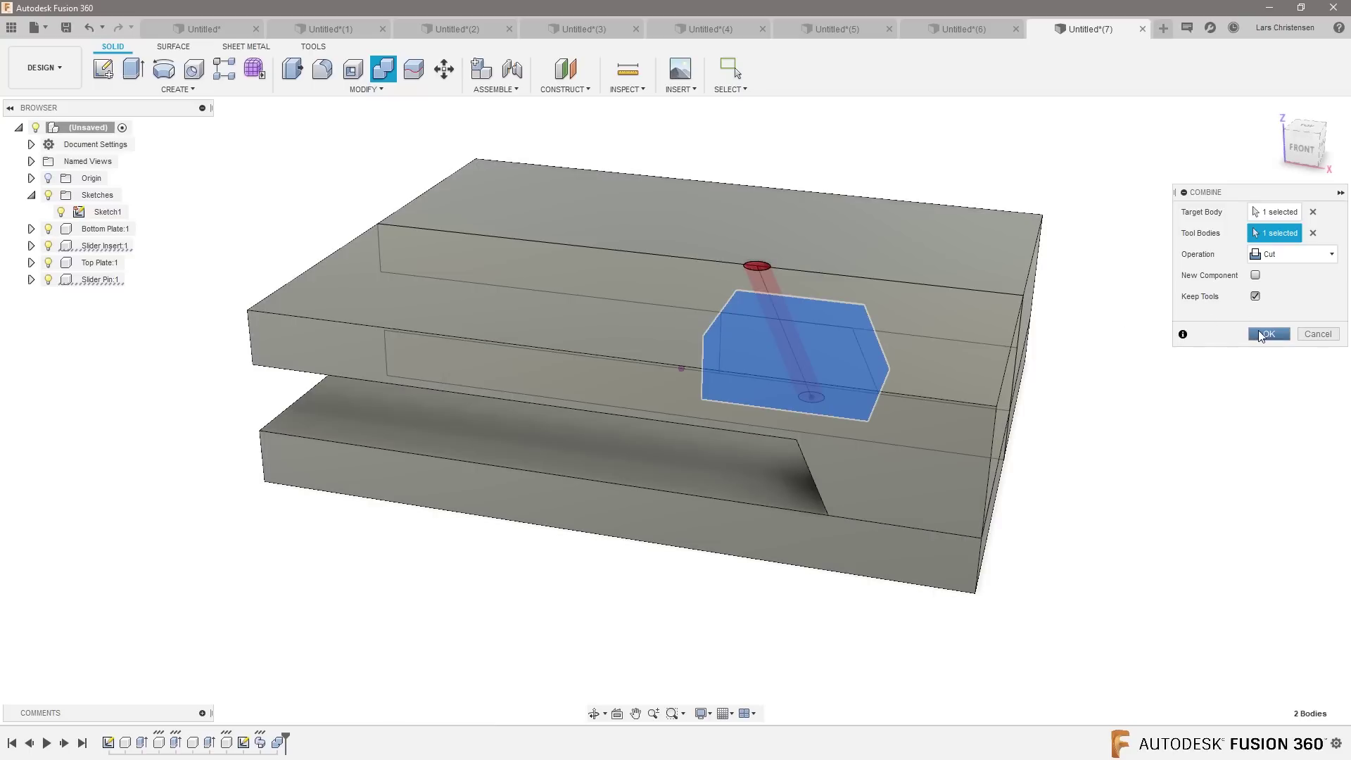
{"action": "left_click", "coordinate": [1260, 334]}
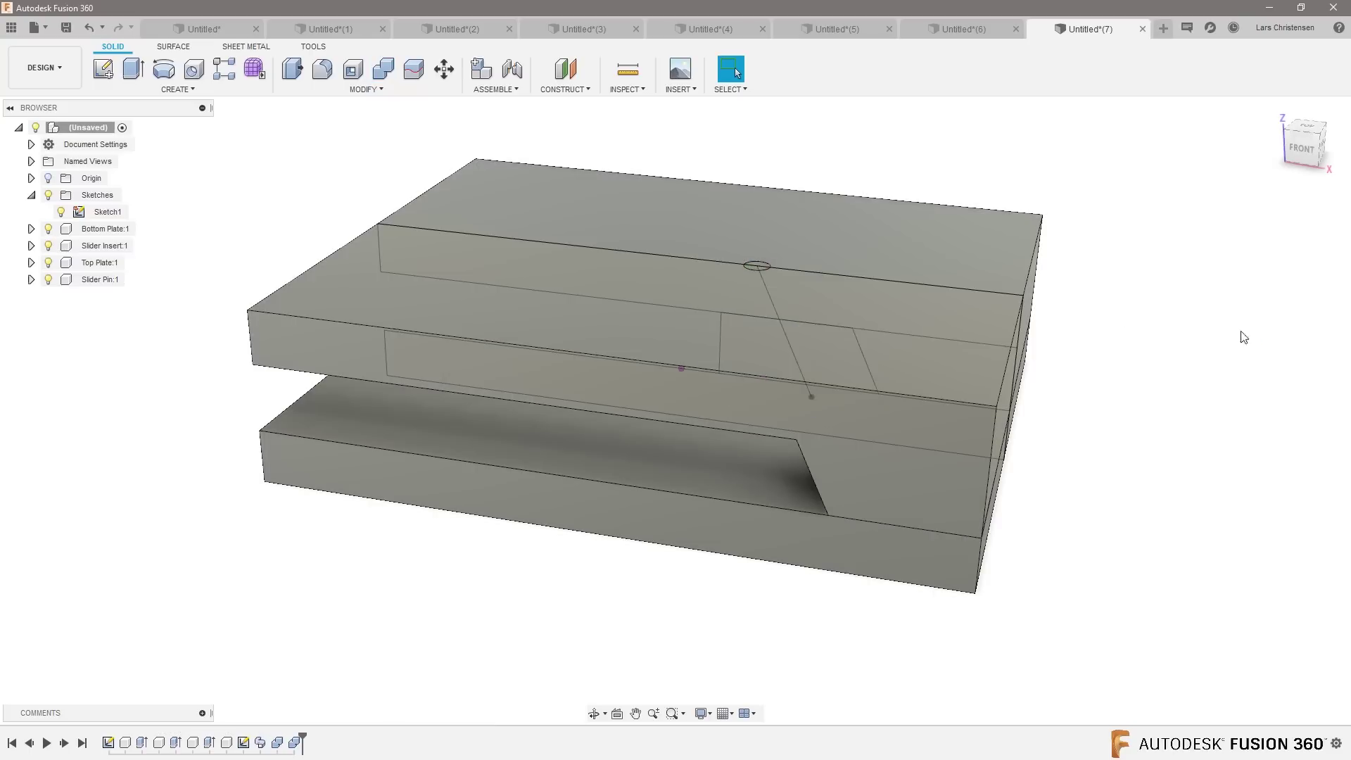
Cut the slider pin's shape out of the bottom plate with Combine, keeping the tool body.
{"action": "left_click", "coordinate": [383, 68]}
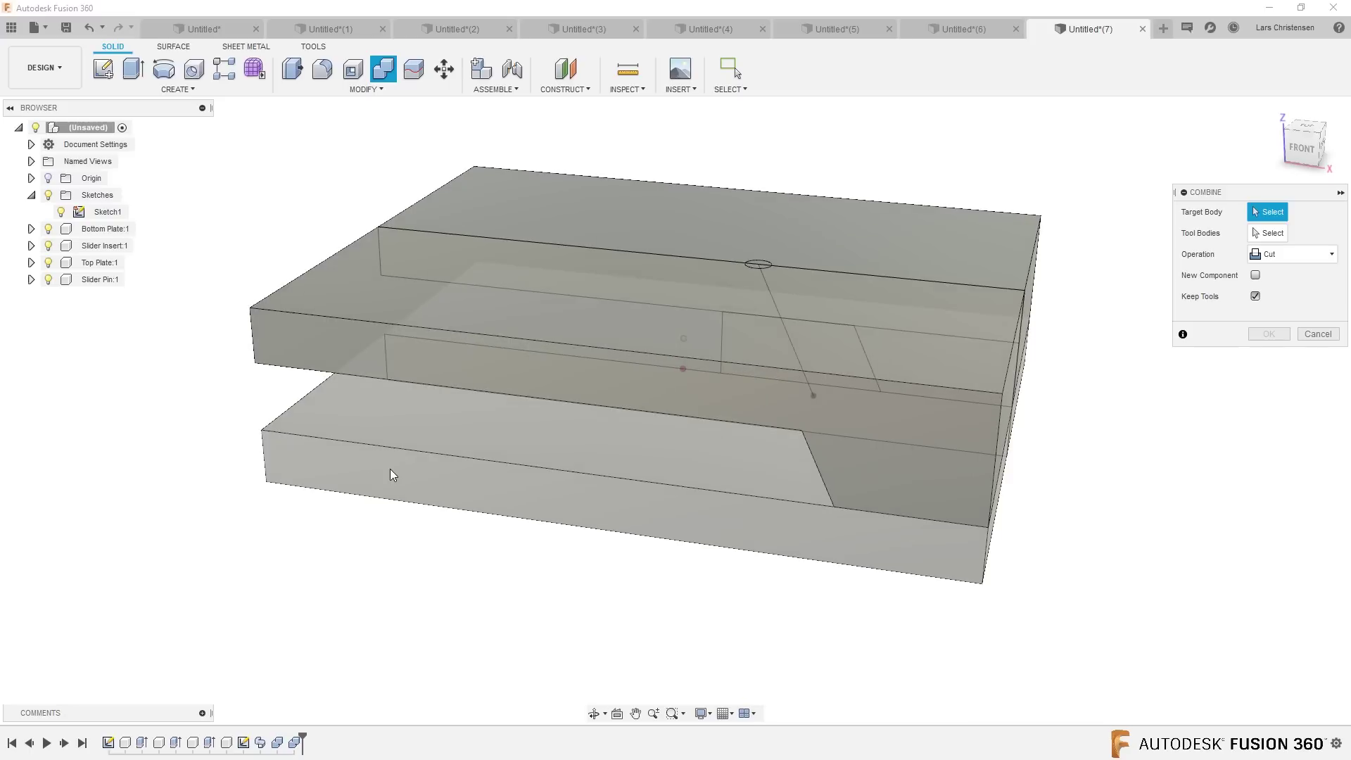
{"action": "left_click", "coordinate": [390, 468]}
{"action": "middle_click_drag", "start_coordinate": [845, 211], "coordinate": [1297, 336], "text": "shift"}
{"action": "left_click", "coordinate": [771, 315]}
{"action": "left_click", "coordinate": [1269, 334]}
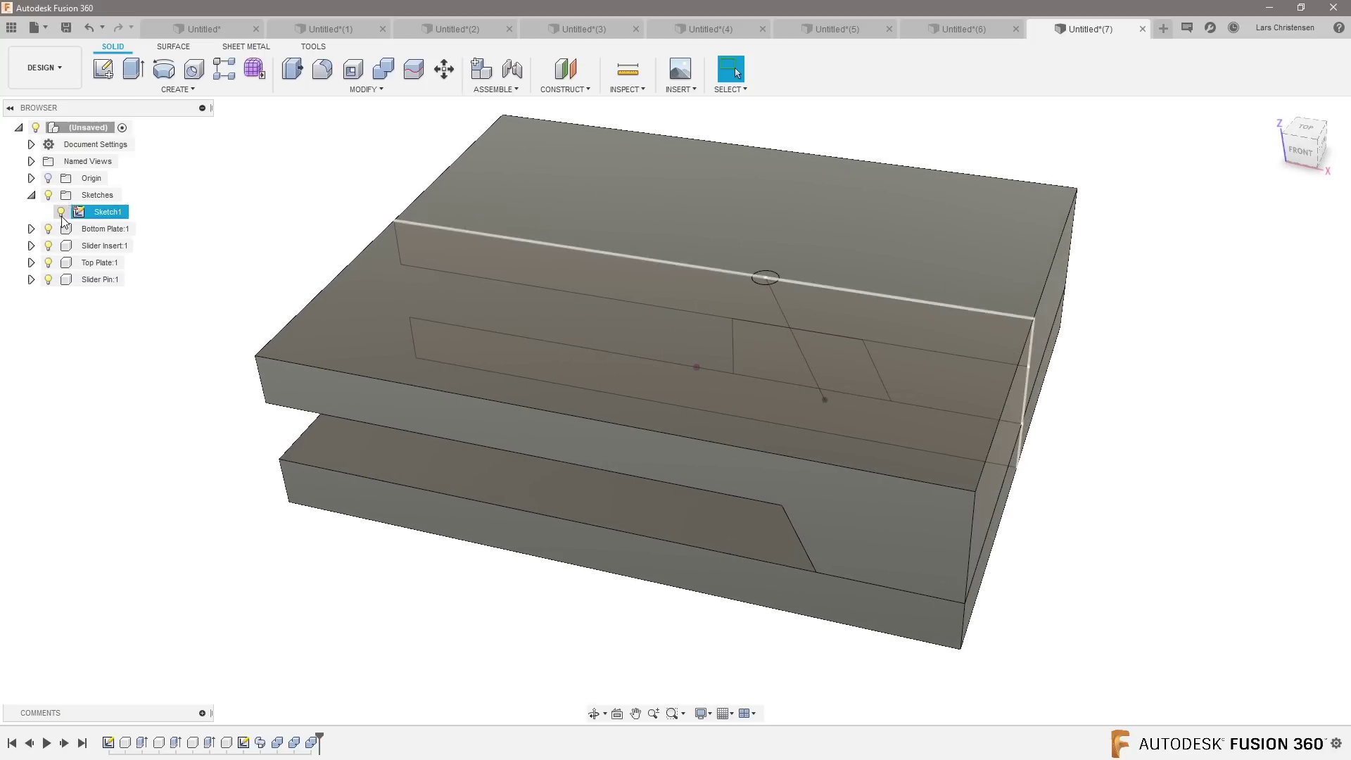
Hide Sketch1, and temporarily hide the slider pin to inspect its hole in the top plate before showing the pin again.
{"action": "left_click", "coordinate": [49, 285]}
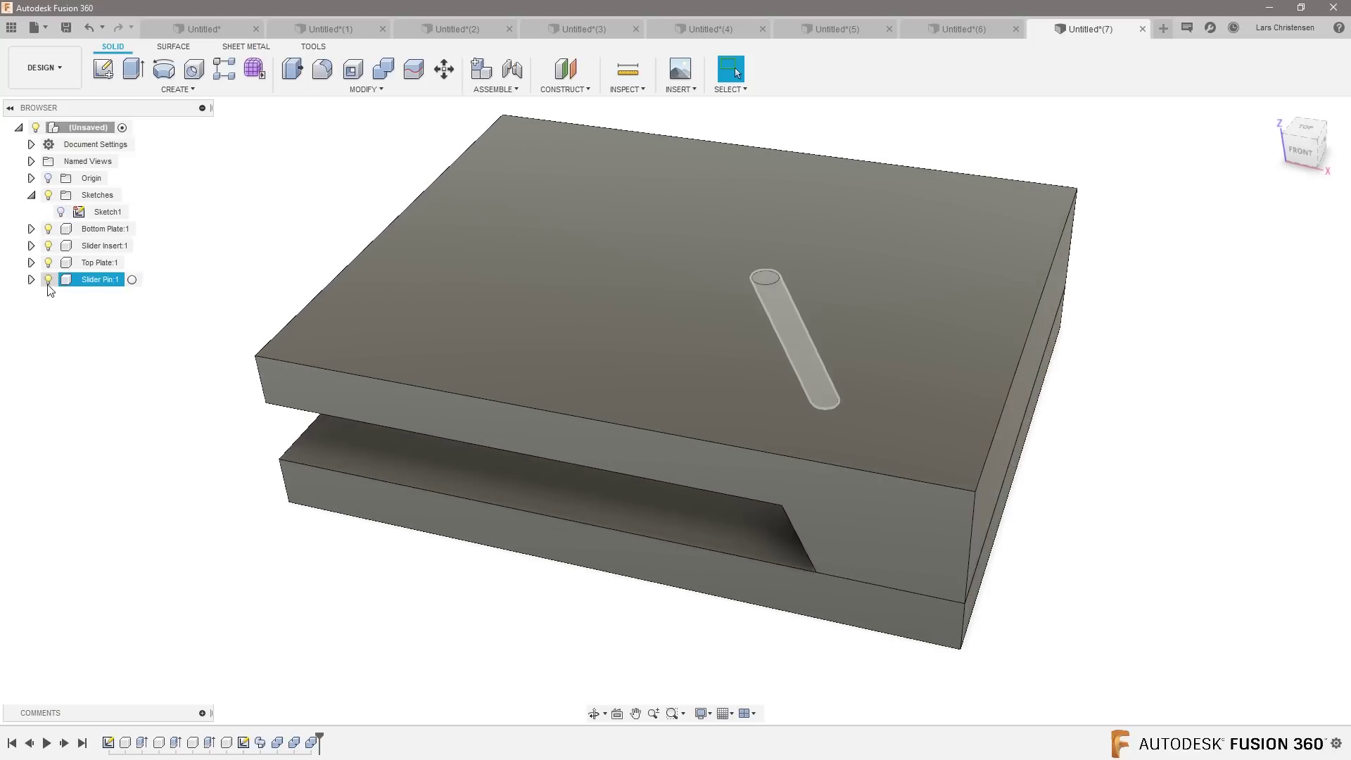
{"action": "left_click", "coordinate": [48, 280]}
{"action": "middle_click_drag", "start_coordinate": [257, 465], "coordinate": [105, 268], "text": "shift"}
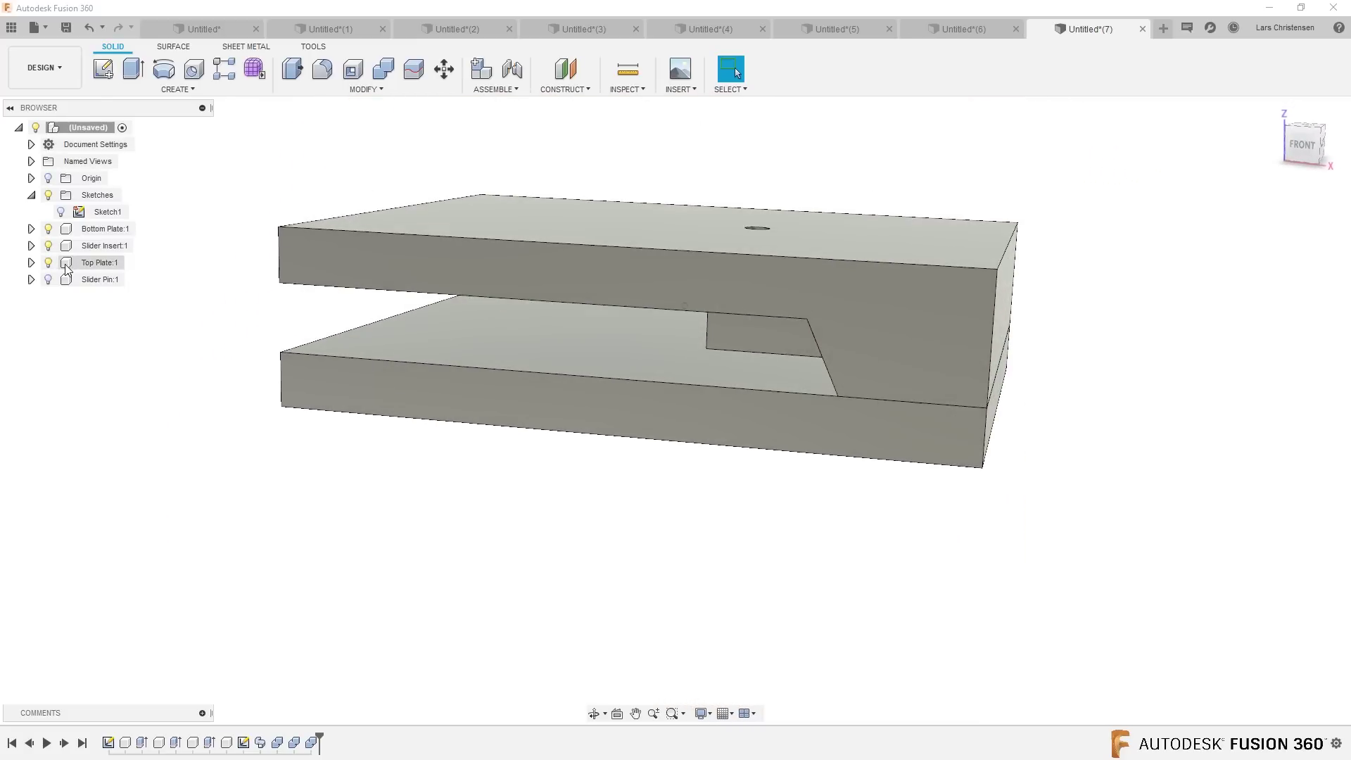
{"action": "left_click", "coordinate": [48, 279]}
{"action": "middle_click_drag", "start_coordinate": [365, 467], "coordinate": [1044, 476], "text": "shift"}
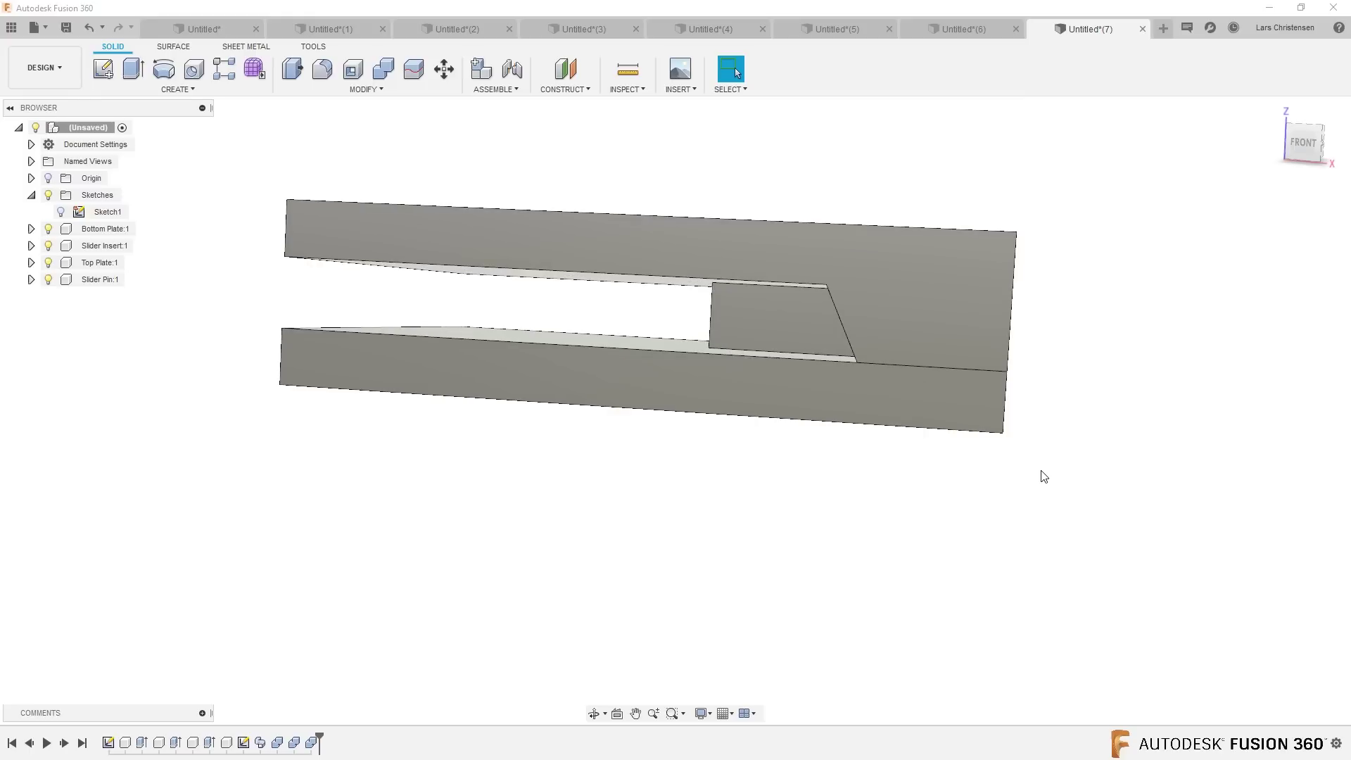
View the assembly from the front and ground the bottom plate component.
{"action": "left_click", "coordinate": [1303, 142]}
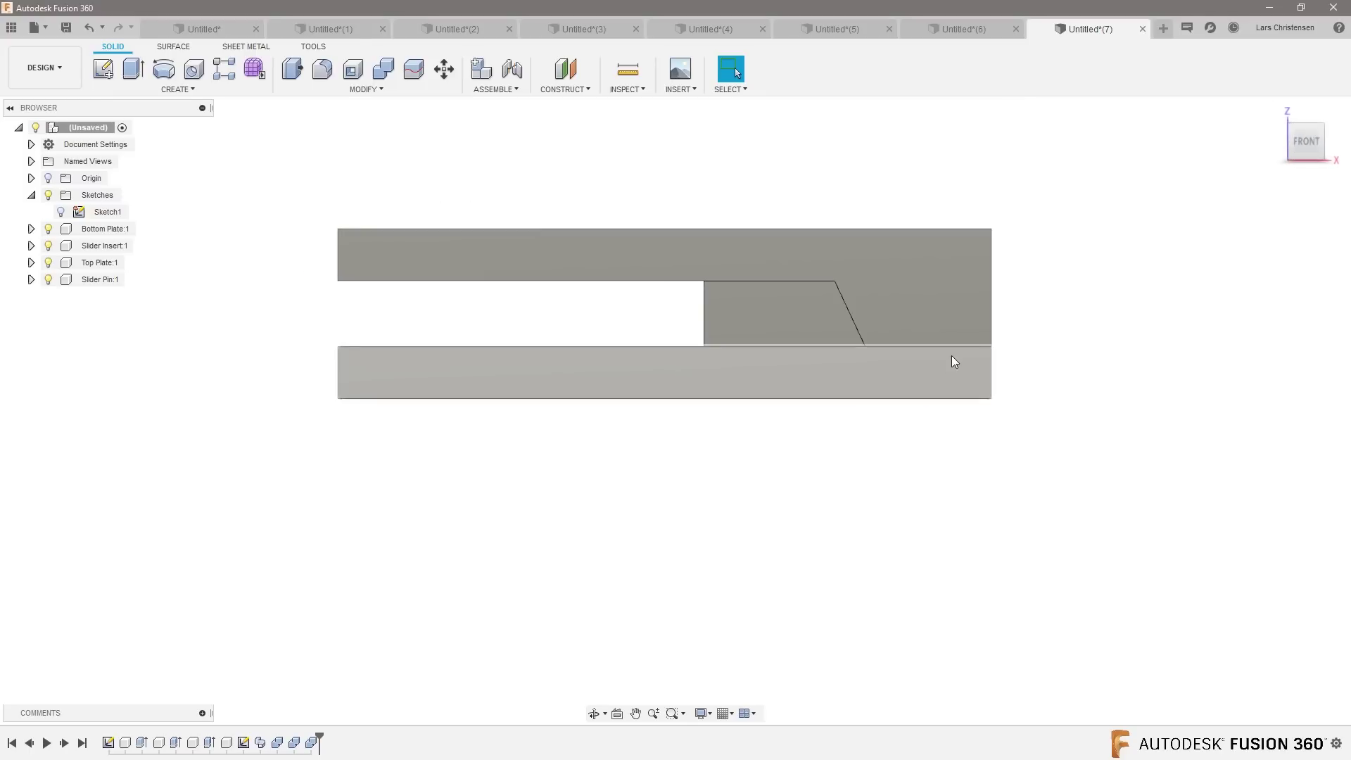
{"action": "scroll", "coordinate": [947, 363], "scroll_direction": "up", "scroll_amount": 2}
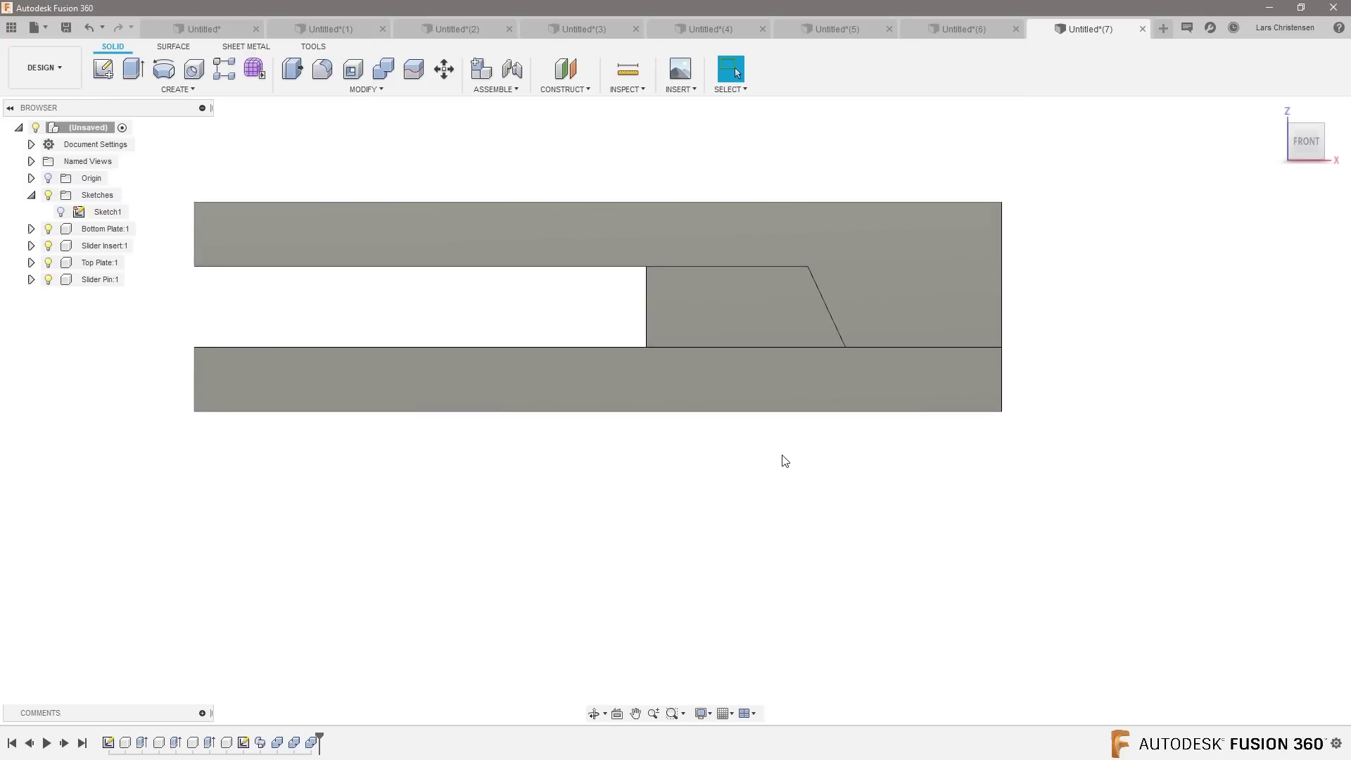
{"action": "scroll", "coordinate": [585, 684], "scroll_direction": "down", "scroll_amount": 2}
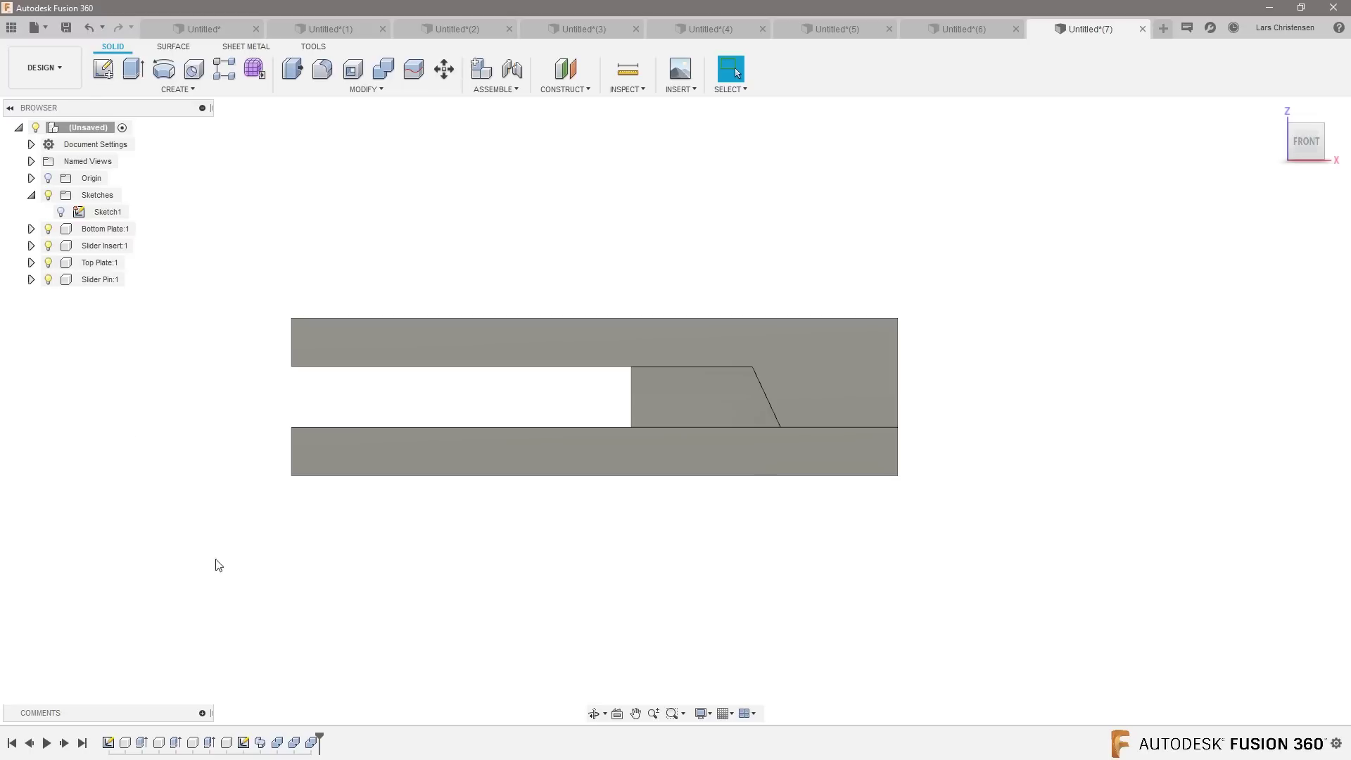
{"action": "right_click", "coordinate": [102, 230]}
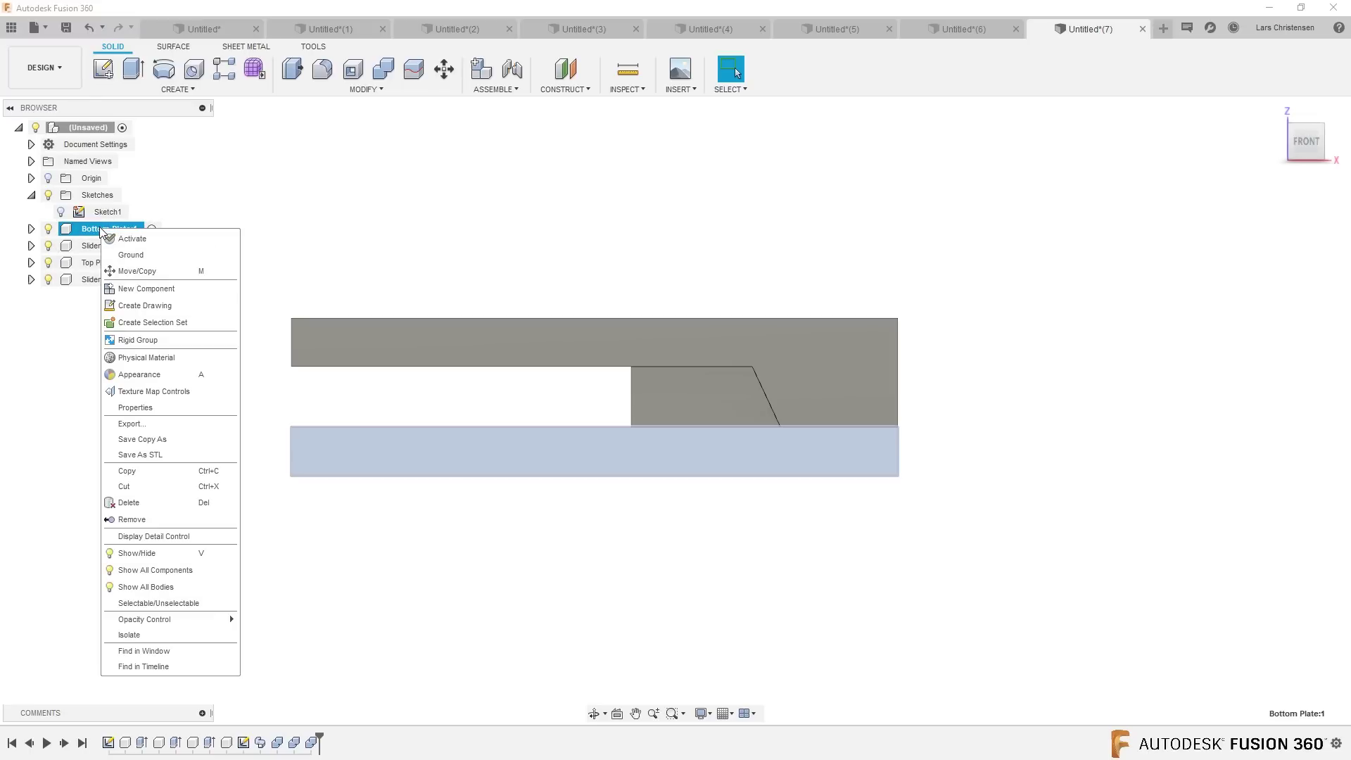
{"action": "left_click", "coordinate": [127, 254]}
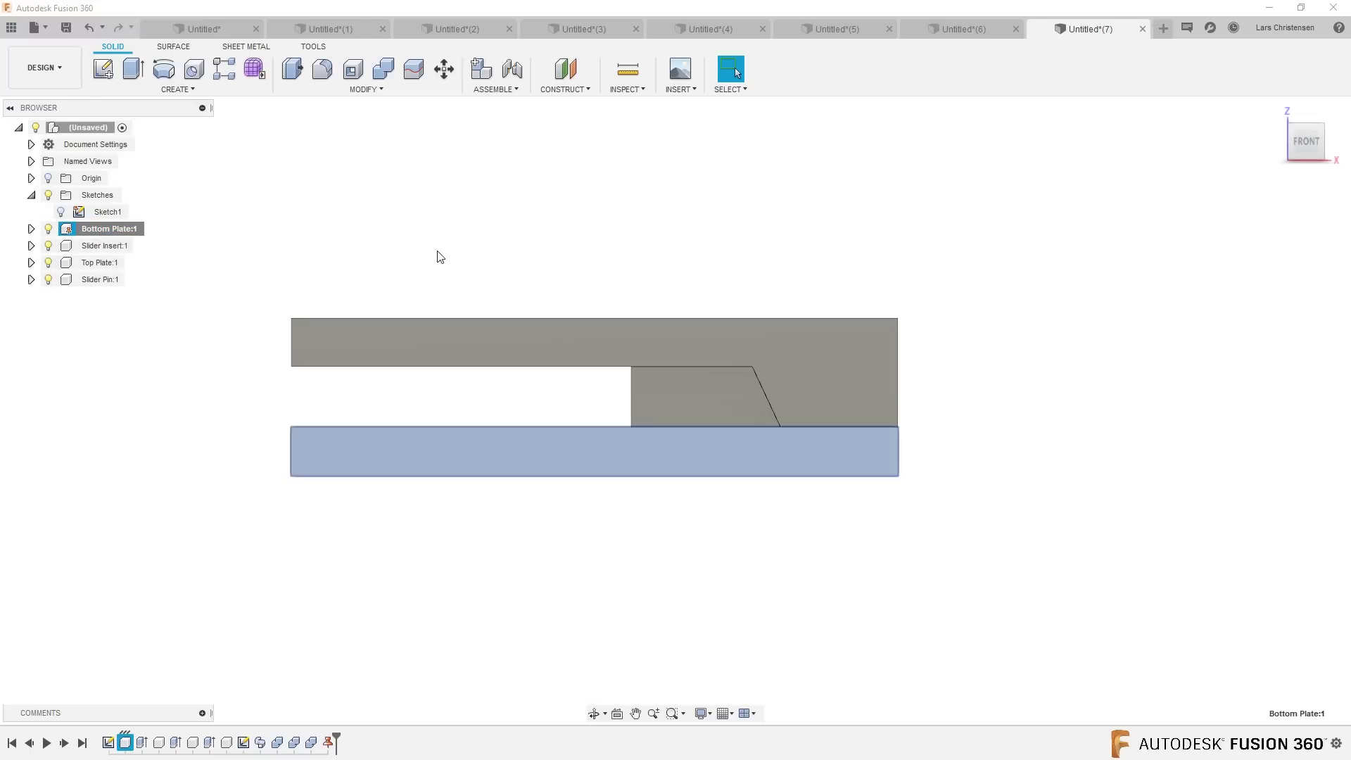
{"action": "left_click", "coordinate": [386, 231]}
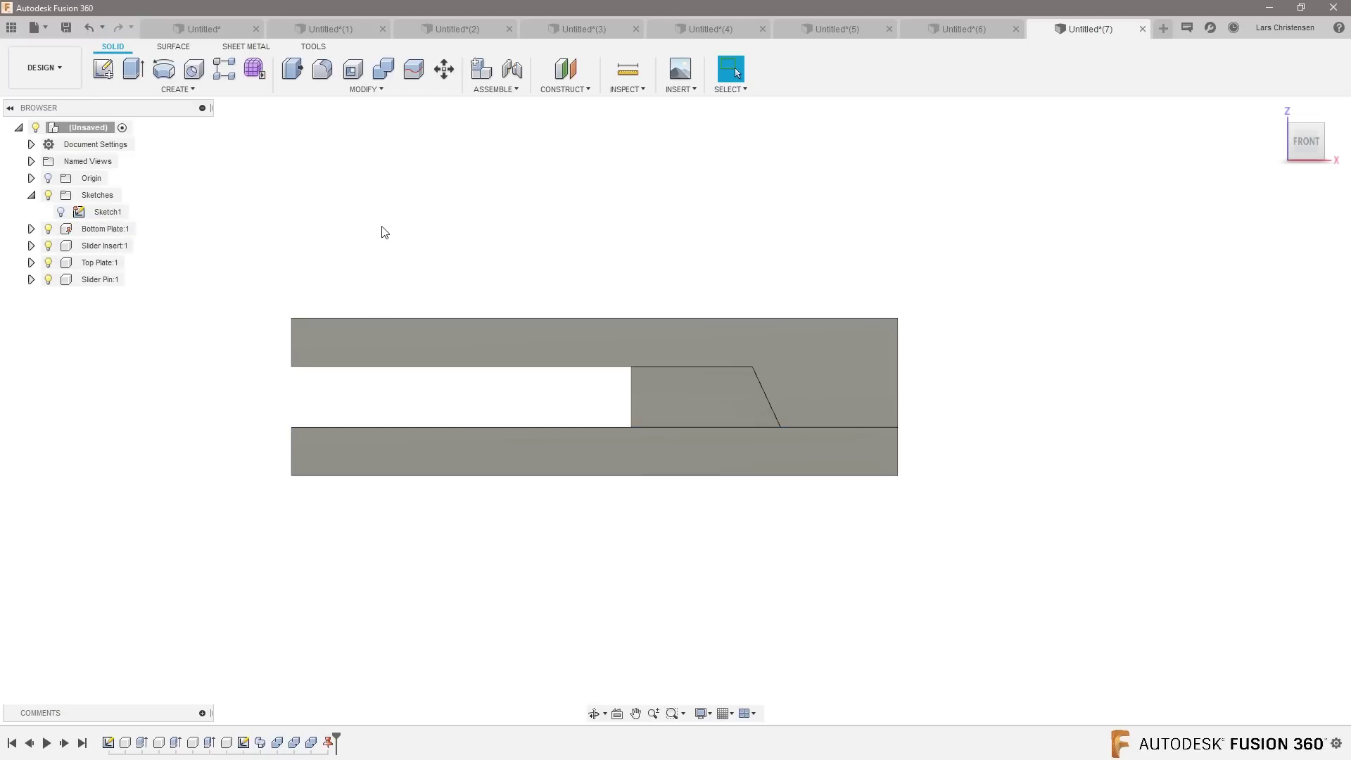
{"action": "left_click", "coordinate": [492, 89]}
{"action": "left_click", "coordinate": [487, 125]}
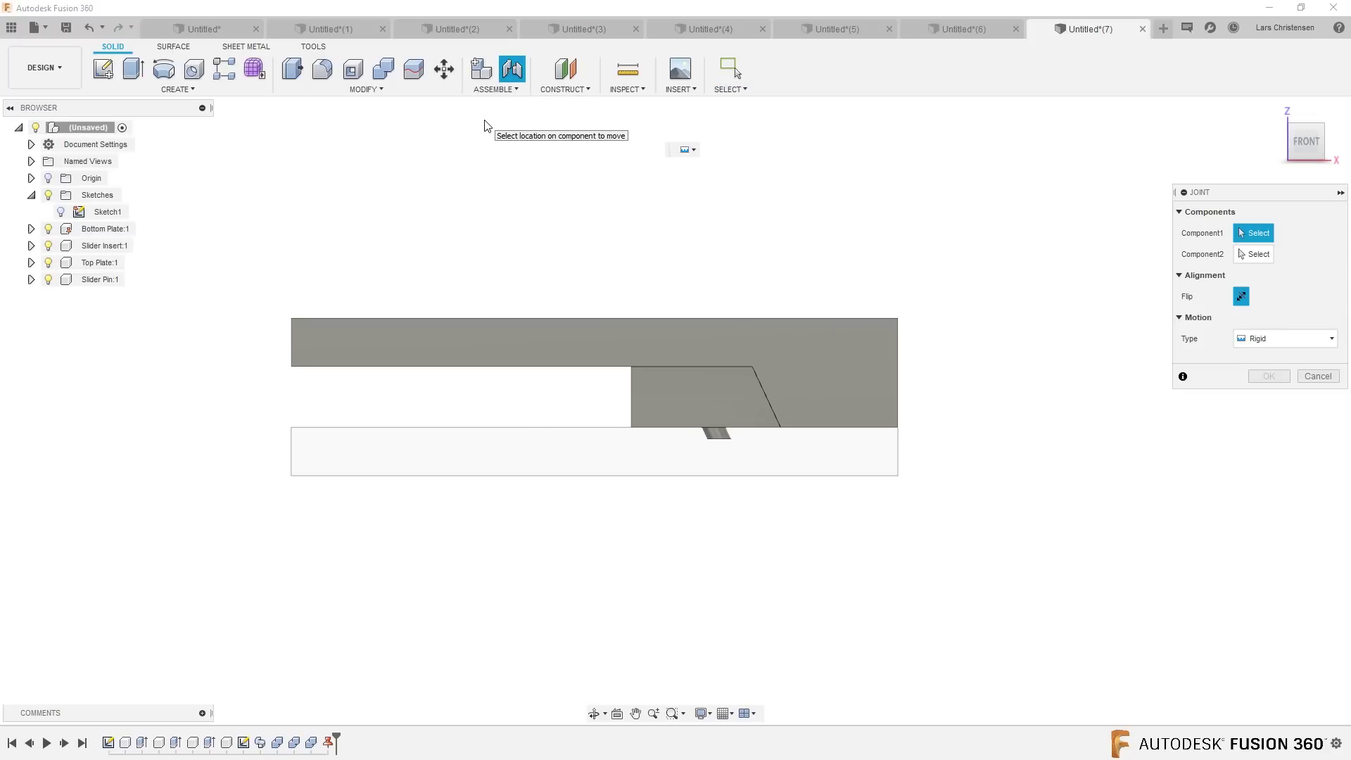
{"action": "left_click", "coordinate": [1305, 378]}
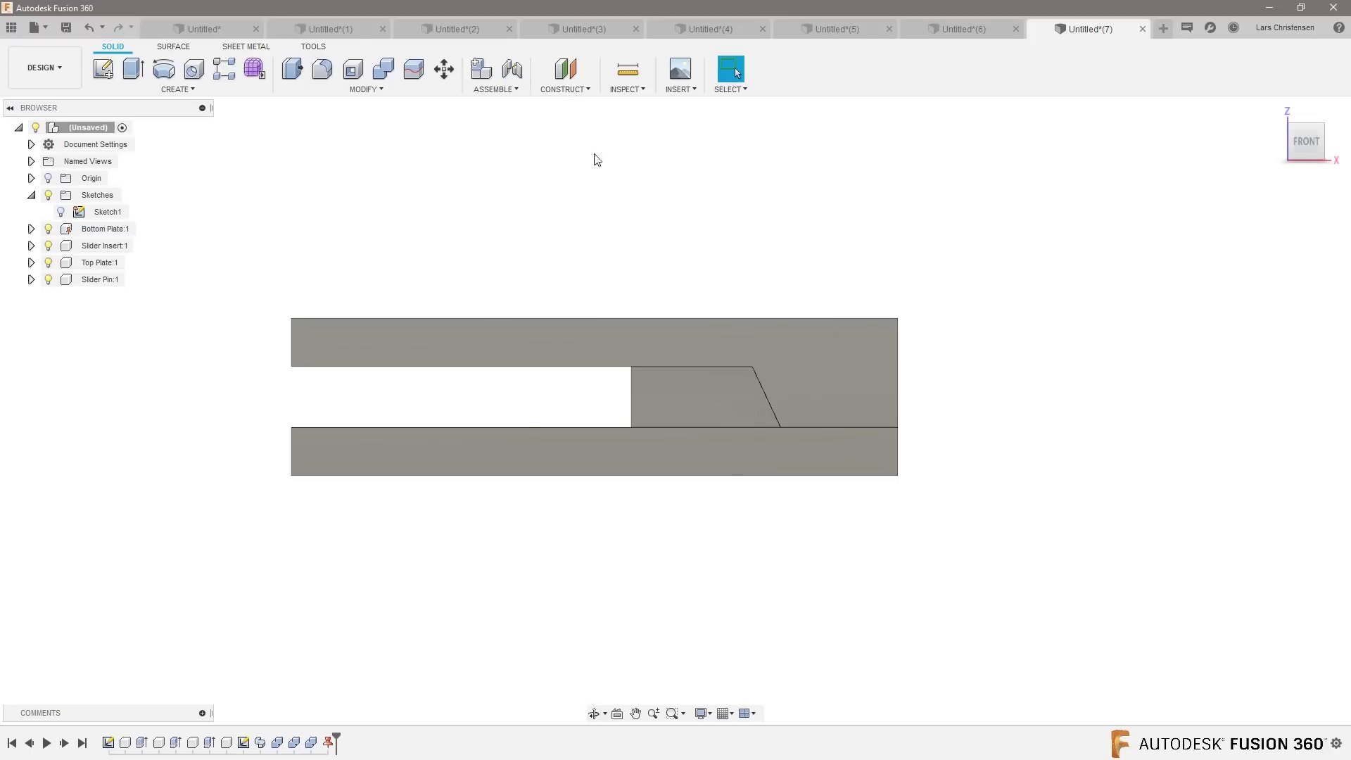
{"action": "left_click", "coordinate": [501, 90]}
{"action": "left_click", "coordinate": [498, 139]}
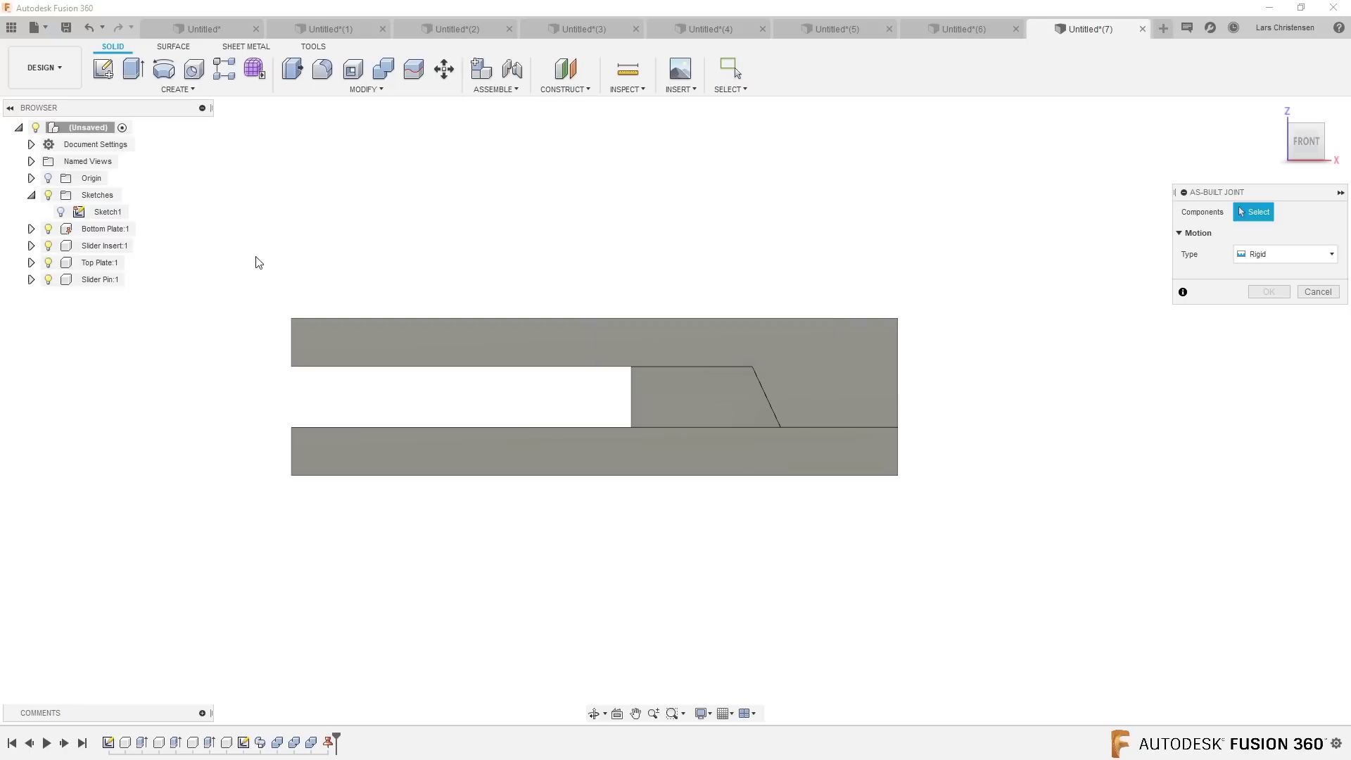
{"action": "left_click", "coordinate": [500, 468]}
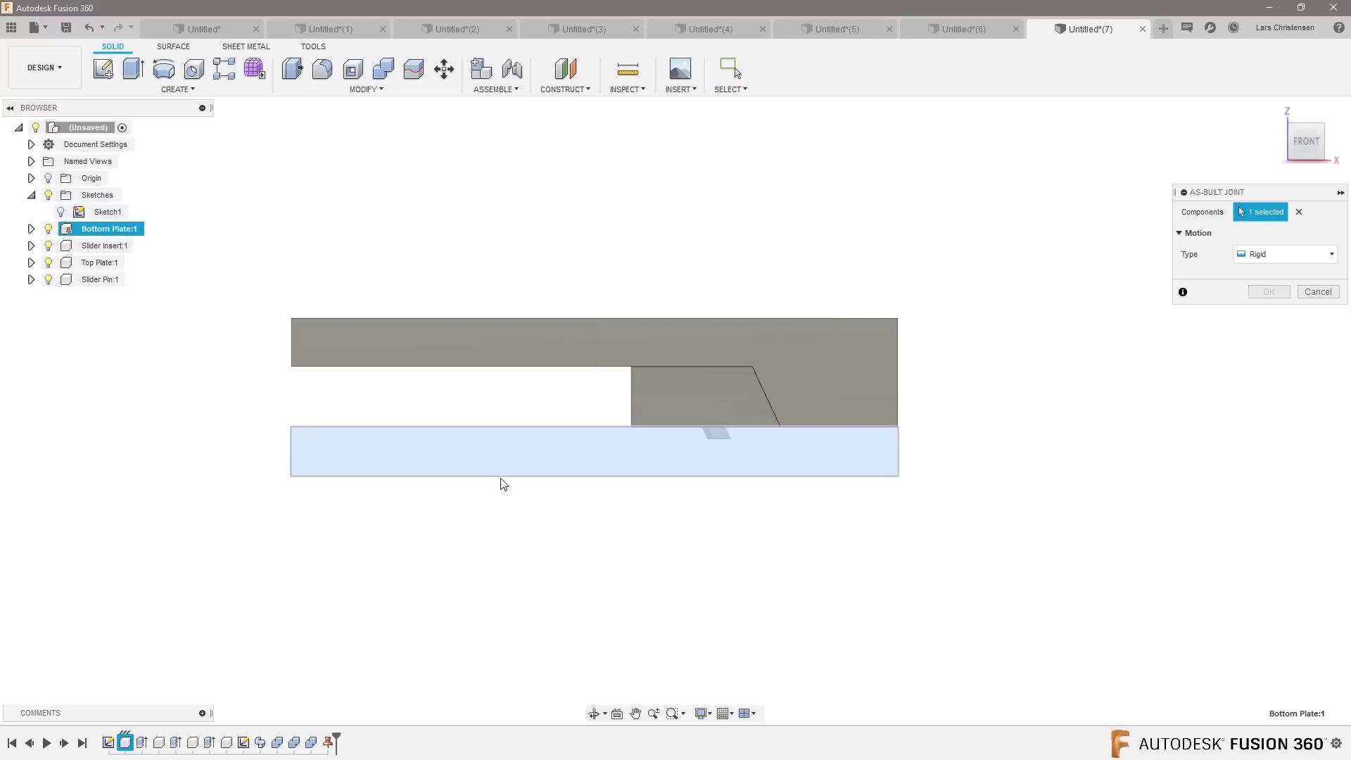
{"action": "left_click", "coordinate": [561, 343]}
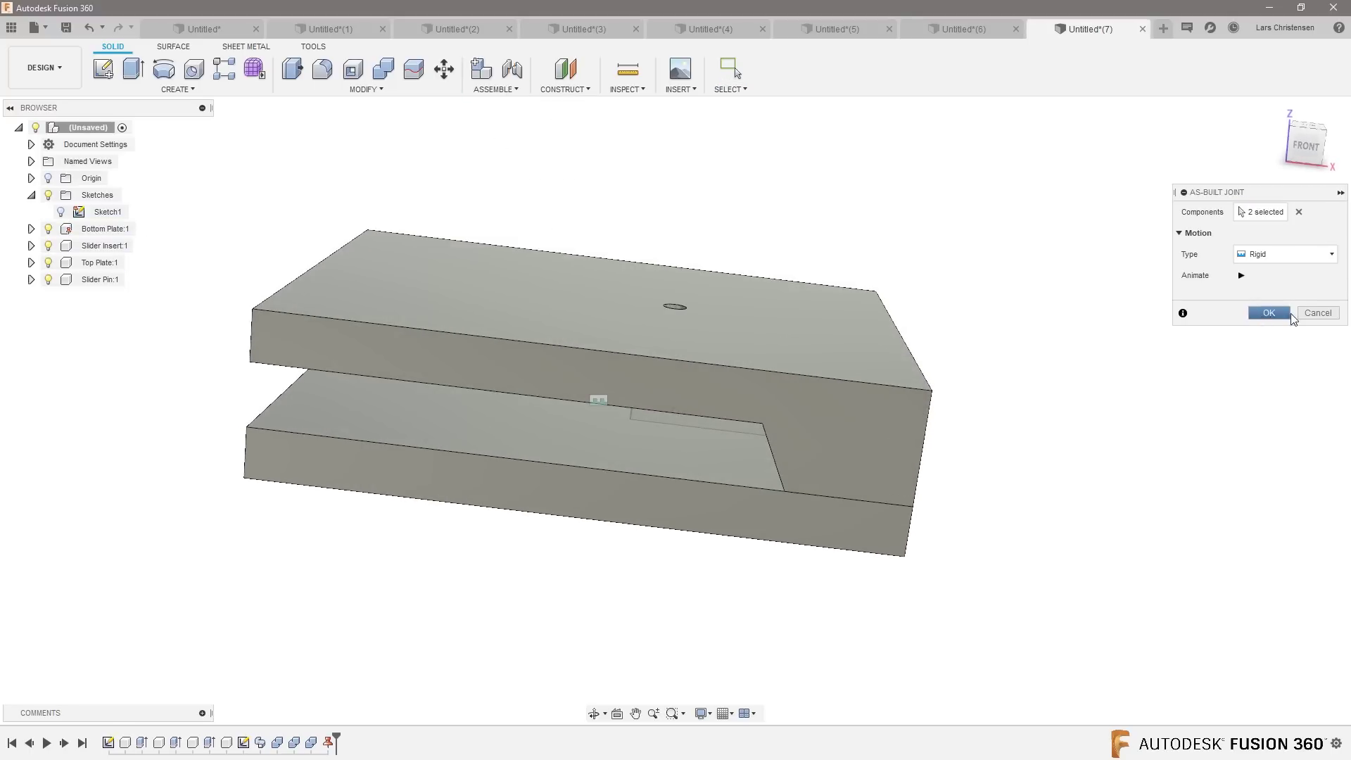
{"action": "left_click", "coordinate": [1268, 312]}
Join the top plate and the slider pin in place with a rigid as-built joint.
{"action": "left_click", "coordinate": [496, 90]}
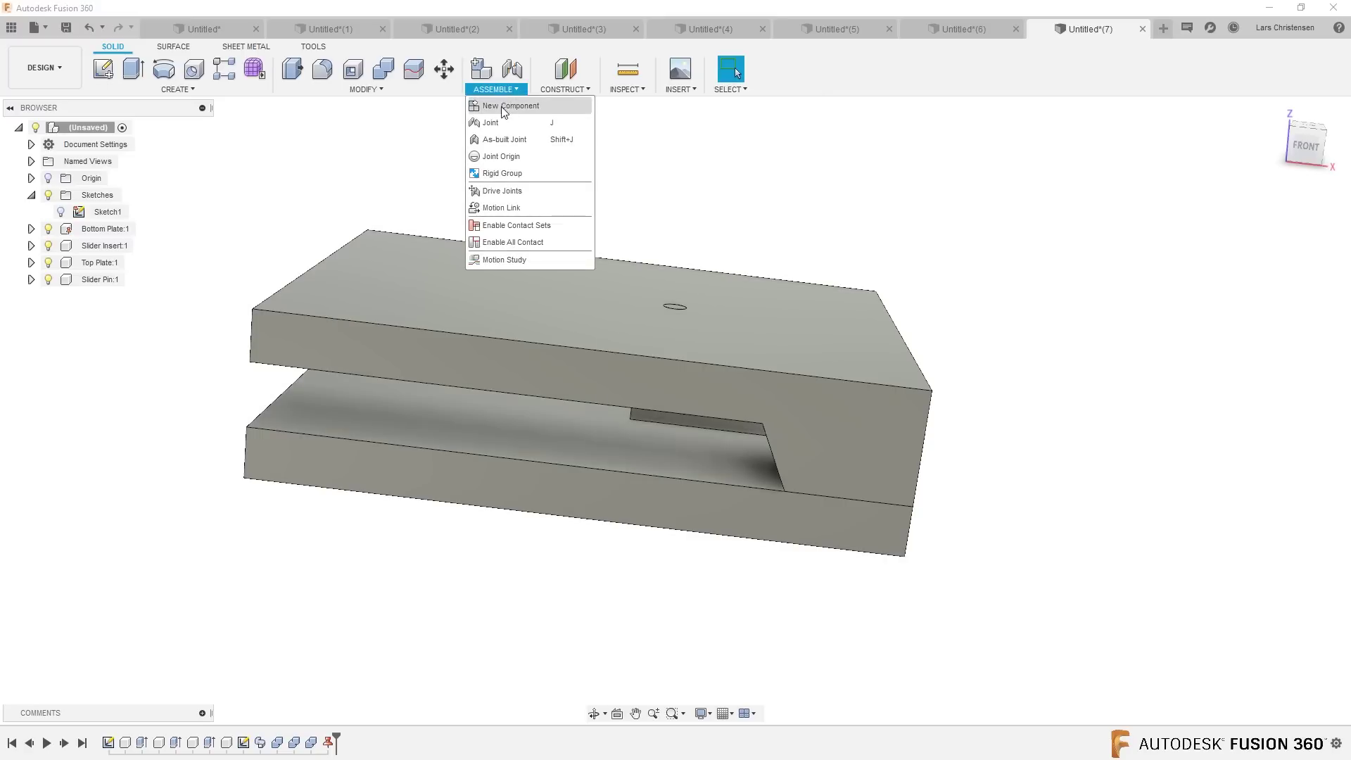
{"action": "left_click", "coordinate": [501, 138]}
{"action": "left_click", "coordinate": [593, 304]}
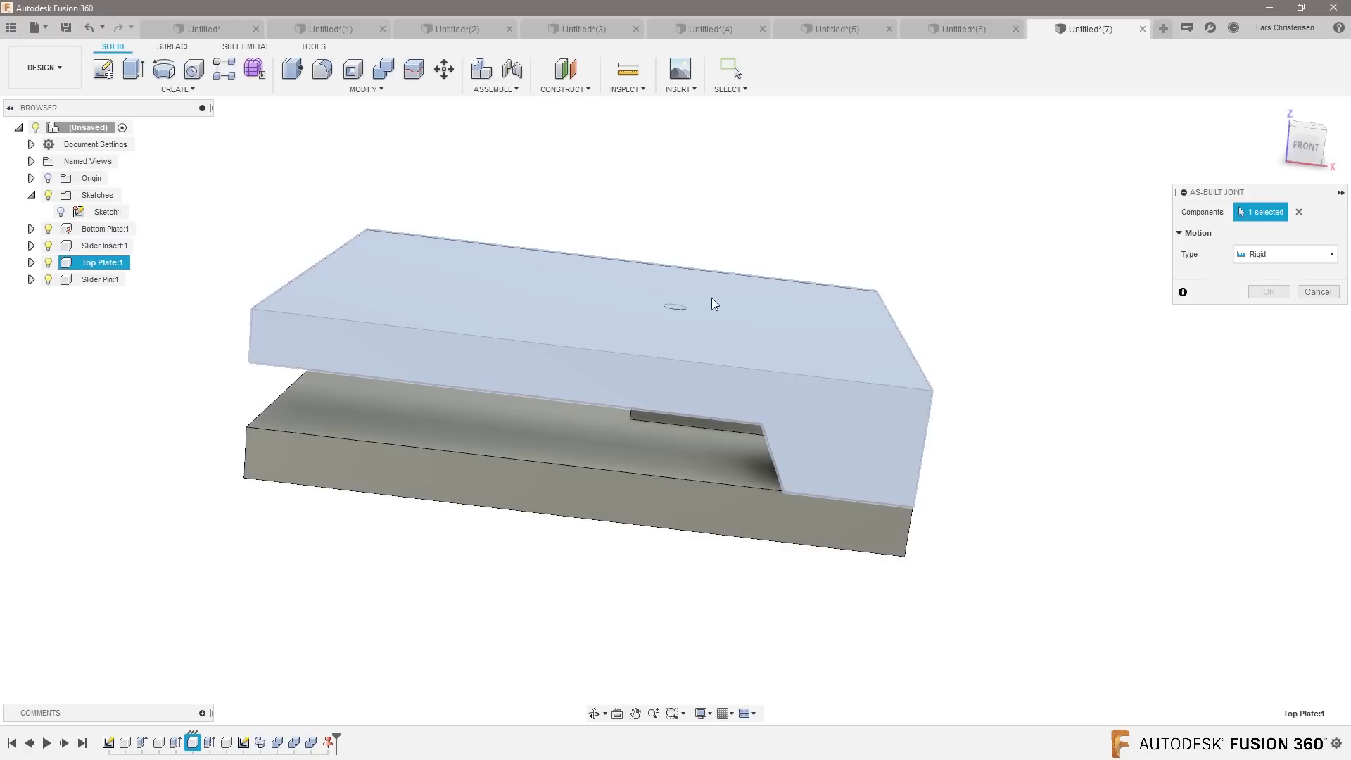
{"action": "left_click", "coordinate": [679, 312]}
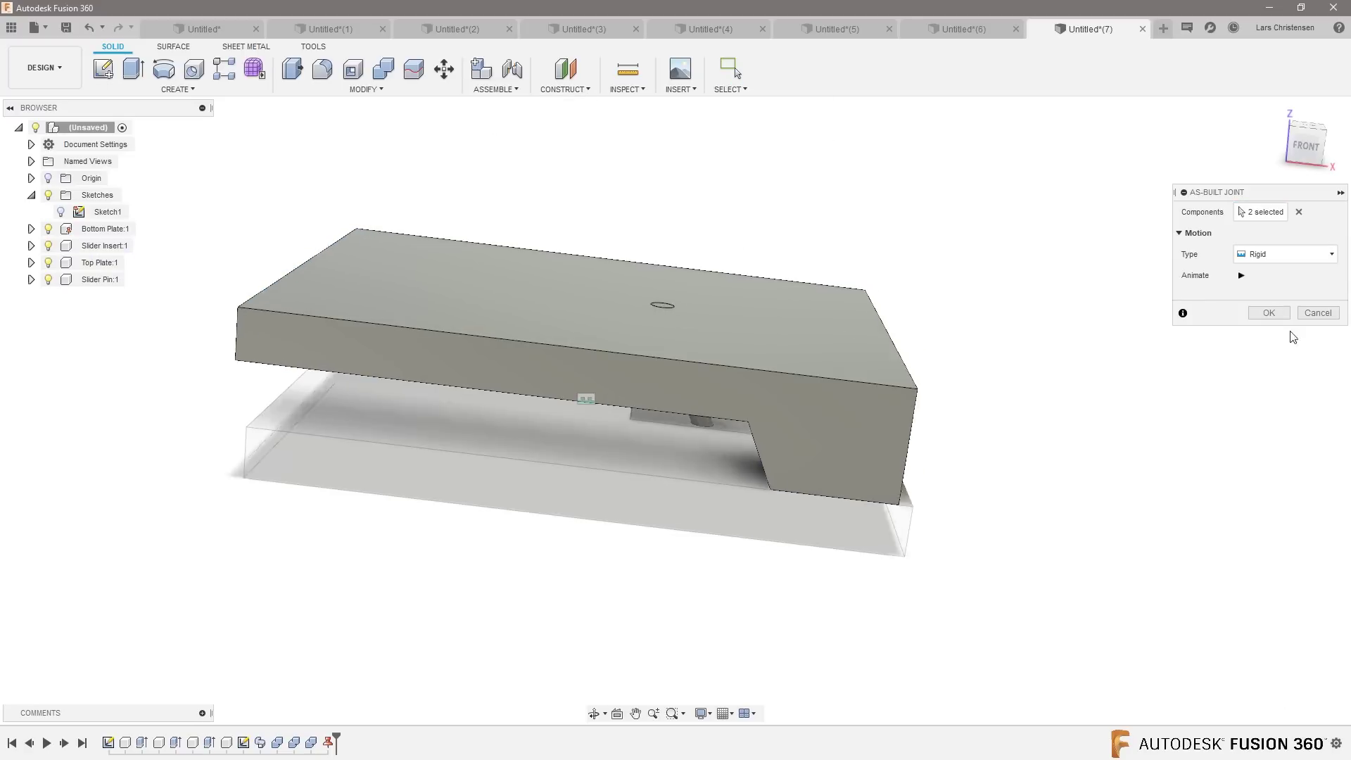
{"action": "left_click", "coordinate": [1269, 315]}
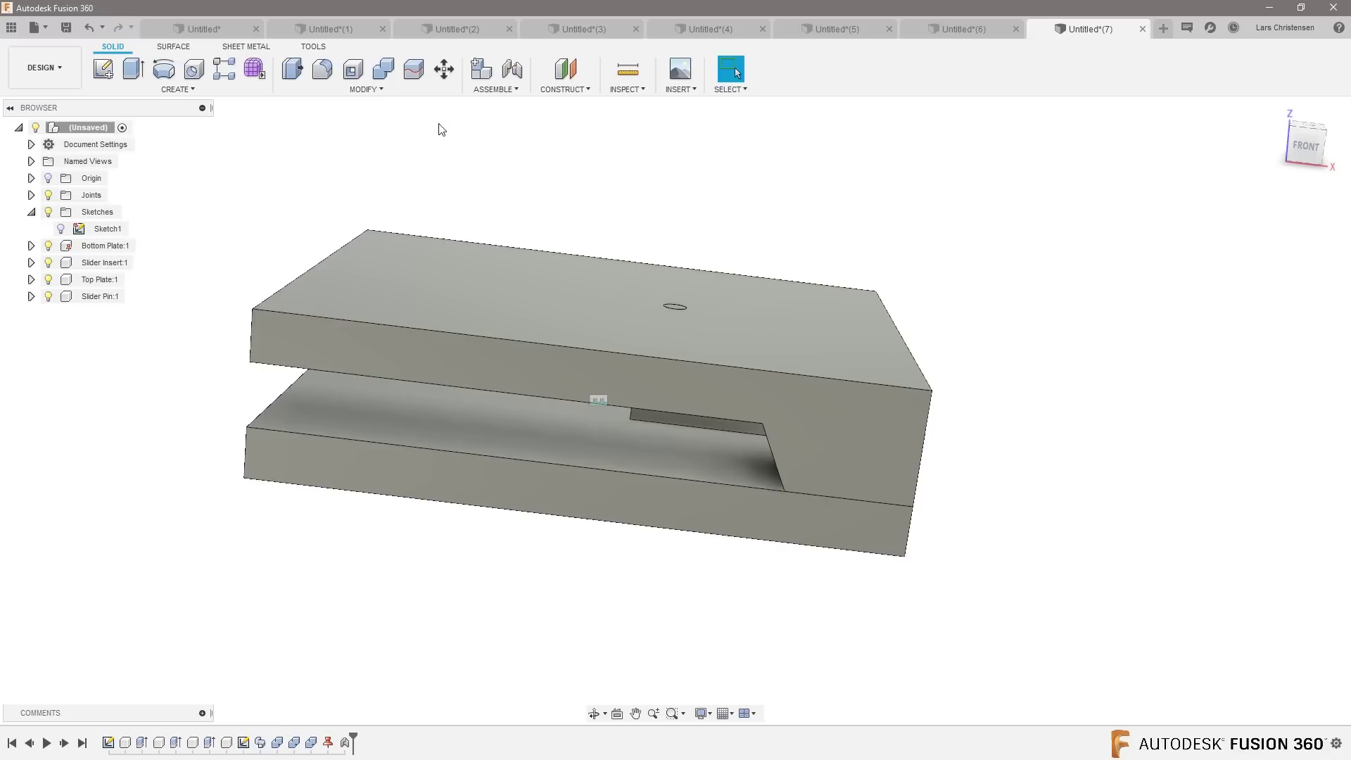
Create a slider as-built joint between the bottom plate and top plate, positioned on the top plate's vertical end edge and sliding along the Z axis.
{"action": "left_click", "coordinate": [496, 90]}
{"action": "left_click", "coordinate": [498, 140]}
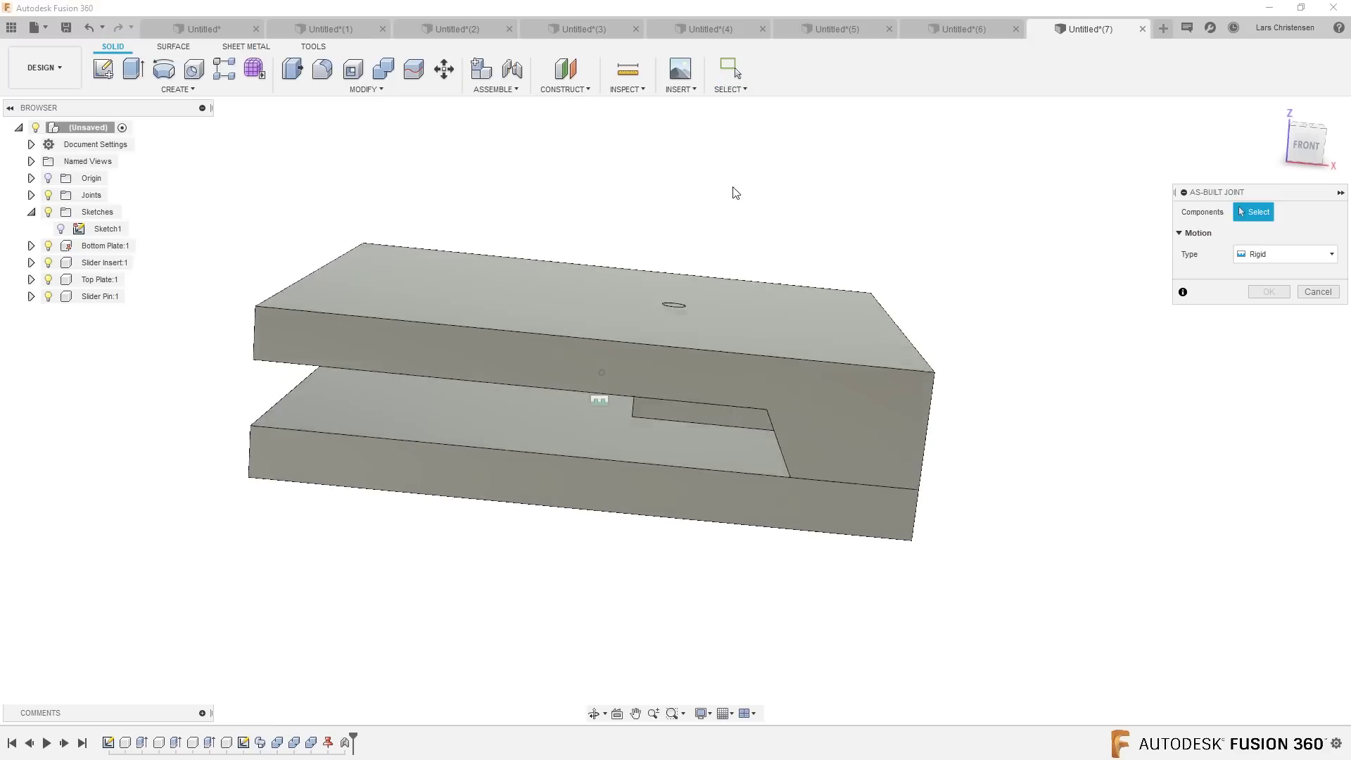
{"action": "middle_click_drag", "start_coordinate": [733, 190], "coordinate": [674, 493], "text": "shift"}
{"action": "left_click", "coordinate": [636, 472]}
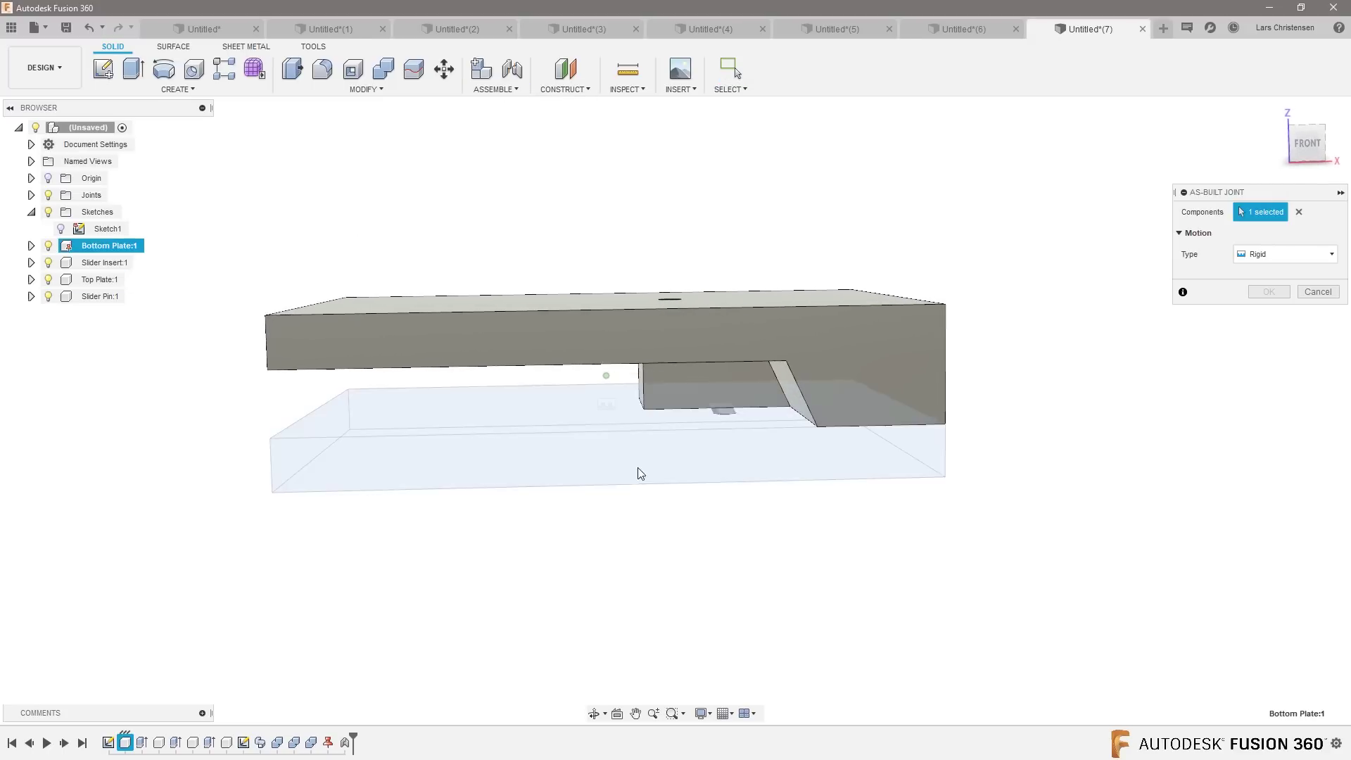
{"action": "left_click", "coordinate": [467, 329]}
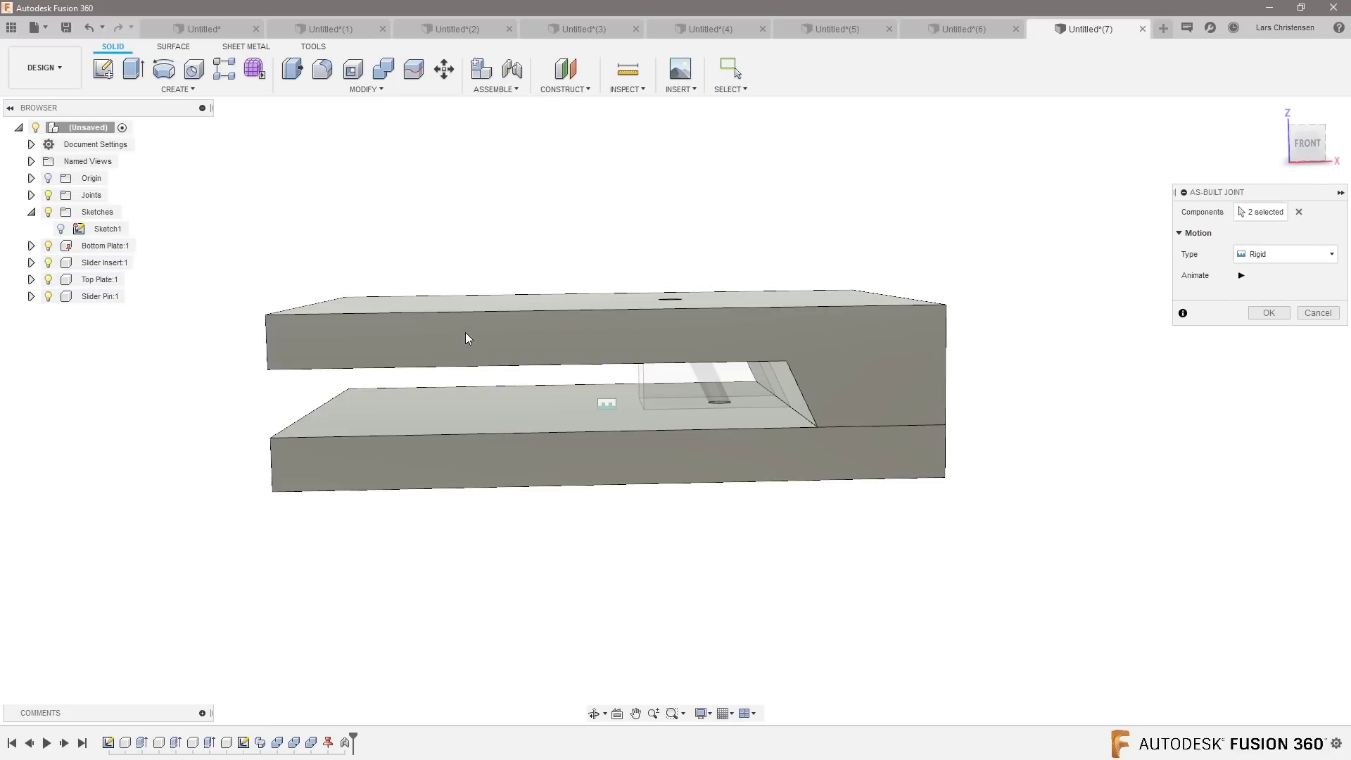
{"action": "left_click", "coordinate": [1280, 259]}
{"action": "left_click", "coordinate": [1270, 296]}
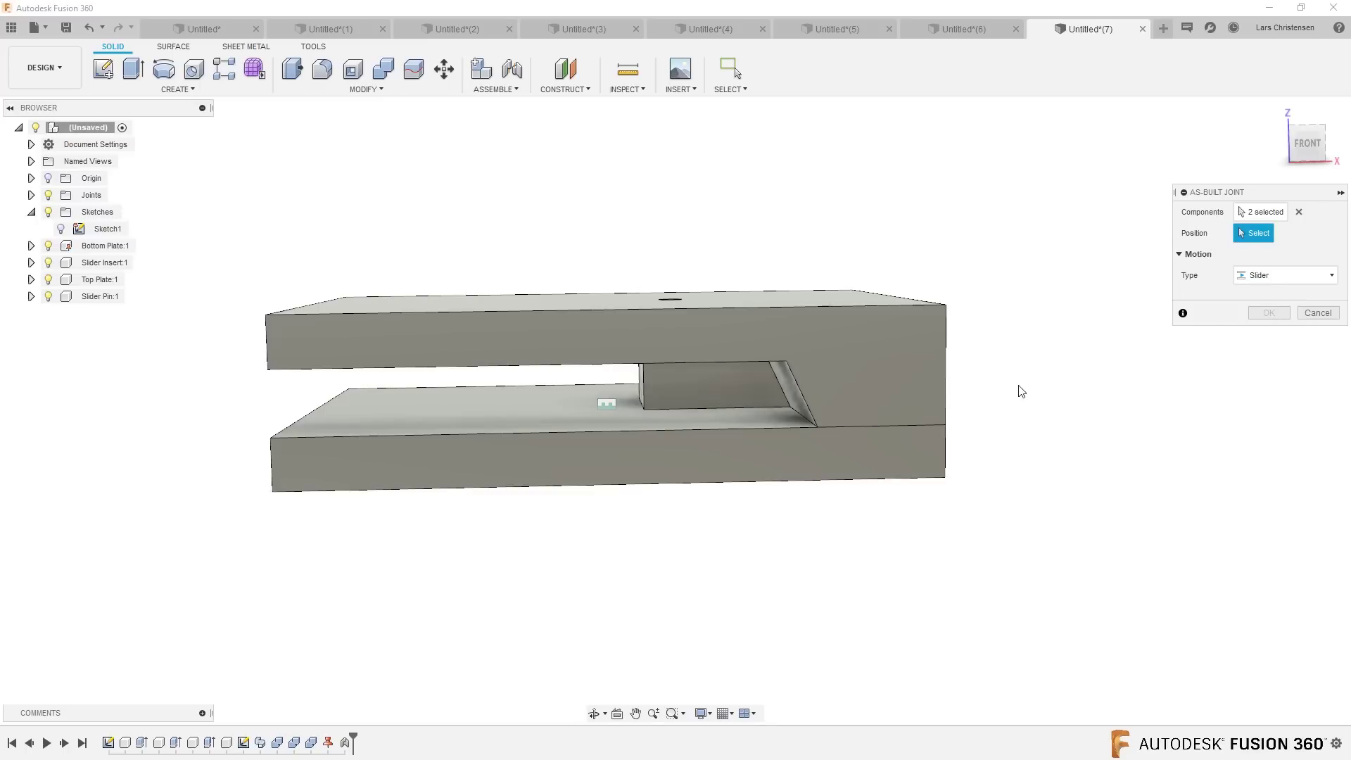
{"action": "left_click", "coordinate": [947, 388]}
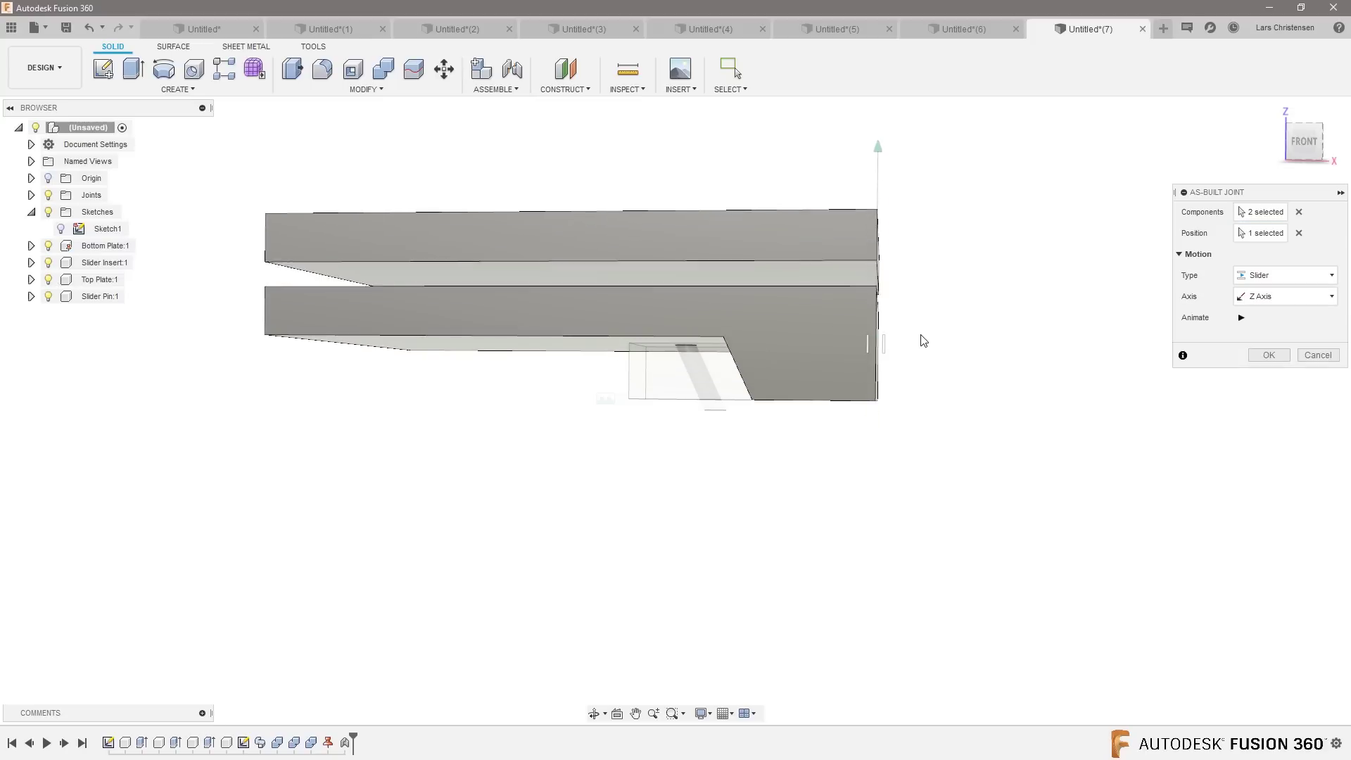
{"action": "left_click", "coordinate": [1264, 355]}
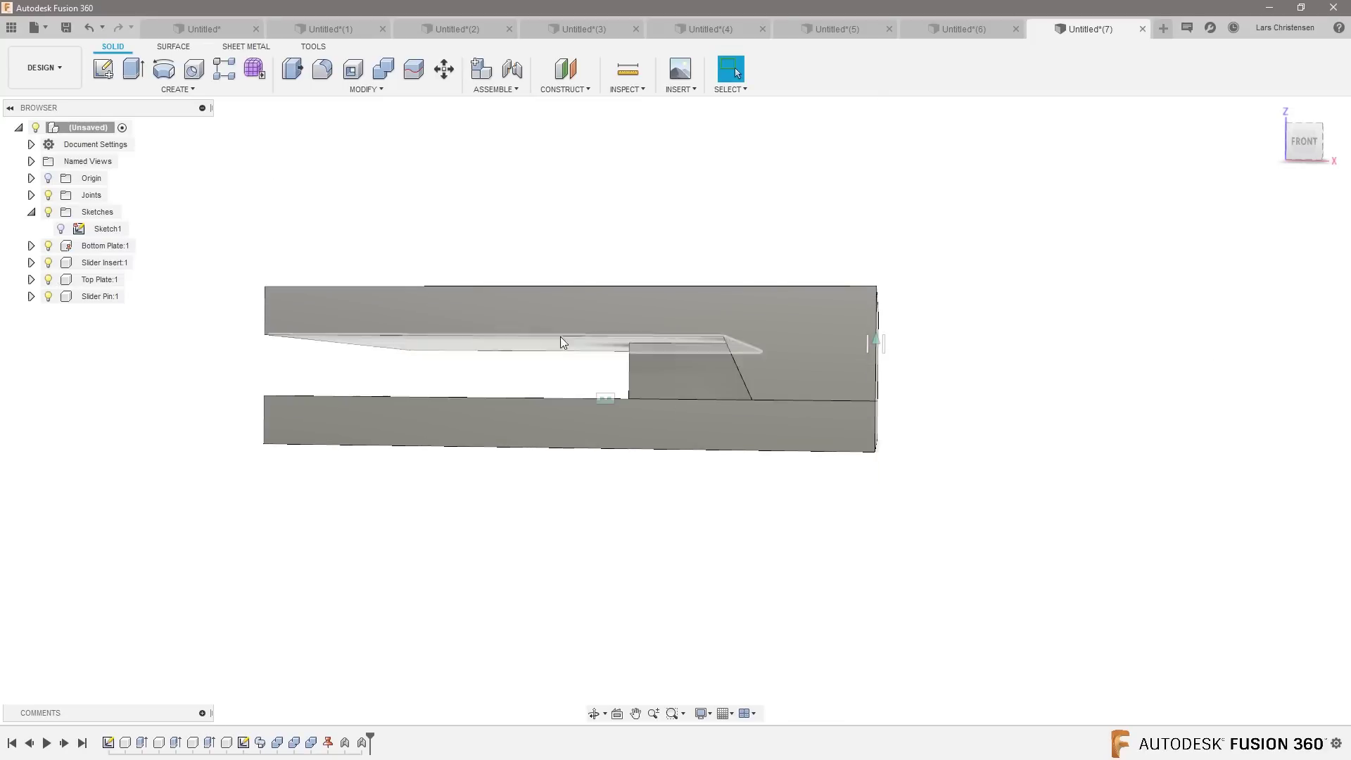
Test the assembly by raising the top plate with its pin and sliding the insert sideways, and revert the components to their original positions.
{"action": "left_click_drag", "start_coordinate": [566, 312], "coordinate": [530, 235]}
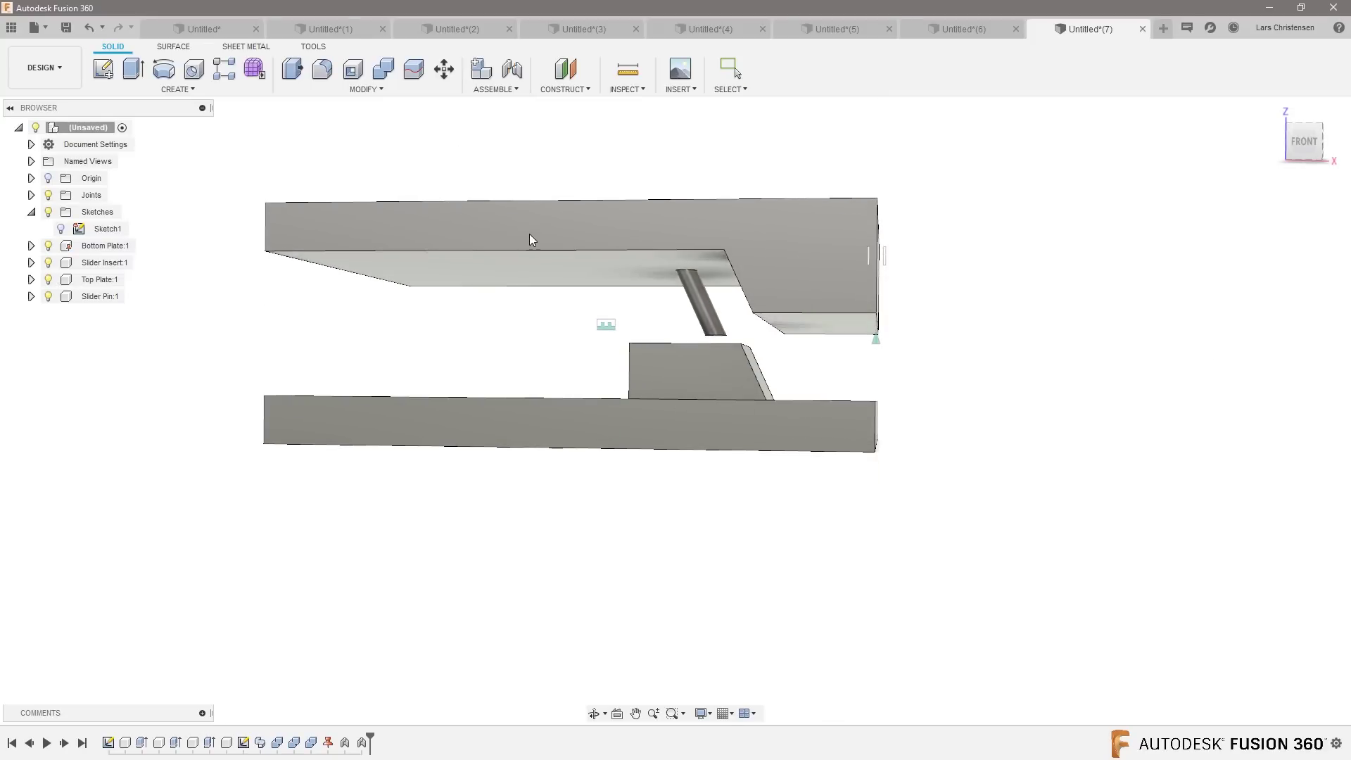
{"action": "middle_click_drag", "start_coordinate": [1146, 416], "coordinate": [1097, 431], "text": "shift"}
{"action": "left_click_drag", "start_coordinate": [720, 297], "coordinate": [716, 267]}
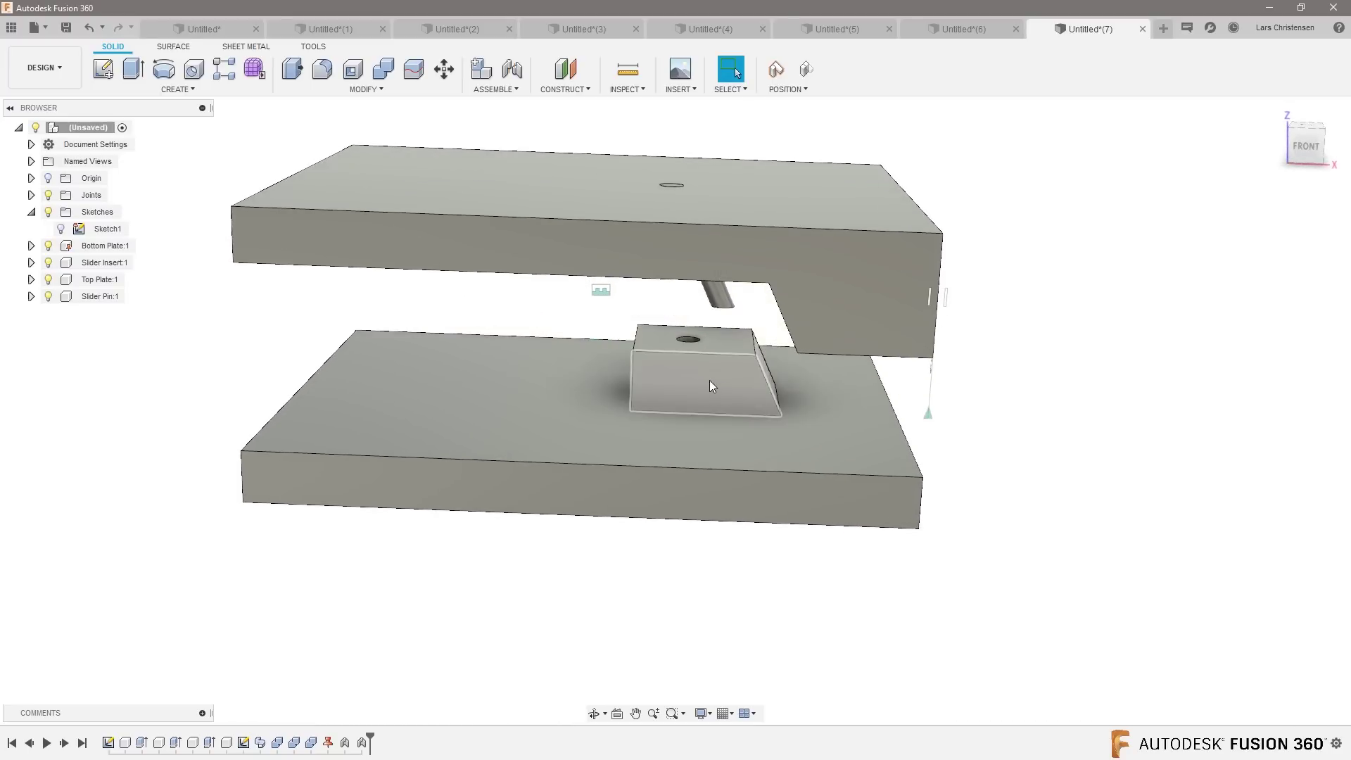
{"action": "left_click_drag", "start_coordinate": [694, 382], "coordinate": [859, 366]}
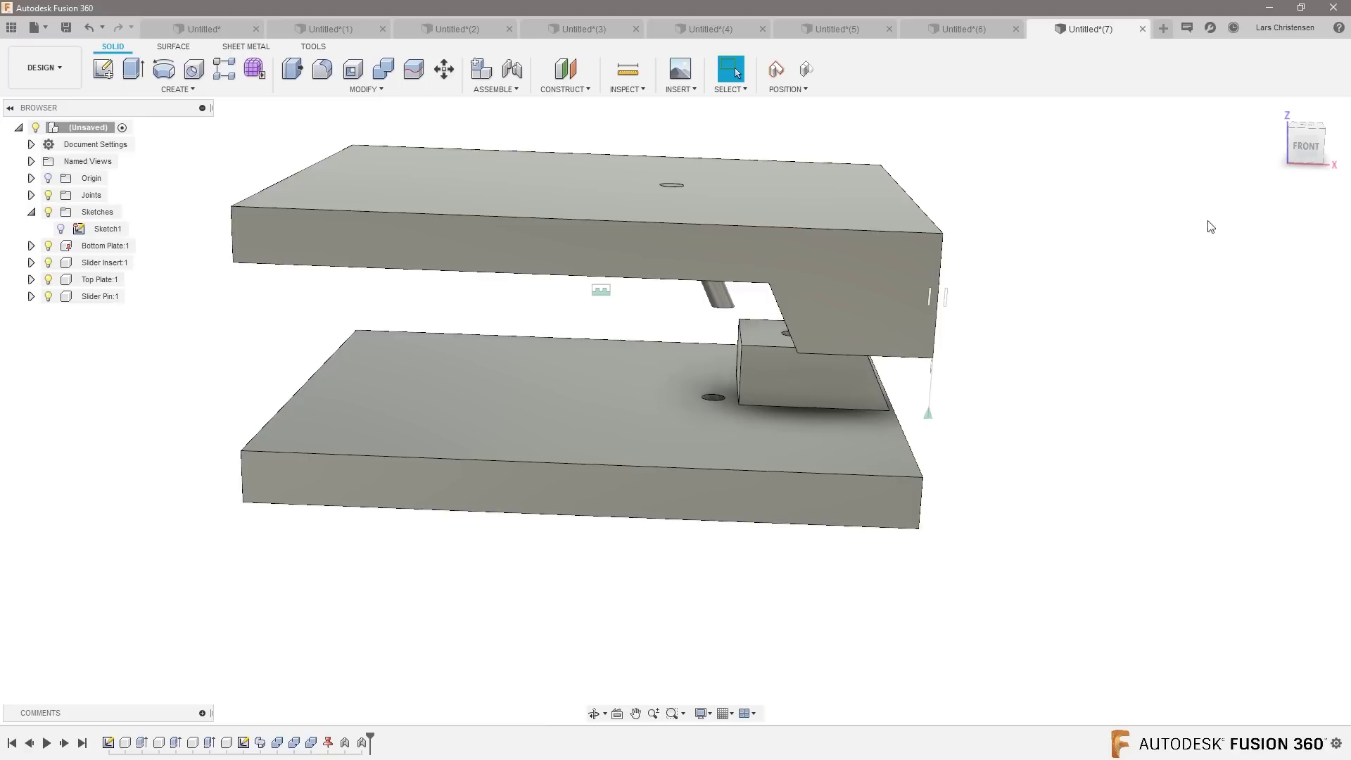
{"action": "left_click", "coordinate": [807, 69]}
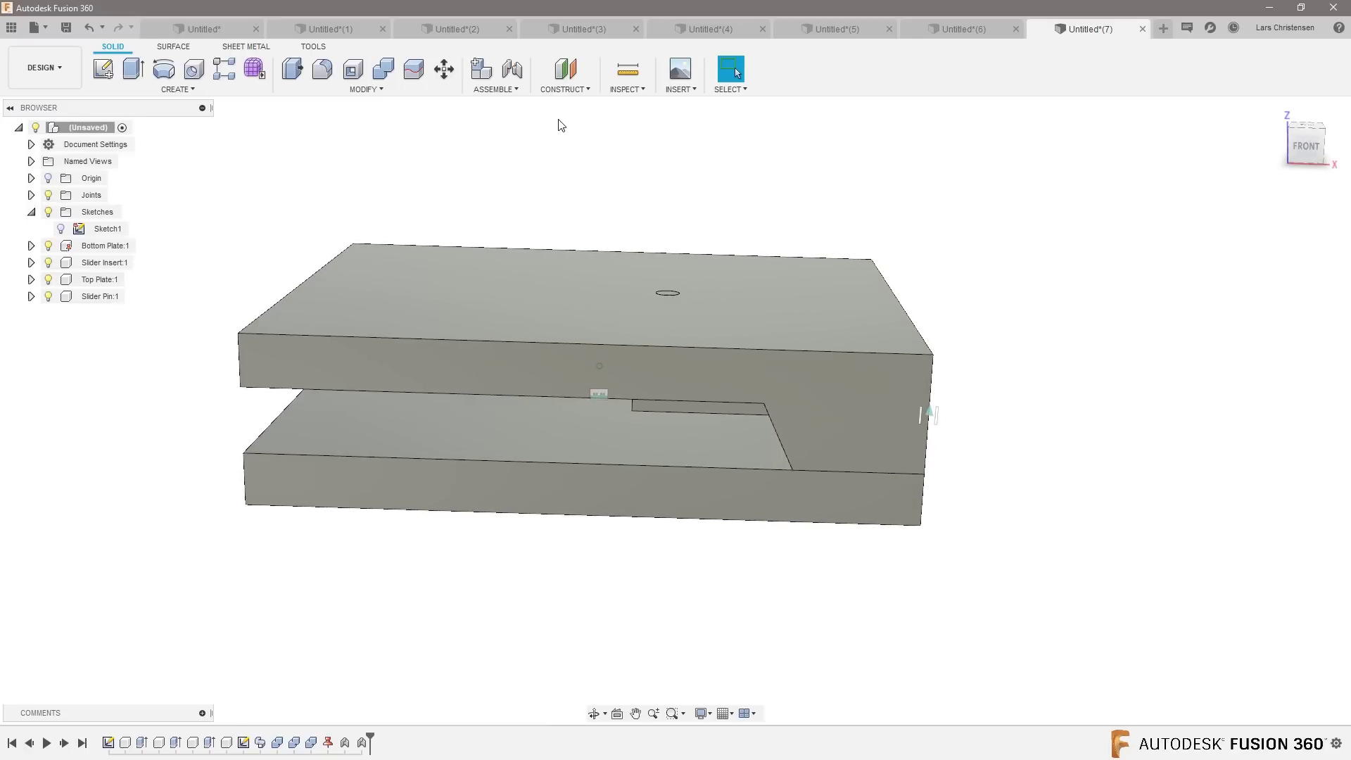
View the assembly from the front, raise the top plate along its slider joint as a check, and revert its position.
{"action": "left_click", "coordinate": [496, 90]}
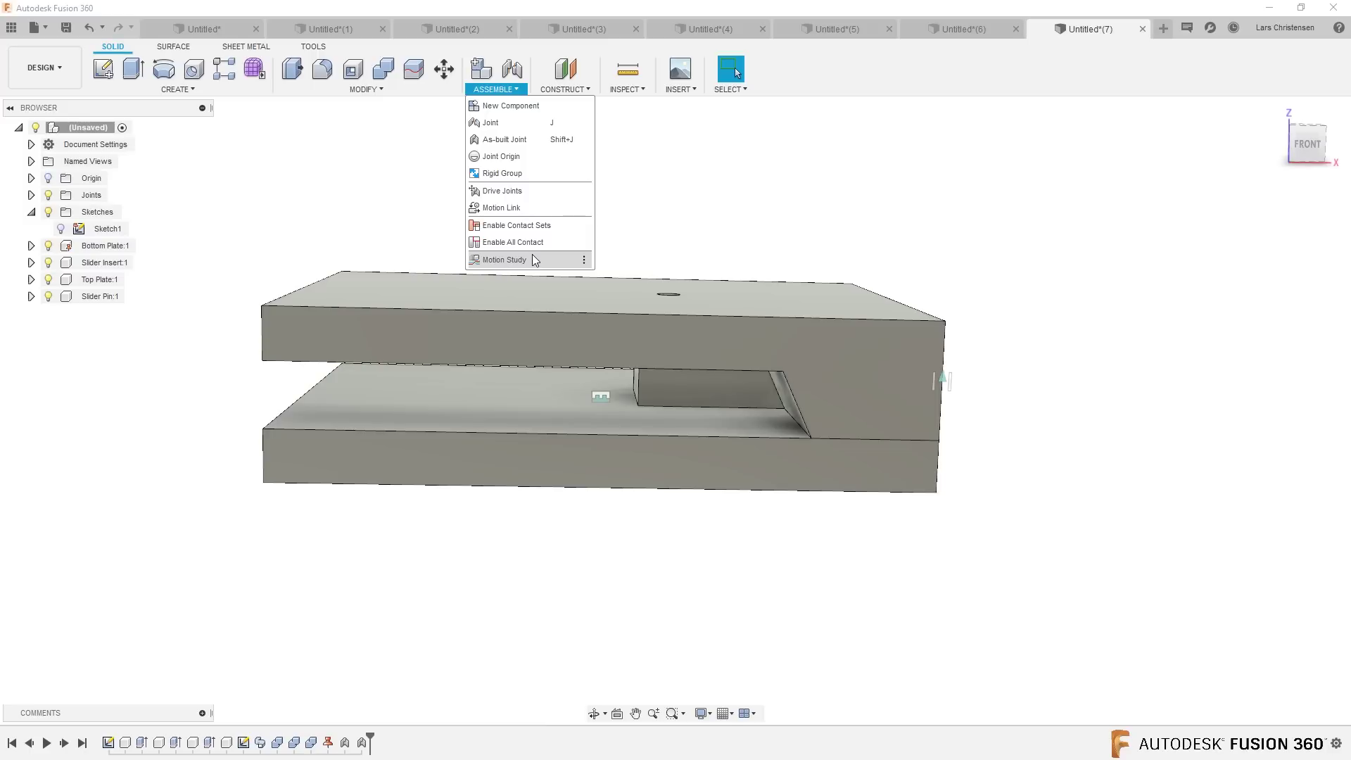
{"action": "left_click", "coordinate": [524, 259]}
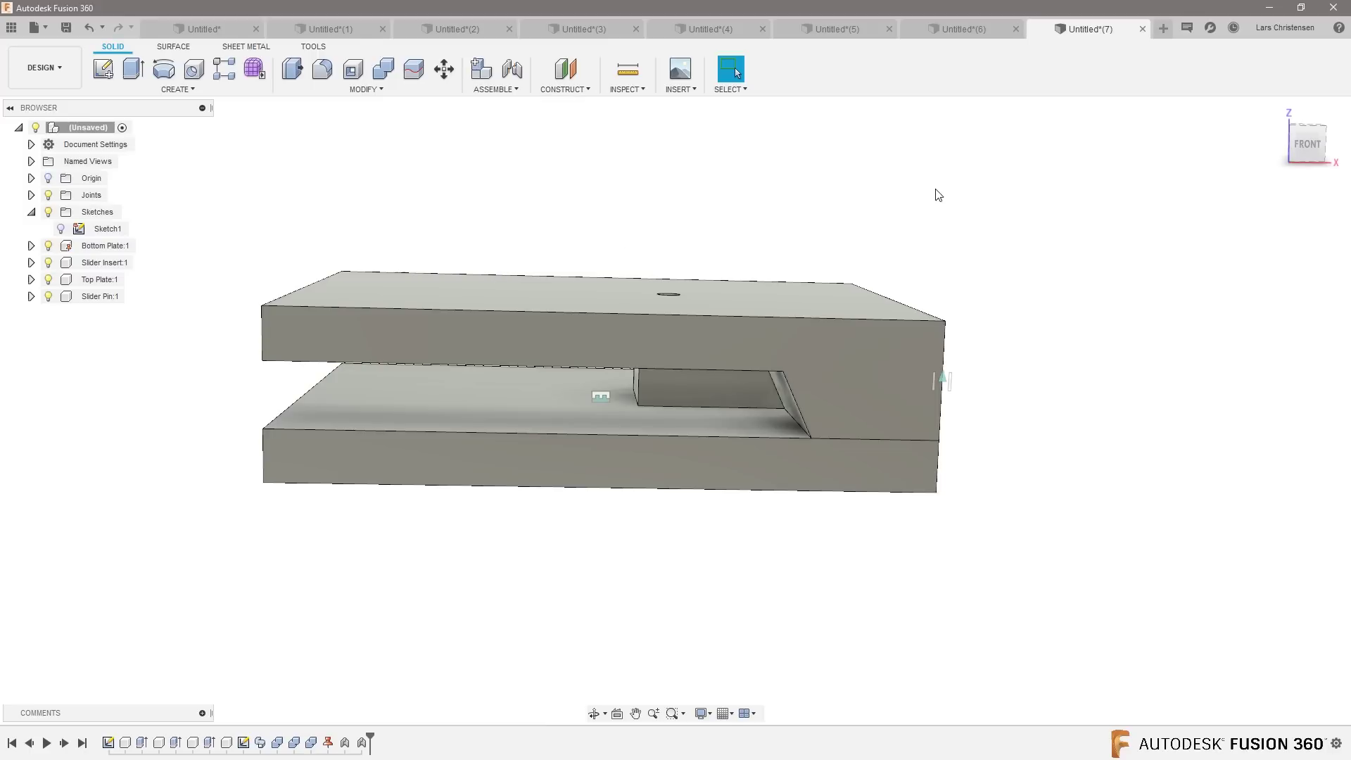
{"action": "left_click", "coordinate": [1307, 149]}
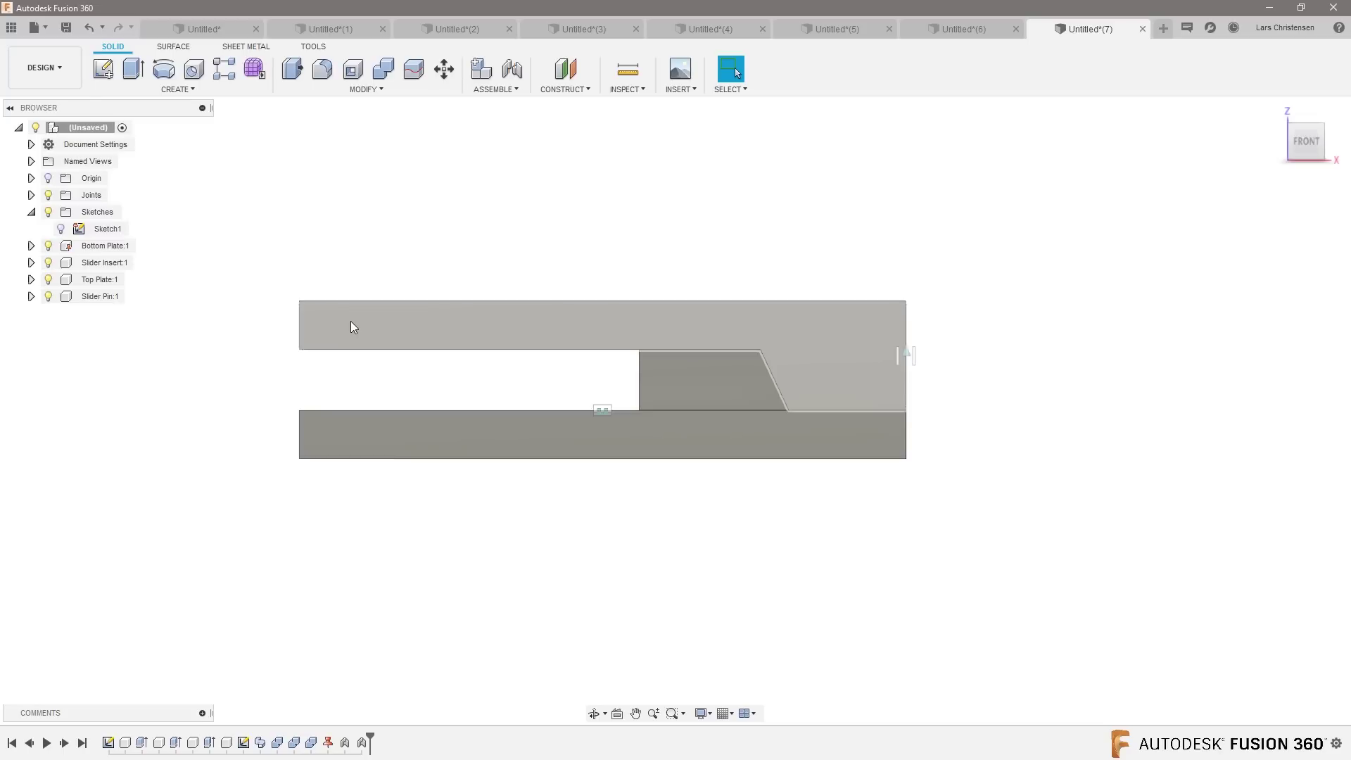
{"action": "left_click_drag", "start_coordinate": [419, 328], "coordinate": [600, 223]}
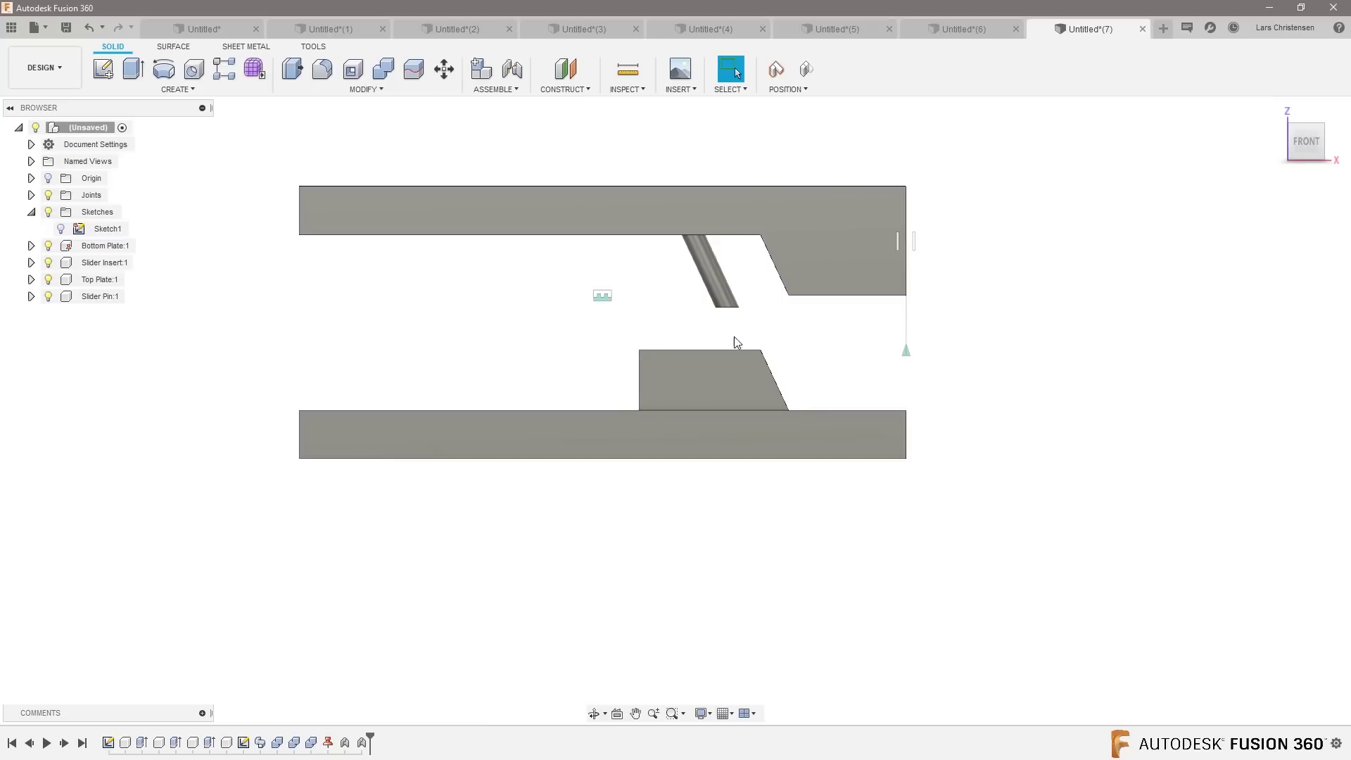
{"action": "left_click", "coordinate": [814, 69]}
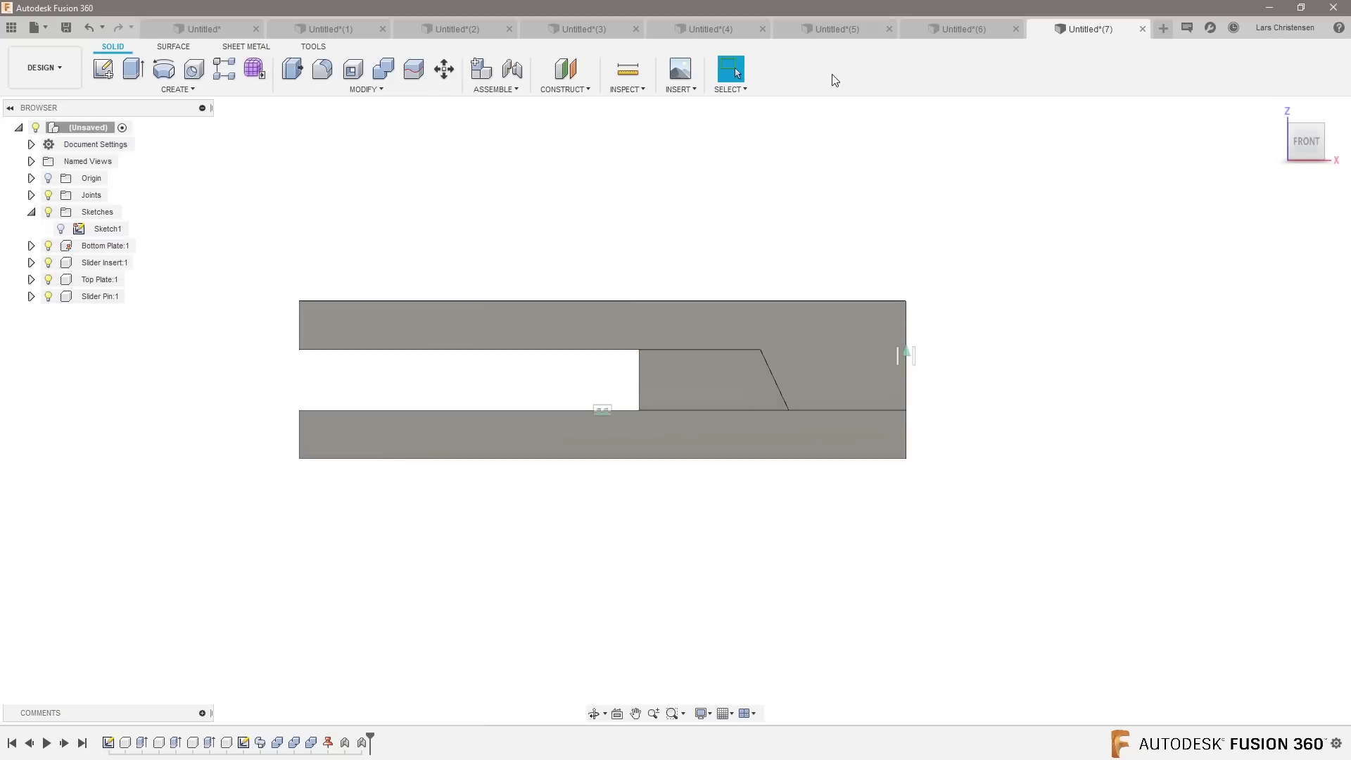
Create a slider as-built joint between the slider insert and bottom plate, positioned on the bottom plate's long upper front edge.
{"action": "left_click", "coordinate": [495, 89]}
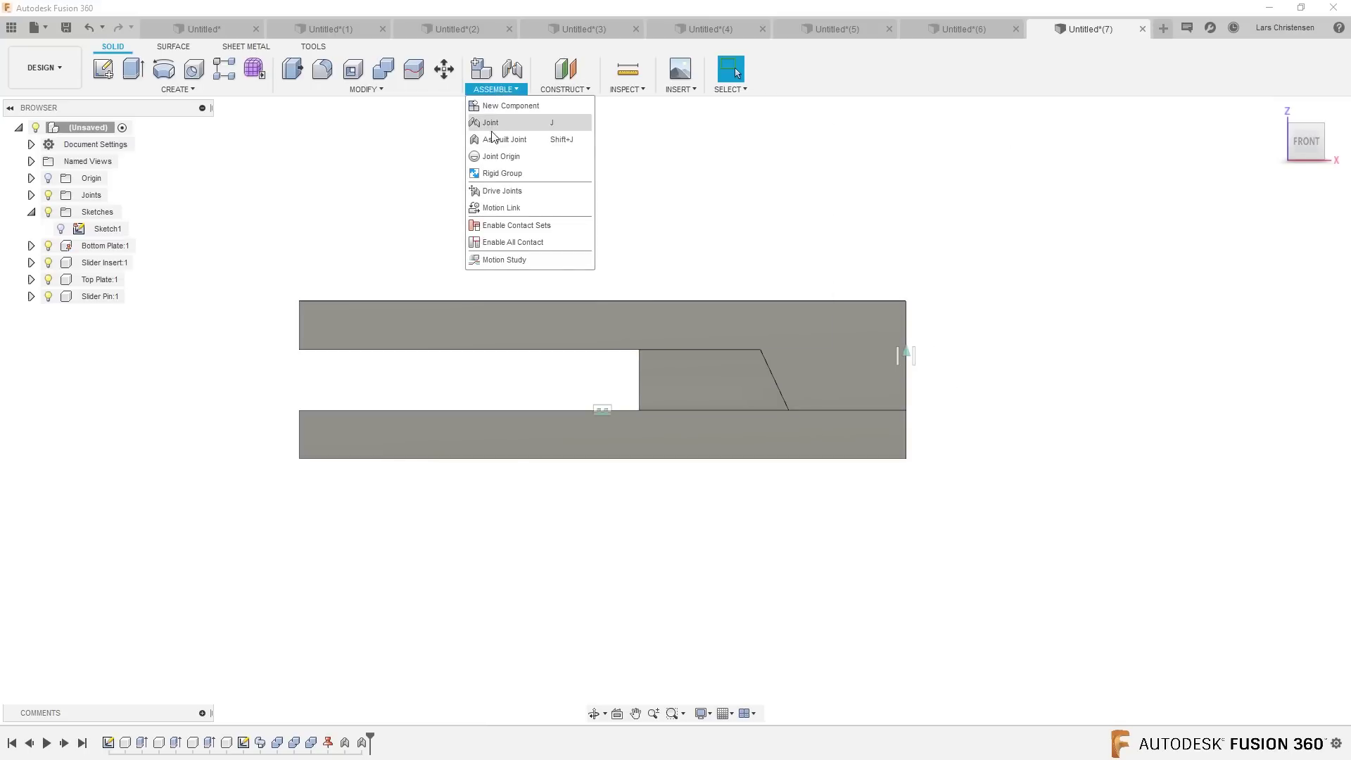
{"action": "left_click", "coordinate": [492, 139]}
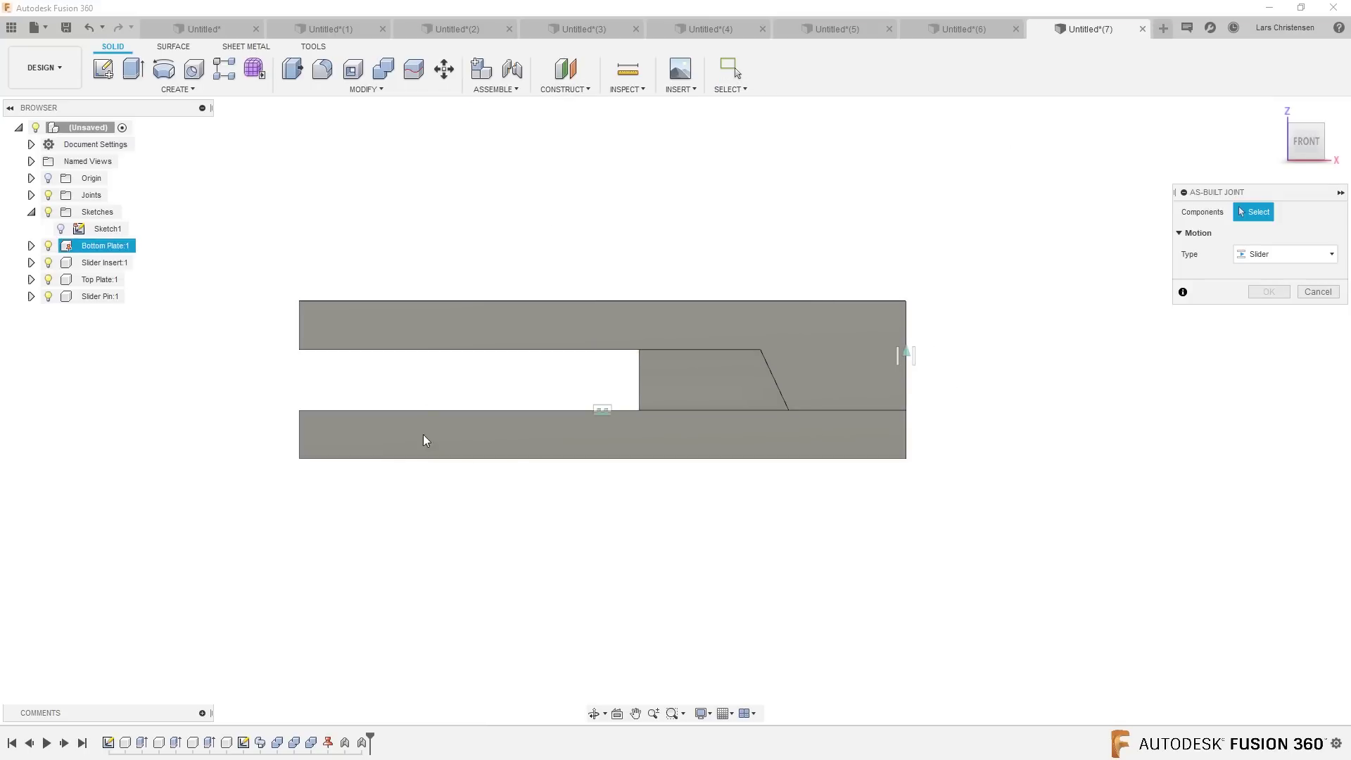
{"action": "left_click", "coordinate": [703, 370]}
{"action": "left_click", "coordinate": [687, 451]}
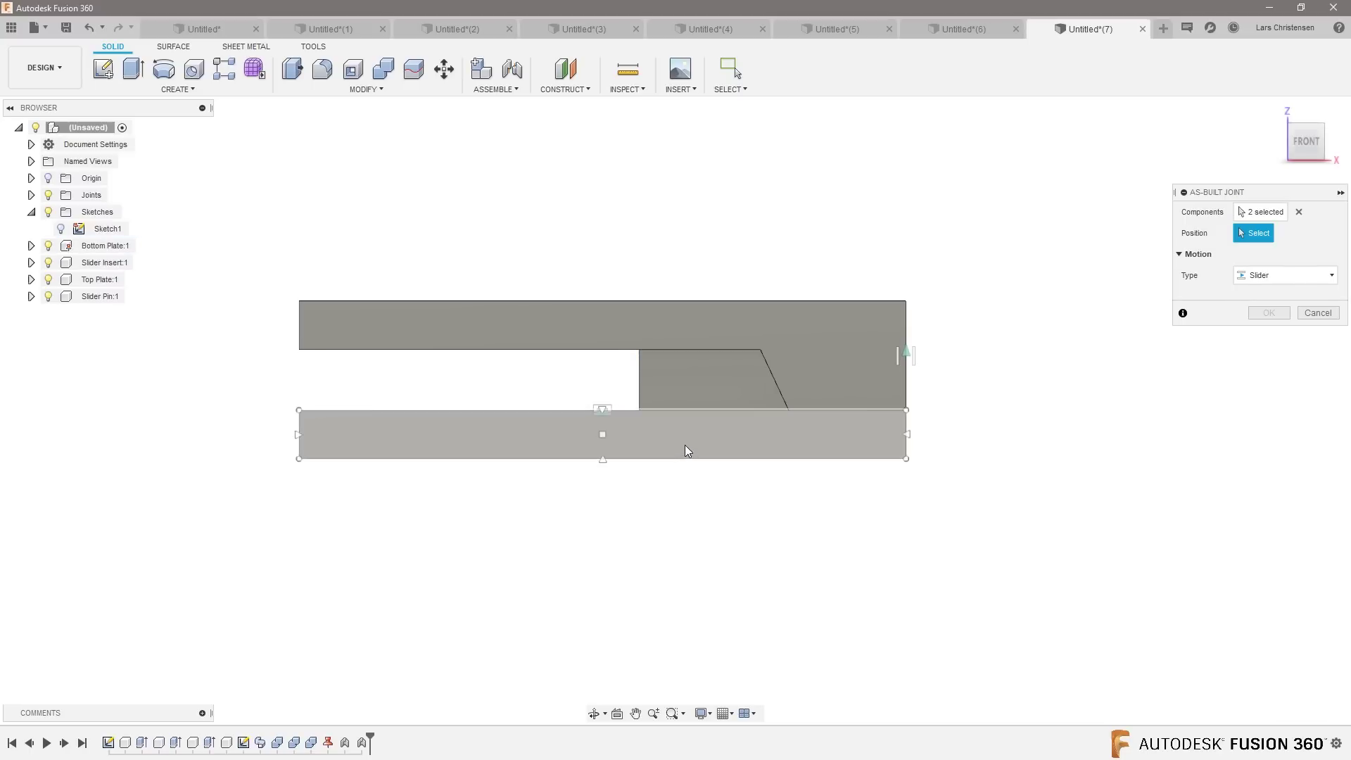
{"action": "left_click", "coordinate": [694, 409]}
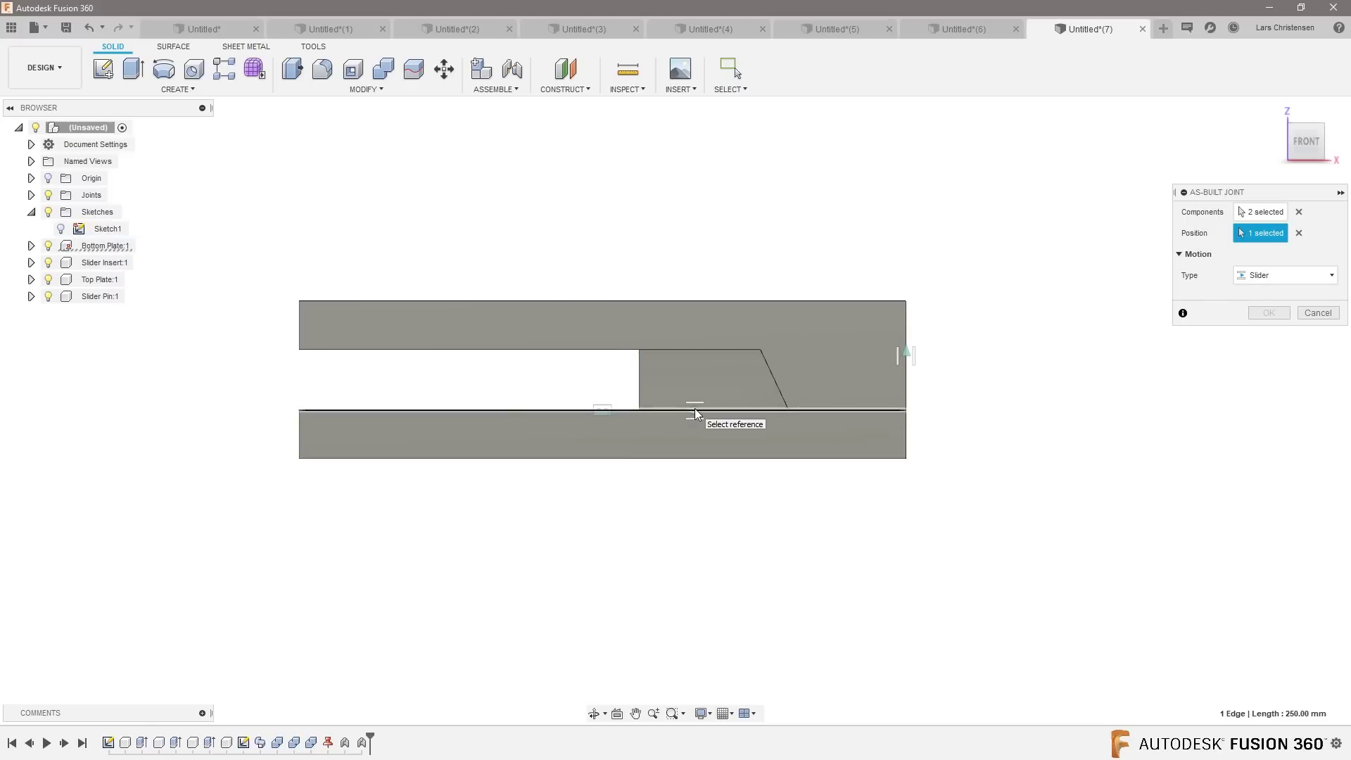
{"action": "left_click", "coordinate": [603, 408]}
{"action": "left_click", "coordinate": [1265, 355]}
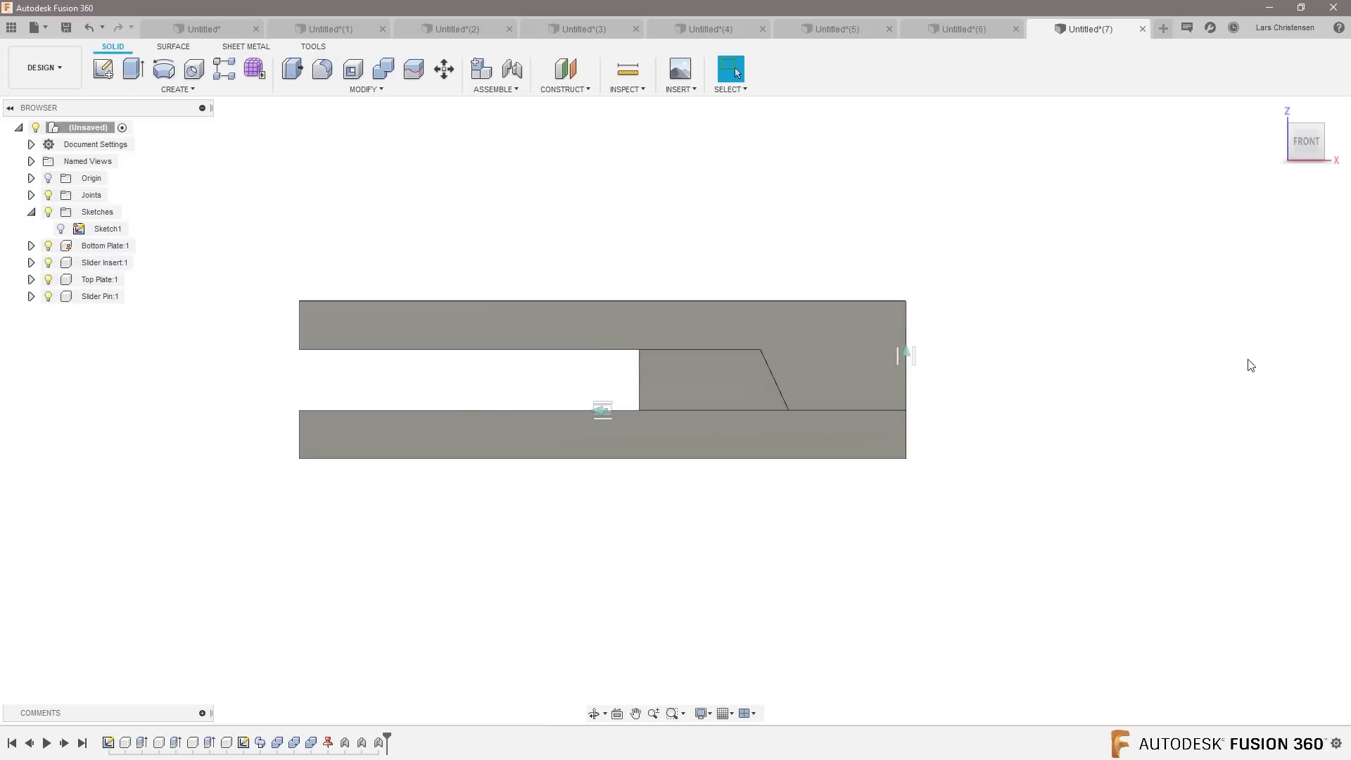
Test both slider joints by lifting the top plate and moving the slider insert along the bottom plate, and revert the positions.
{"action": "left_click_drag", "start_coordinate": [563, 312], "coordinate": [556, 247]}
{"action": "left_click_drag", "start_coordinate": [705, 397], "coordinate": [744, 385]}
{"action": "middle_click_drag", "start_coordinate": [711, 452], "coordinate": [761, 377], "text": "shift"}
{"action": "left_click_drag", "start_coordinate": [748, 380], "coordinate": [754, 380]}
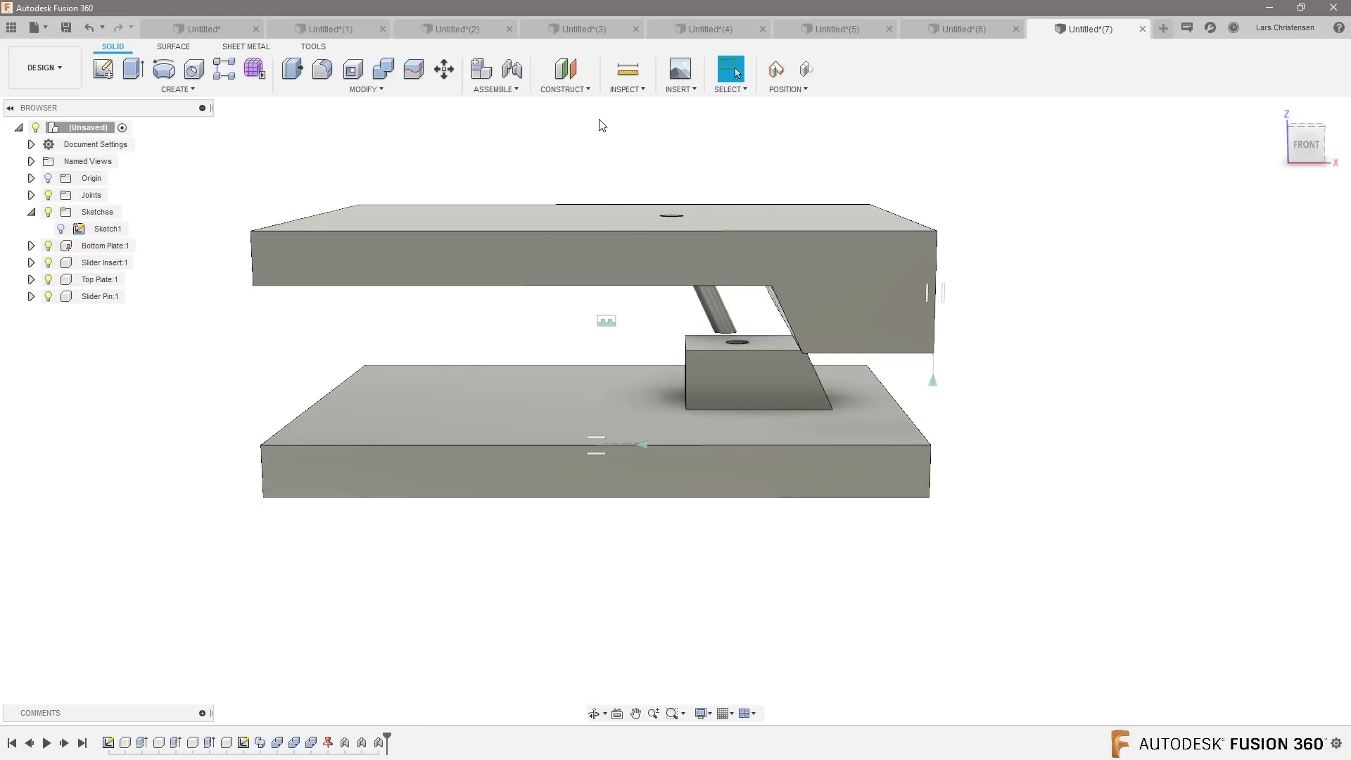
{"action": "left_click", "coordinate": [492, 89]}
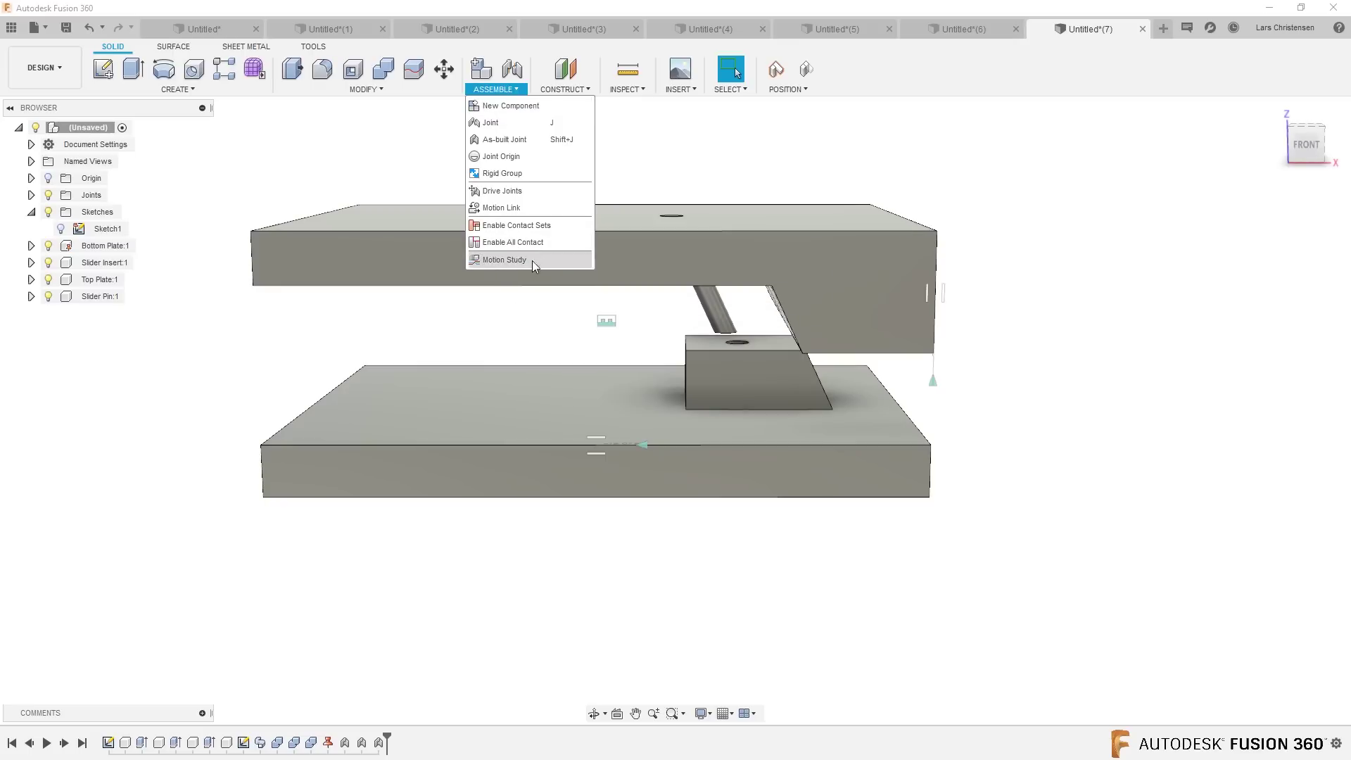
{"action": "left_click", "coordinate": [820, 58]}
{"action": "left_click", "coordinate": [809, 70]}
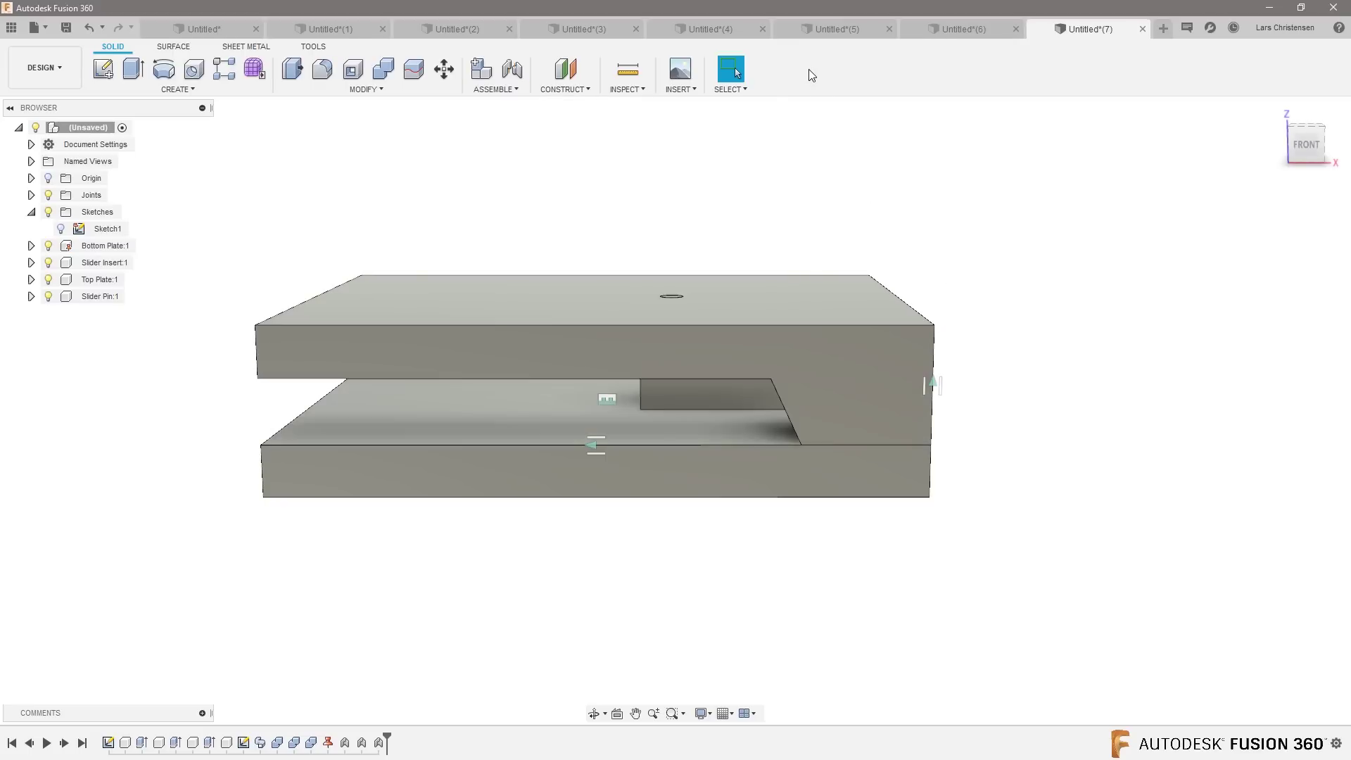
Show Sketch1, test-lift the top plate, and try to start a sketch dimension while continuing in the components' previous position.
{"action": "left_click", "coordinate": [60, 230]}
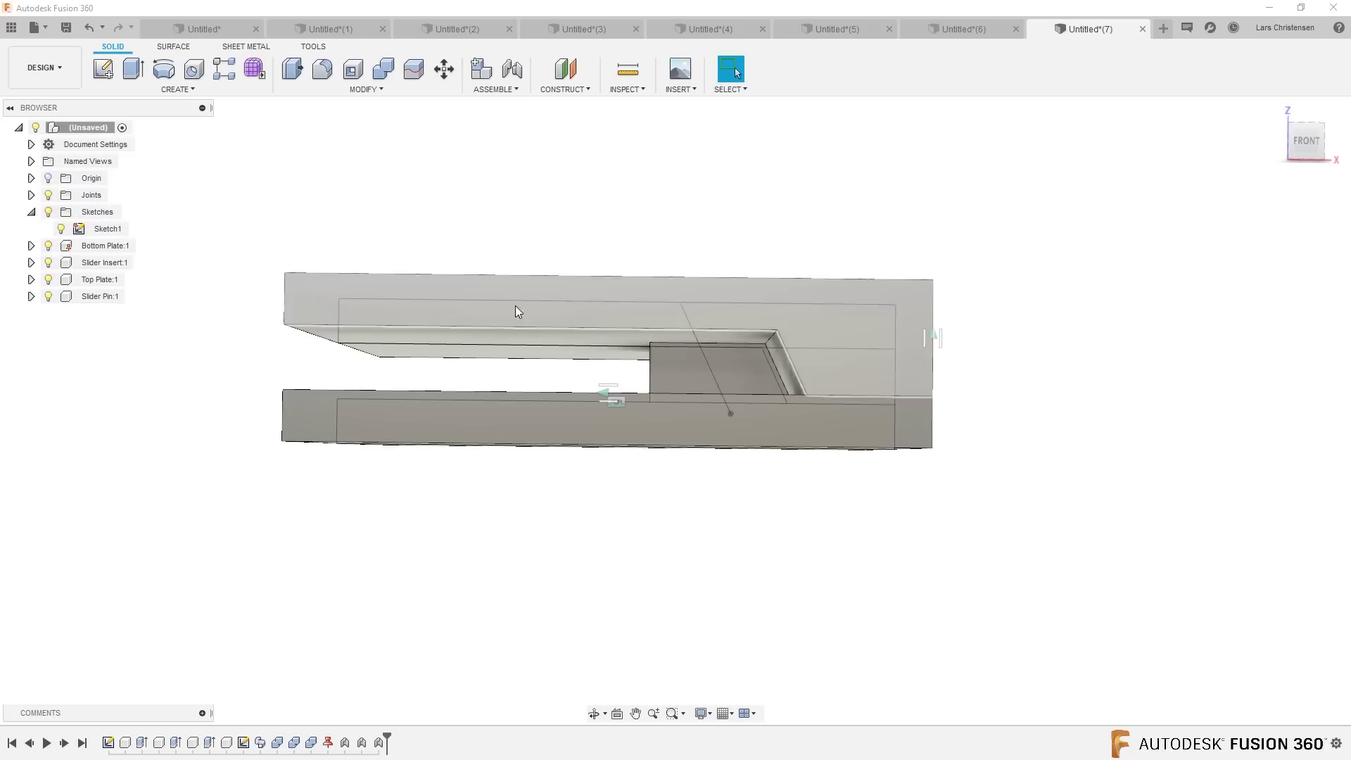
{"action": "left_click_drag", "start_coordinate": [533, 317], "coordinate": [779, 407]}
{"action": "key", "text": "d"}
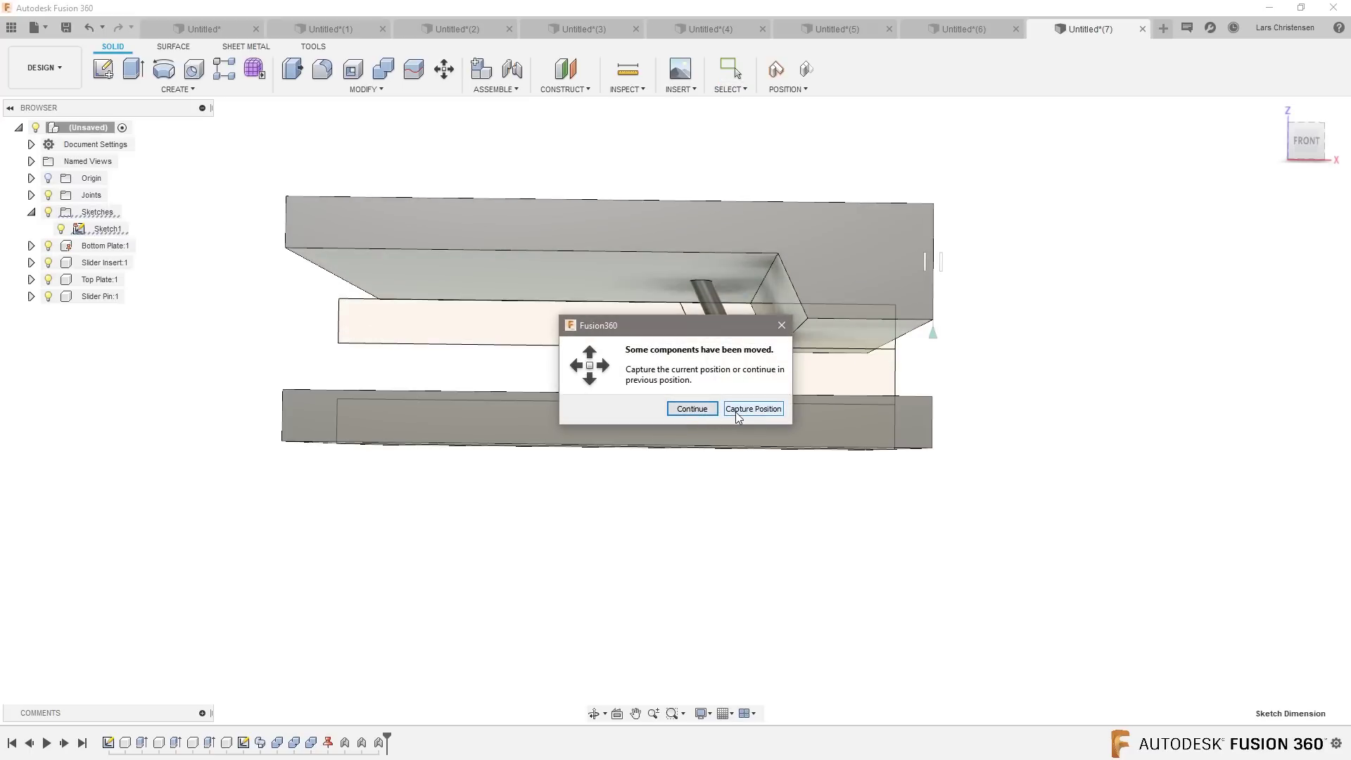
{"action": "left_click", "coordinate": [693, 410]}
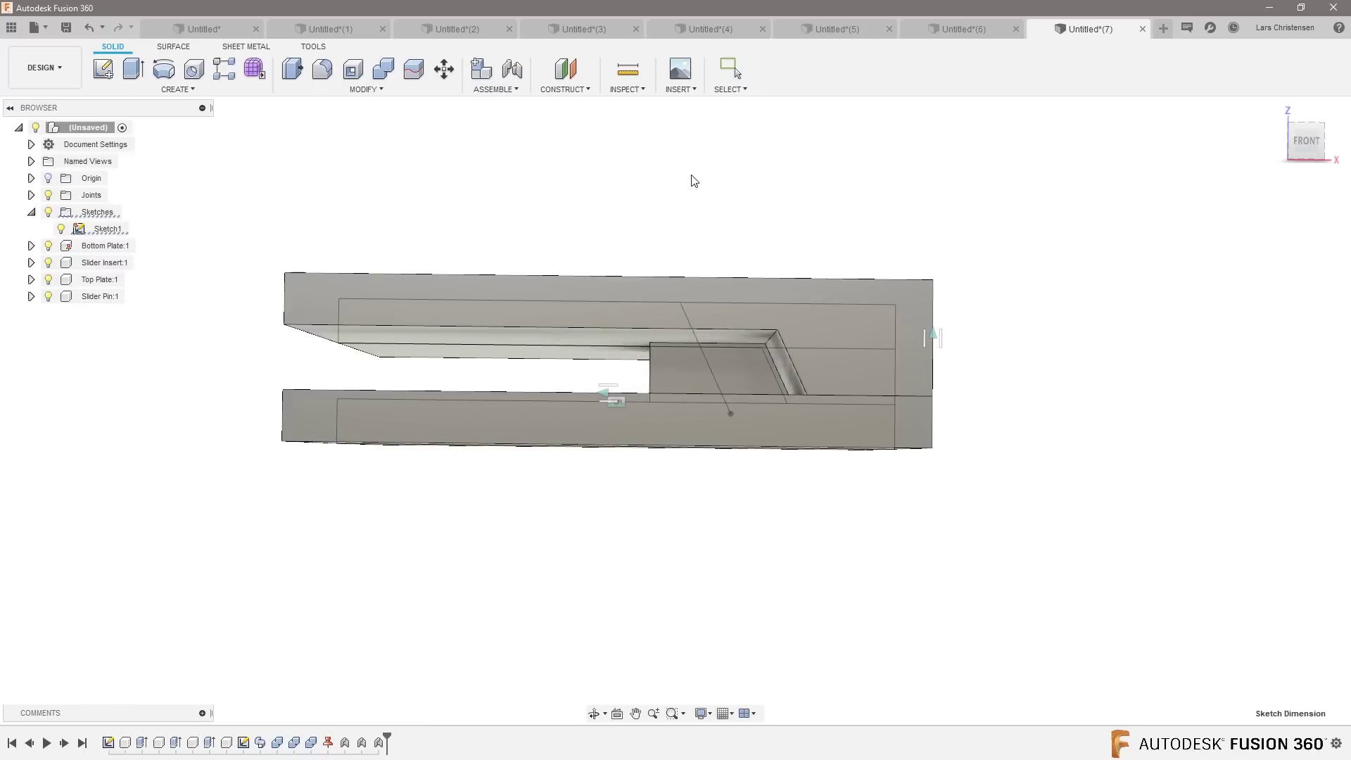
{"action": "key", "text": "Escape"}
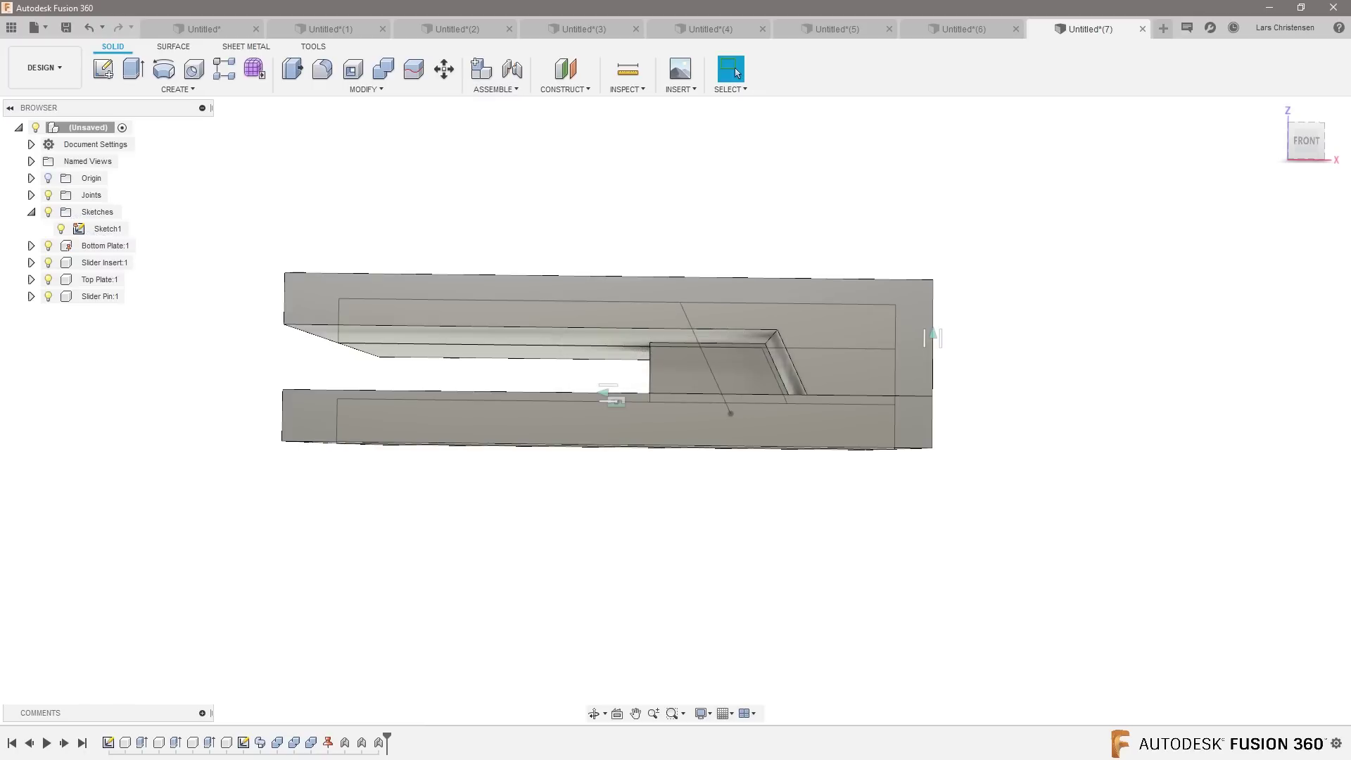